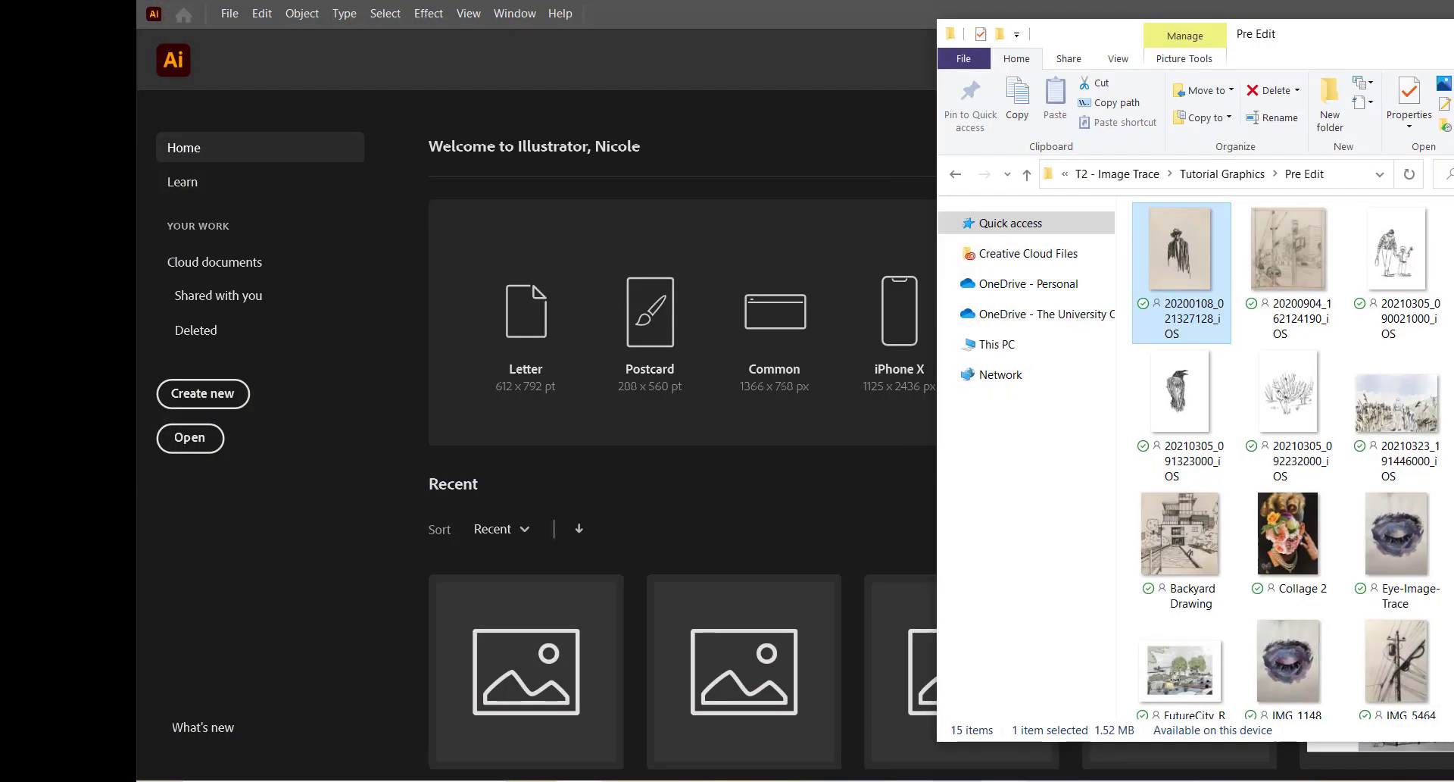
Drag 20210305_090021000_iOS.png from the Pre Edit folder into Illustrator as a new document.
{"action": "left_click", "coordinate": [1188, 286]}
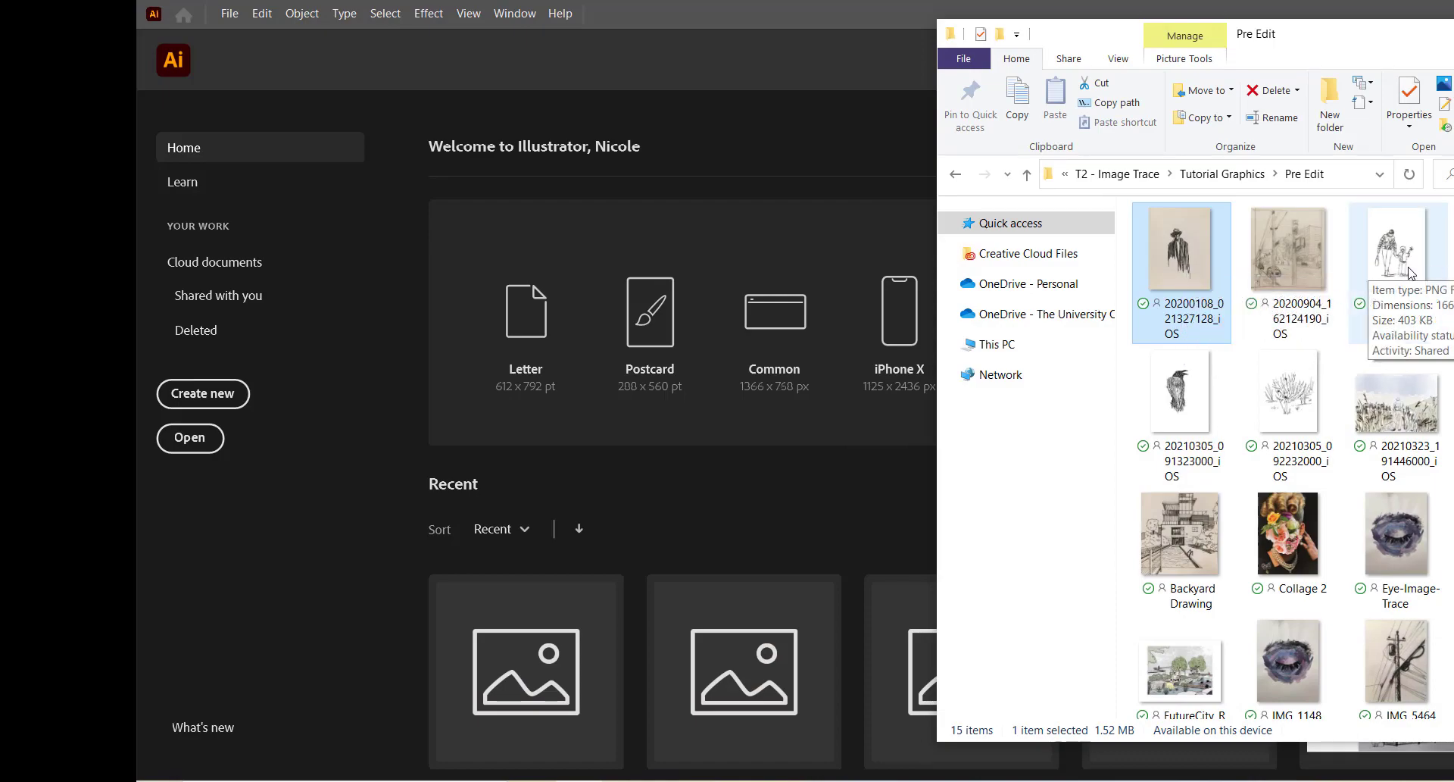
{"action": "left_click_drag", "start_coordinate": [1411, 273], "coordinate": [710, 270]}
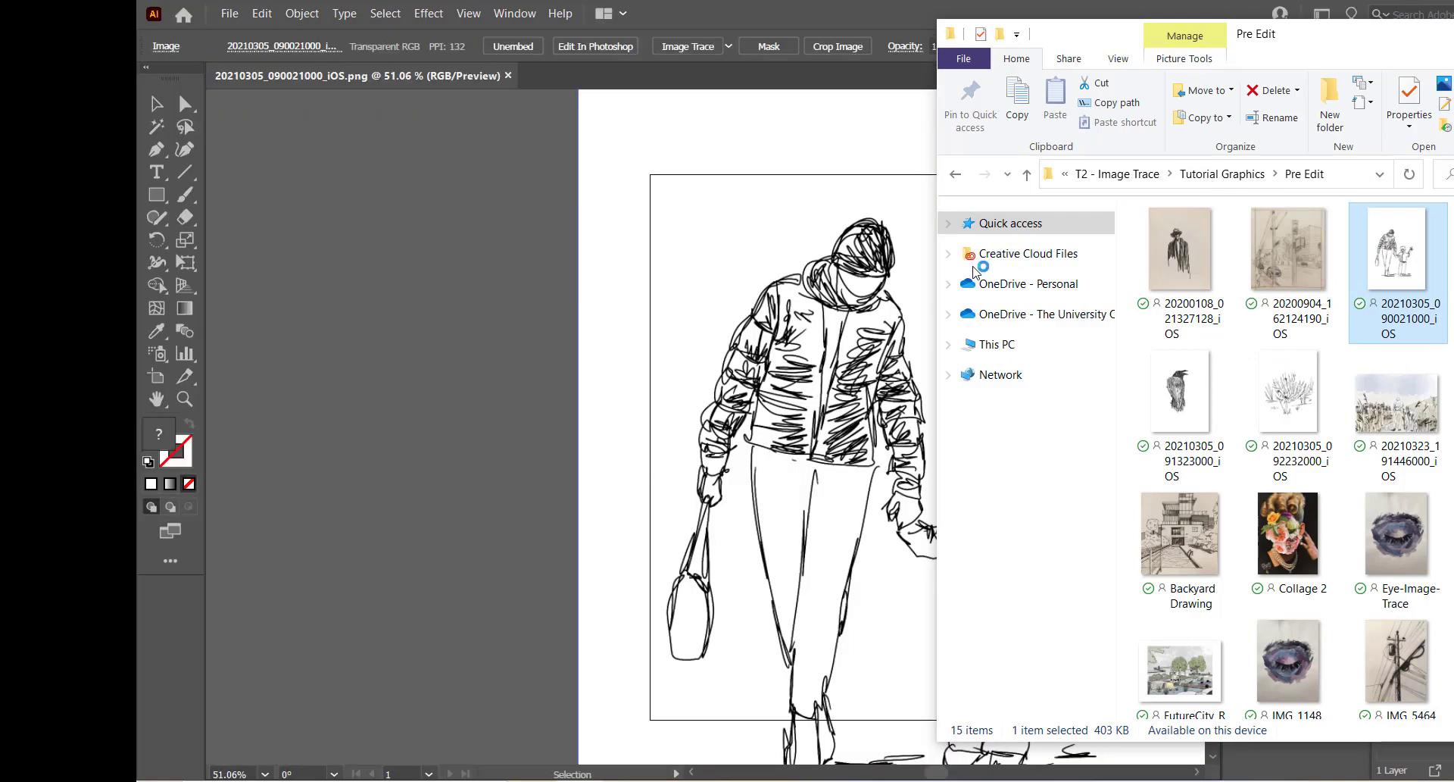
Move the sketch down and right and shrink it slightly on the artboard.
{"action": "left_click", "coordinate": [768, 384]}
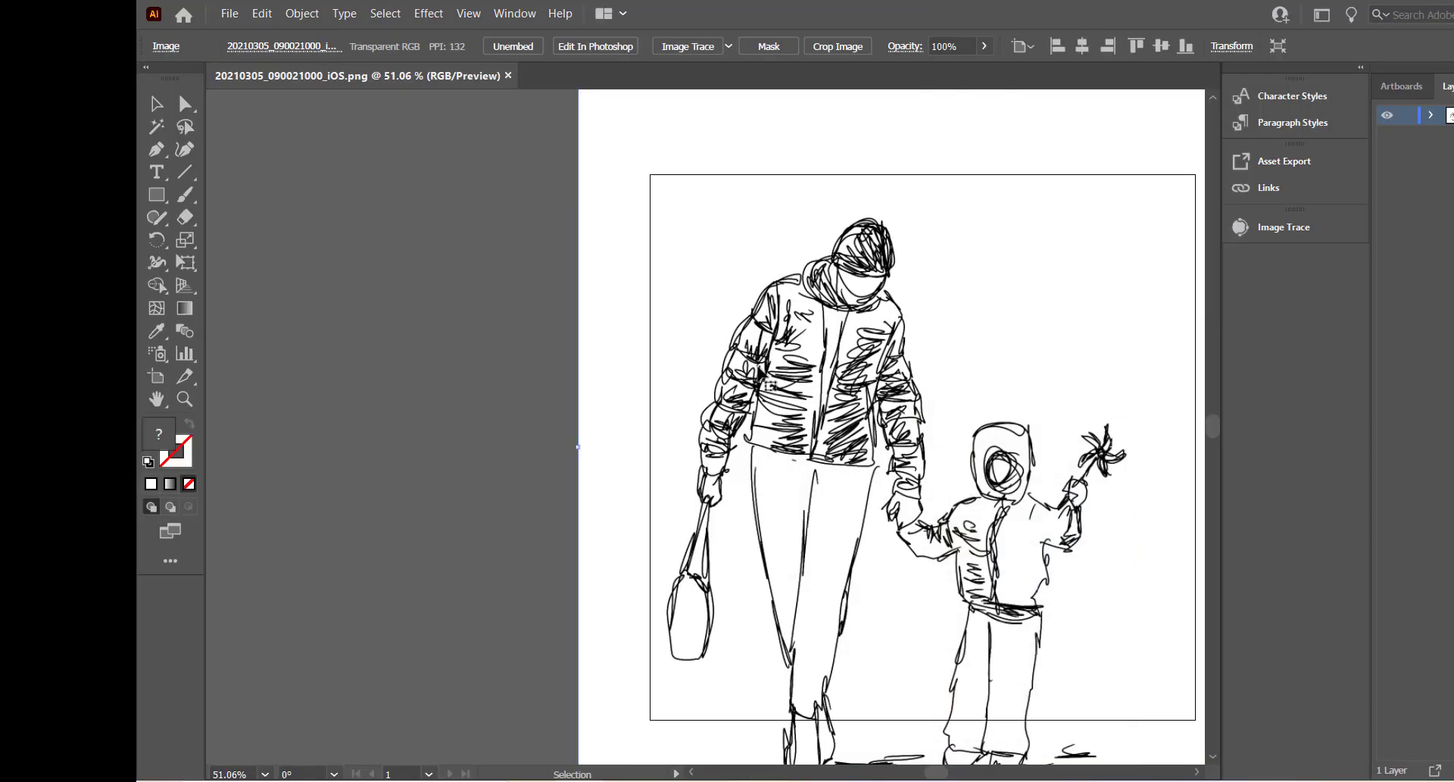
{"action": "scroll", "coordinate": [769, 384], "scroll_direction": "down", "scroll_amount": 3}
{"action": "scroll", "coordinate": [977, 374], "scroll_direction": "up", "scroll_amount": 1}
{"action": "left_click_drag", "start_coordinate": [833, 325], "coordinate": [860, 282]}
{"action": "scroll", "coordinate": [854, 395], "scroll_direction": "down", "scroll_amount": 2}
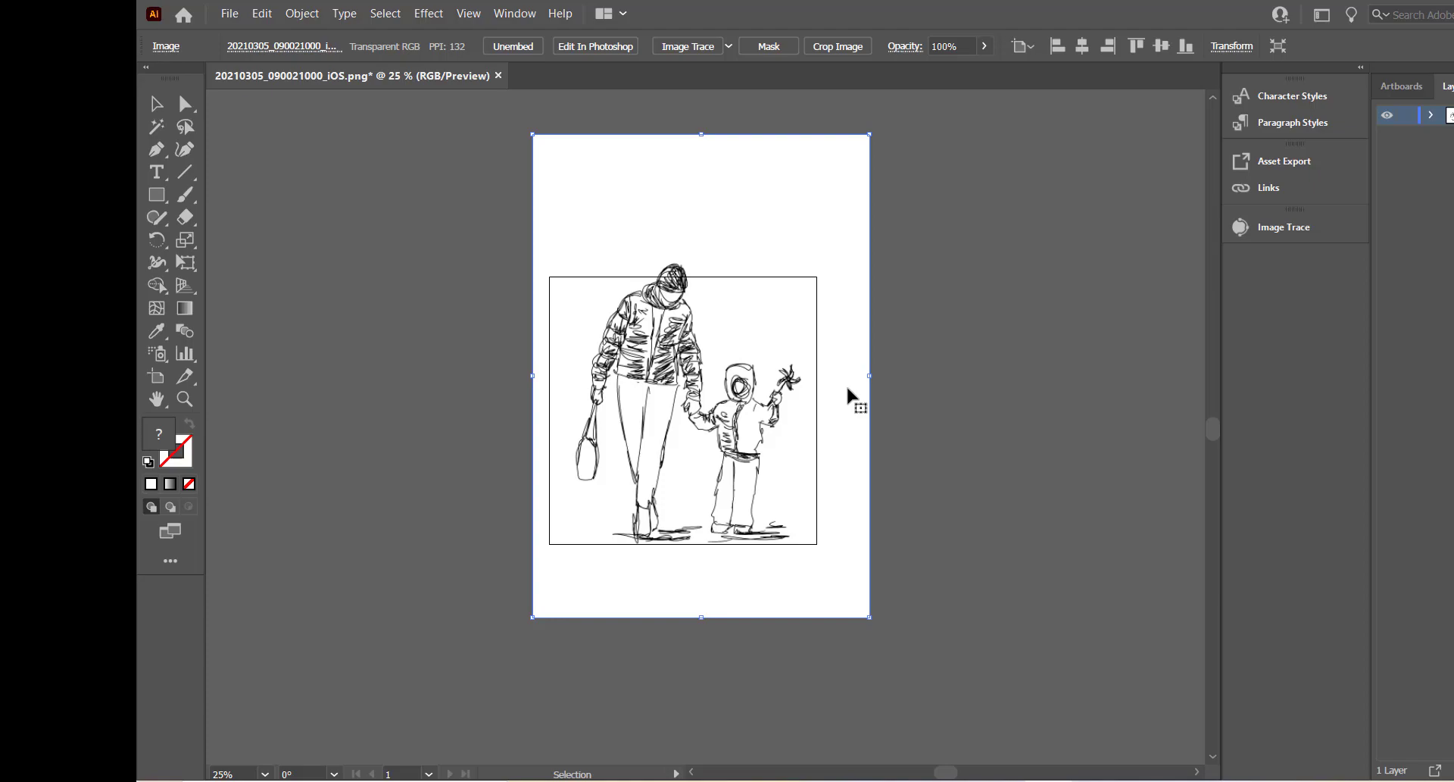
{"action": "scroll", "coordinate": [860, 228], "scroll_direction": "up", "scroll_amount": 1}
{"action": "left_click_drag", "start_coordinate": [864, 206], "coordinate": [814, 302]}
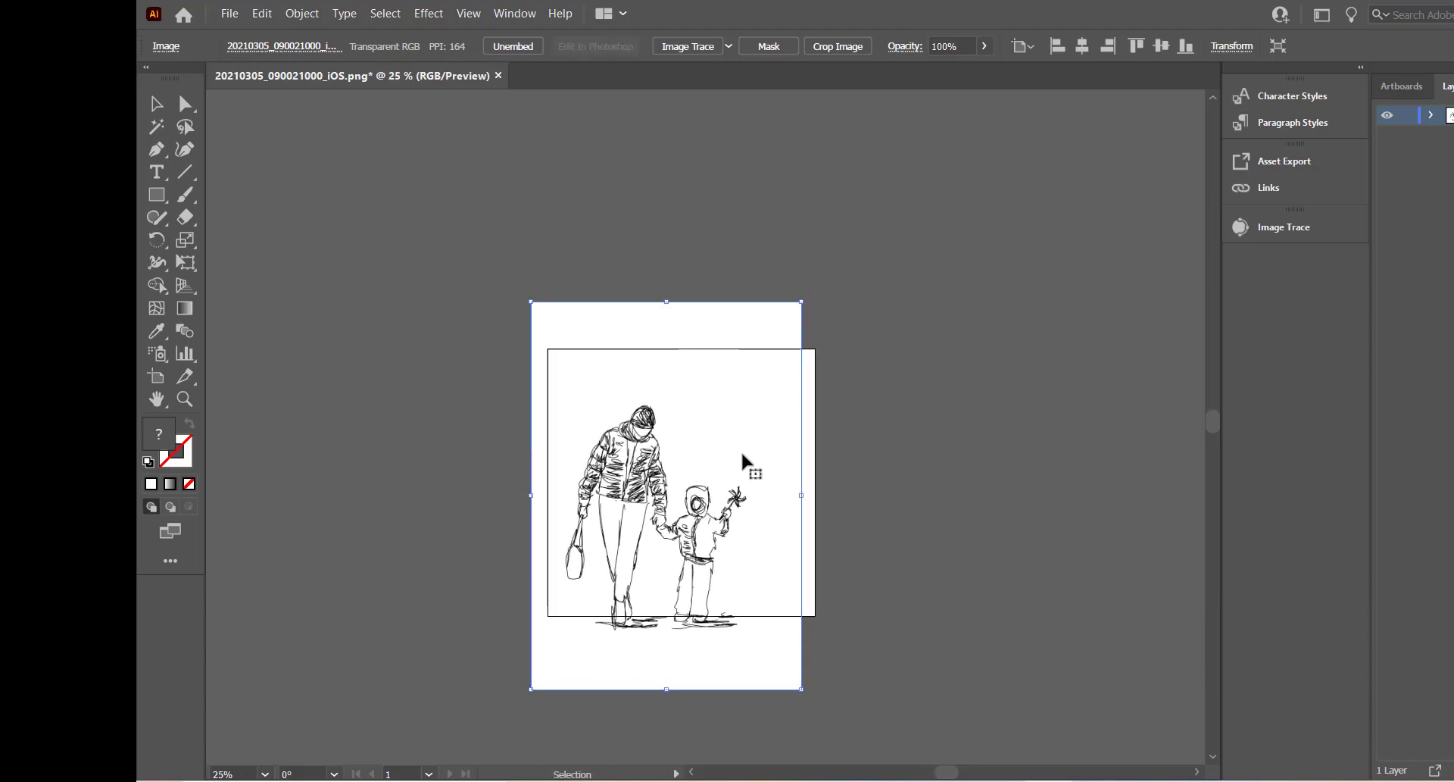
{"action": "left_click_drag", "start_coordinate": [738, 490], "coordinate": [754, 466]}
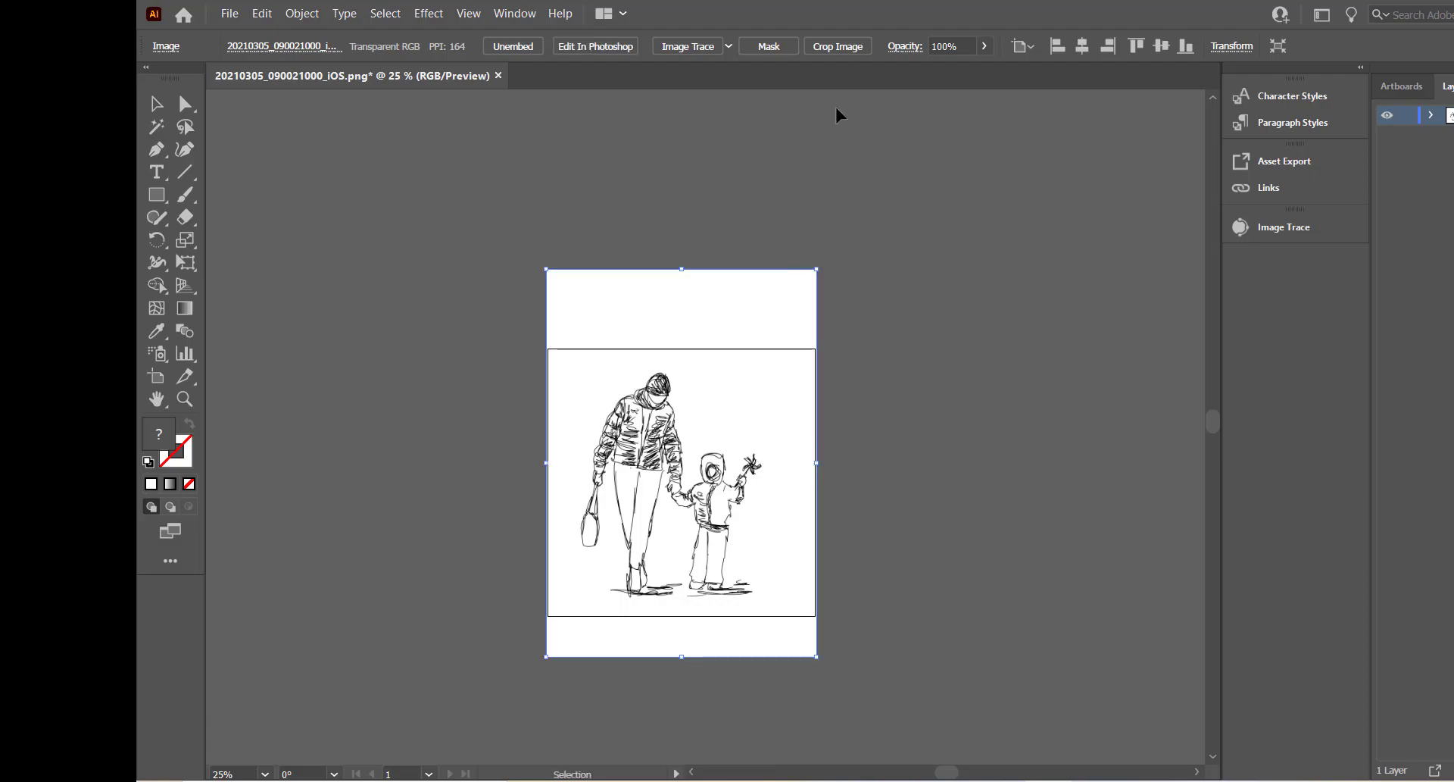
Crop the sketch to about 10.13 × 10 in, including the feet, and fit the artboard in view.
{"action": "left_click", "coordinate": [837, 46]}
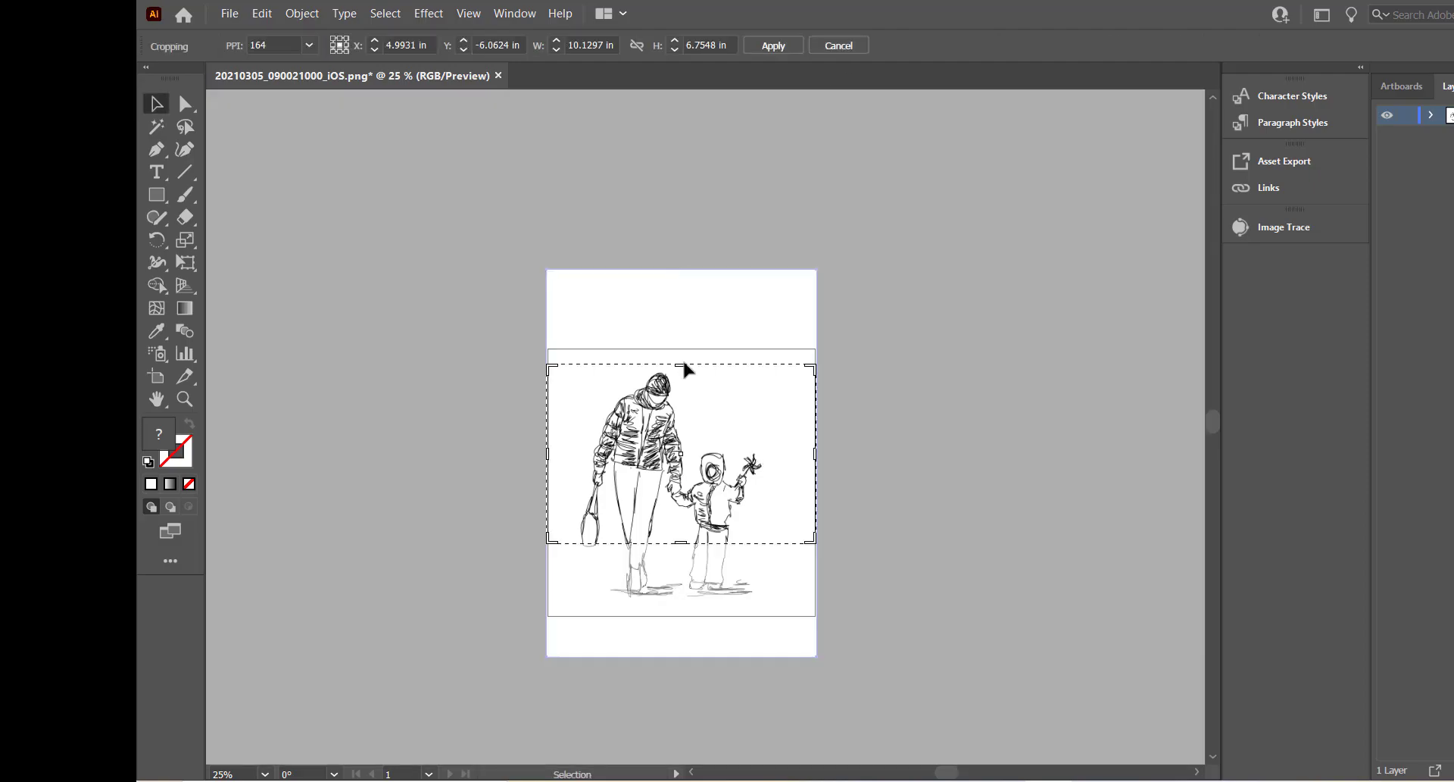
{"action": "left_click_drag", "start_coordinate": [682, 365], "coordinate": [682, 350]}
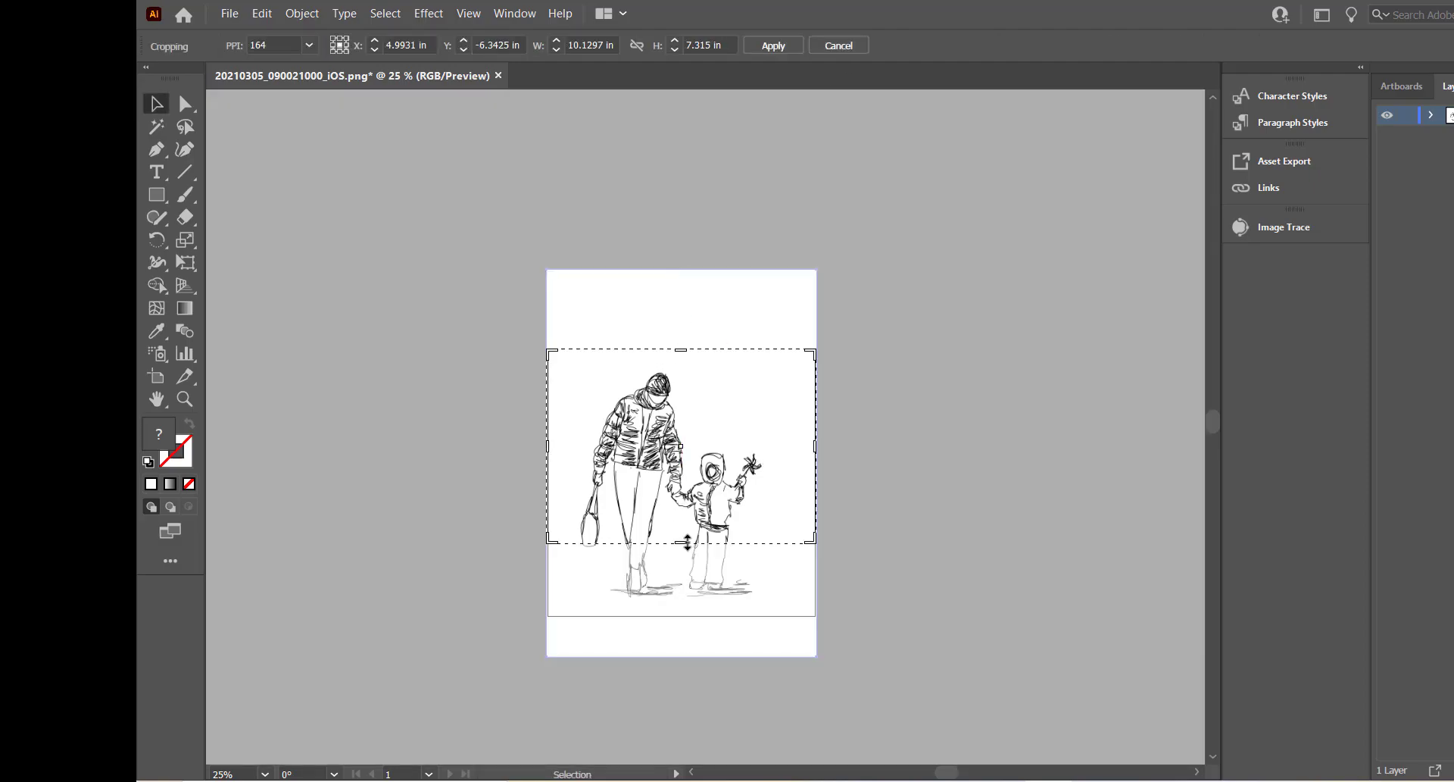
{"action": "left_click_drag", "start_coordinate": [684, 544], "coordinate": [686, 615]}
{"action": "left_click", "coordinate": [773, 45]}
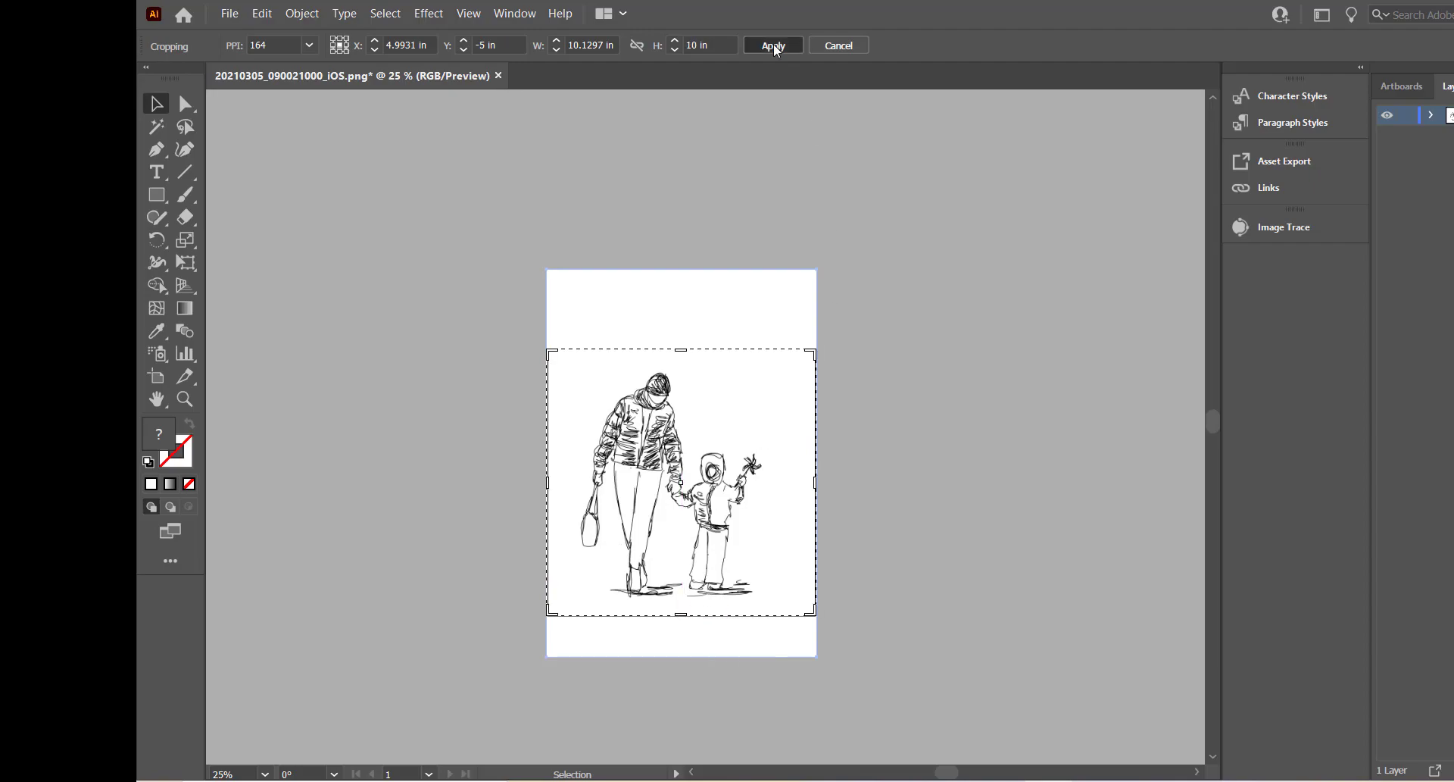
{"action": "left_click", "coordinate": [841, 262]}
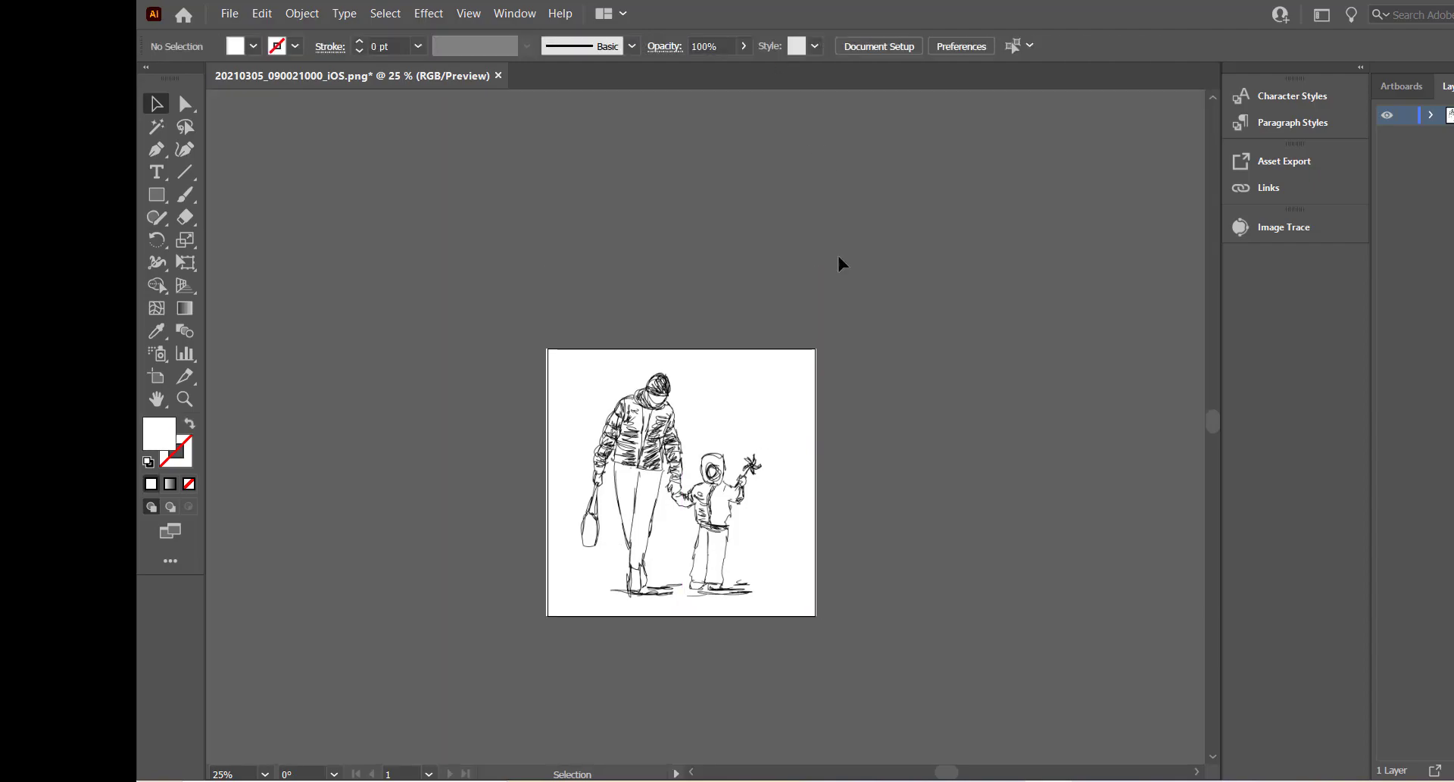
{"action": "scroll", "coordinate": [794, 383], "scroll_direction": "up", "scroll_amount": 2}
{"action": "key", "text": "ctrl+0"}
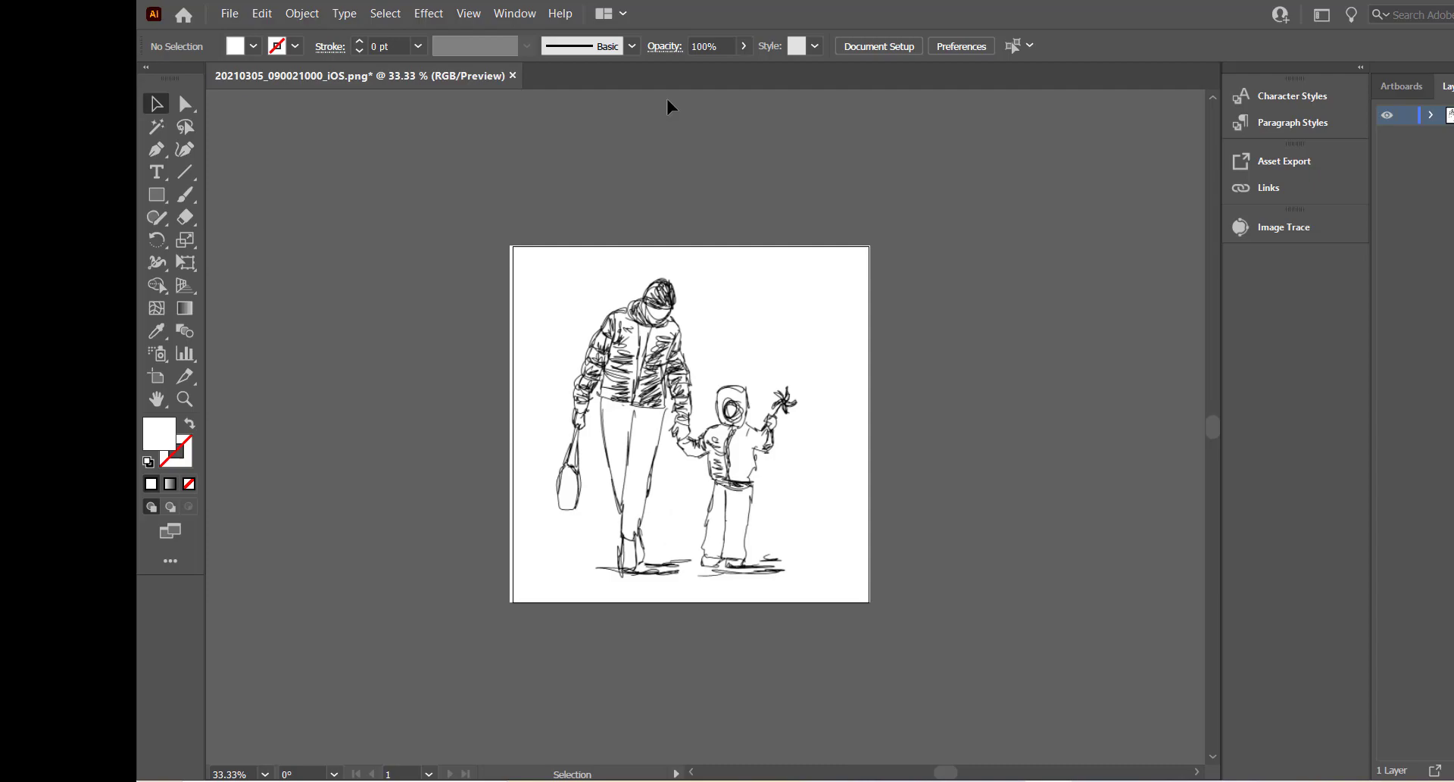
Open the Image Trace panel and select the sketch.
{"action": "left_click", "coordinate": [530, 14]}
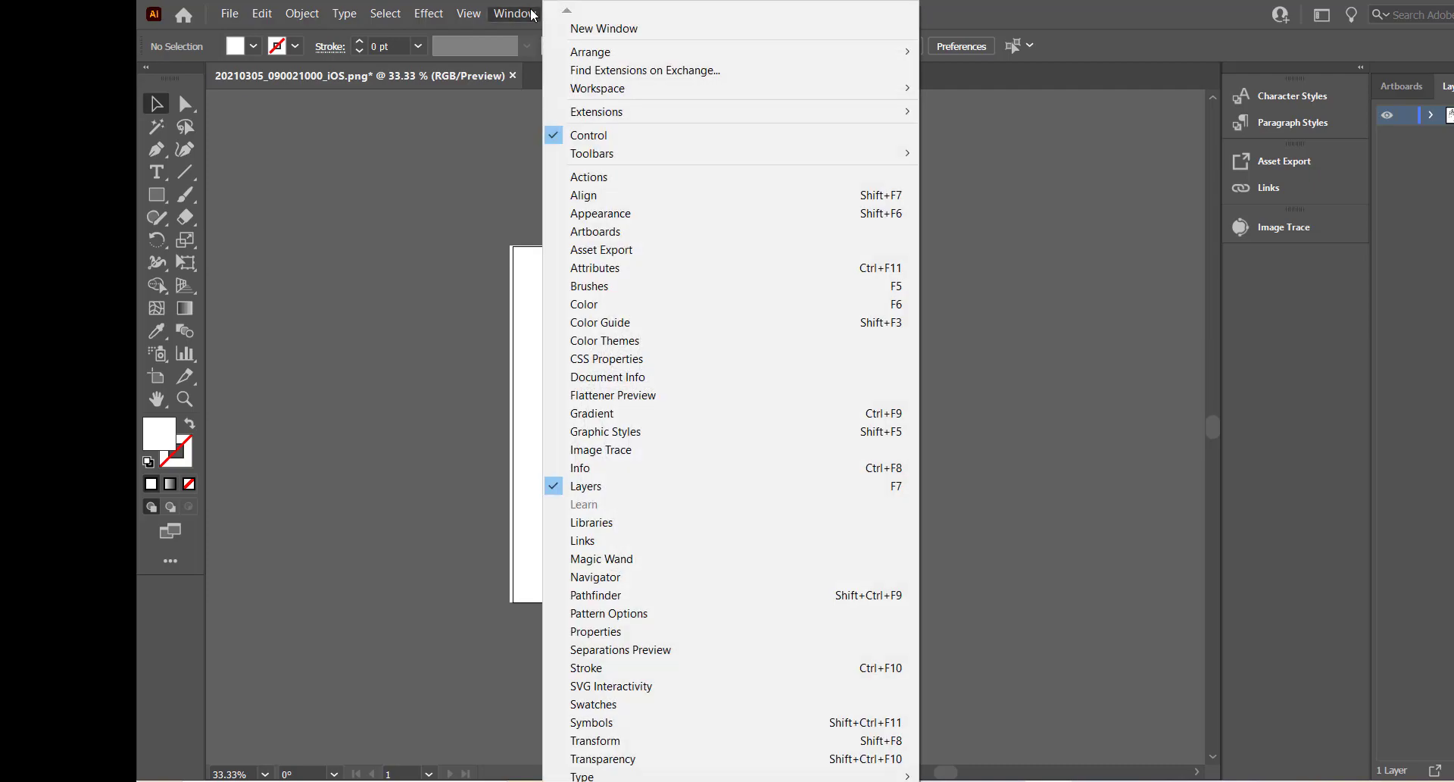
{"action": "left_click", "coordinate": [653, 454]}
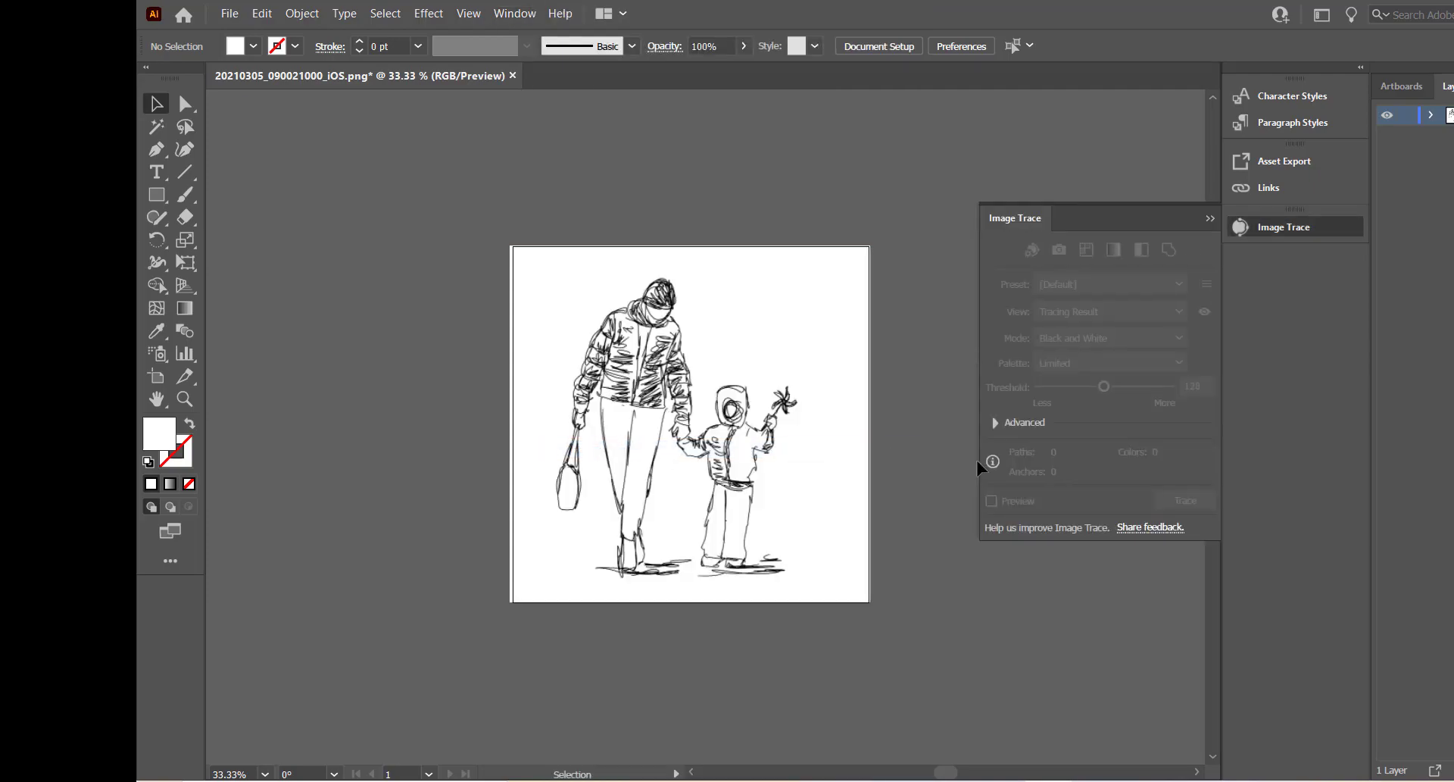
{"action": "left_click", "coordinate": [769, 296]}
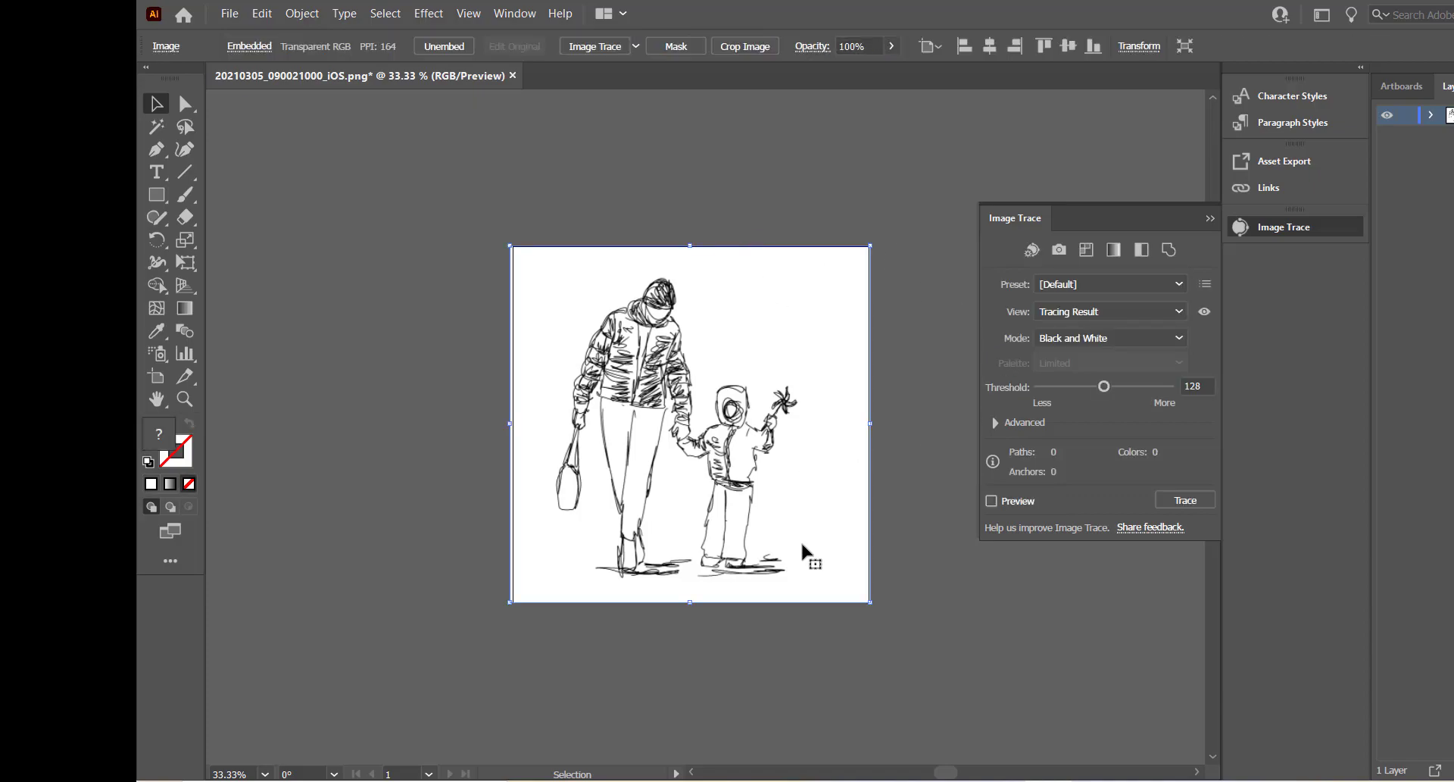
Choose the Default preset, Tracing Result view and Black and White mode, with threshold 175.
{"action": "left_click", "coordinate": [1068, 284]}
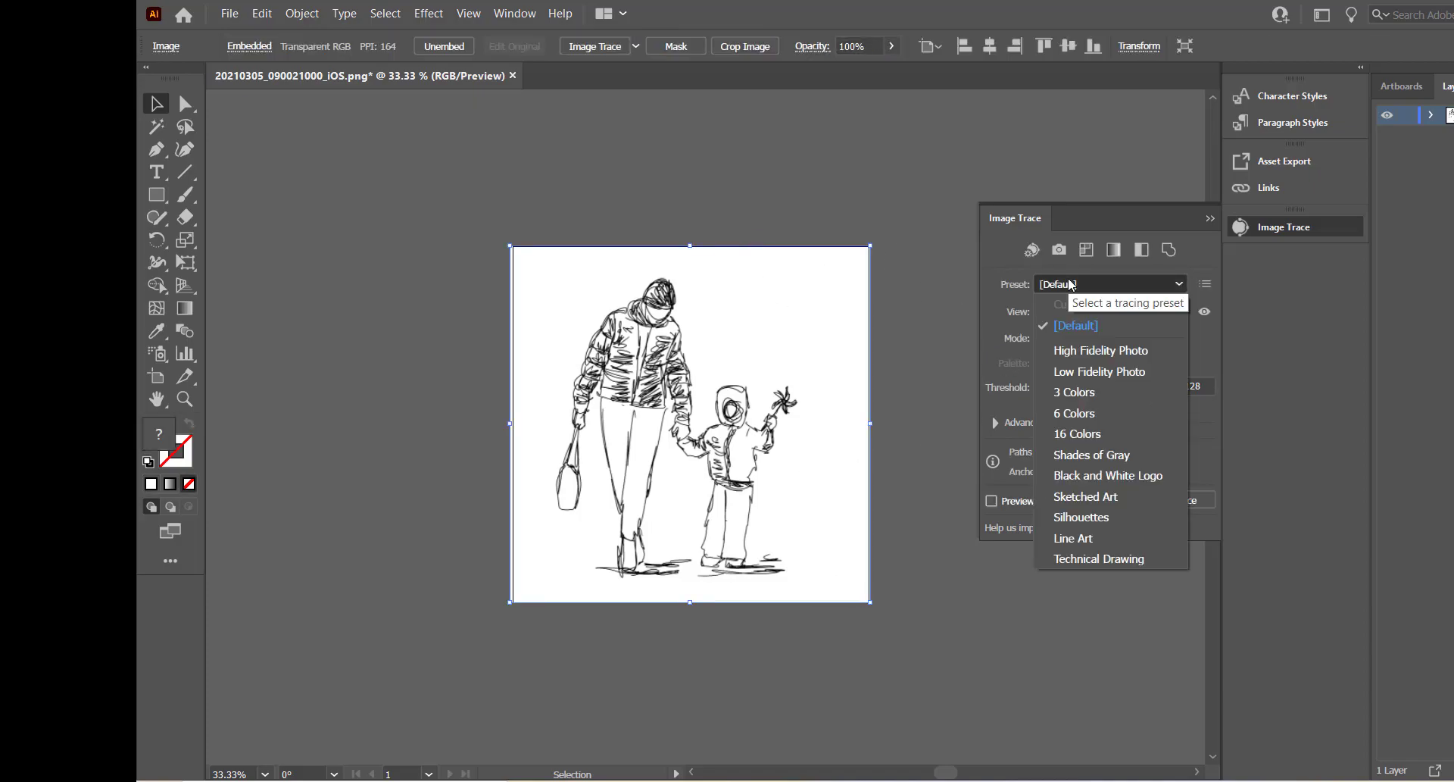
{"action": "left_click", "coordinate": [1068, 284]}
{"action": "left_click", "coordinate": [1168, 315]}
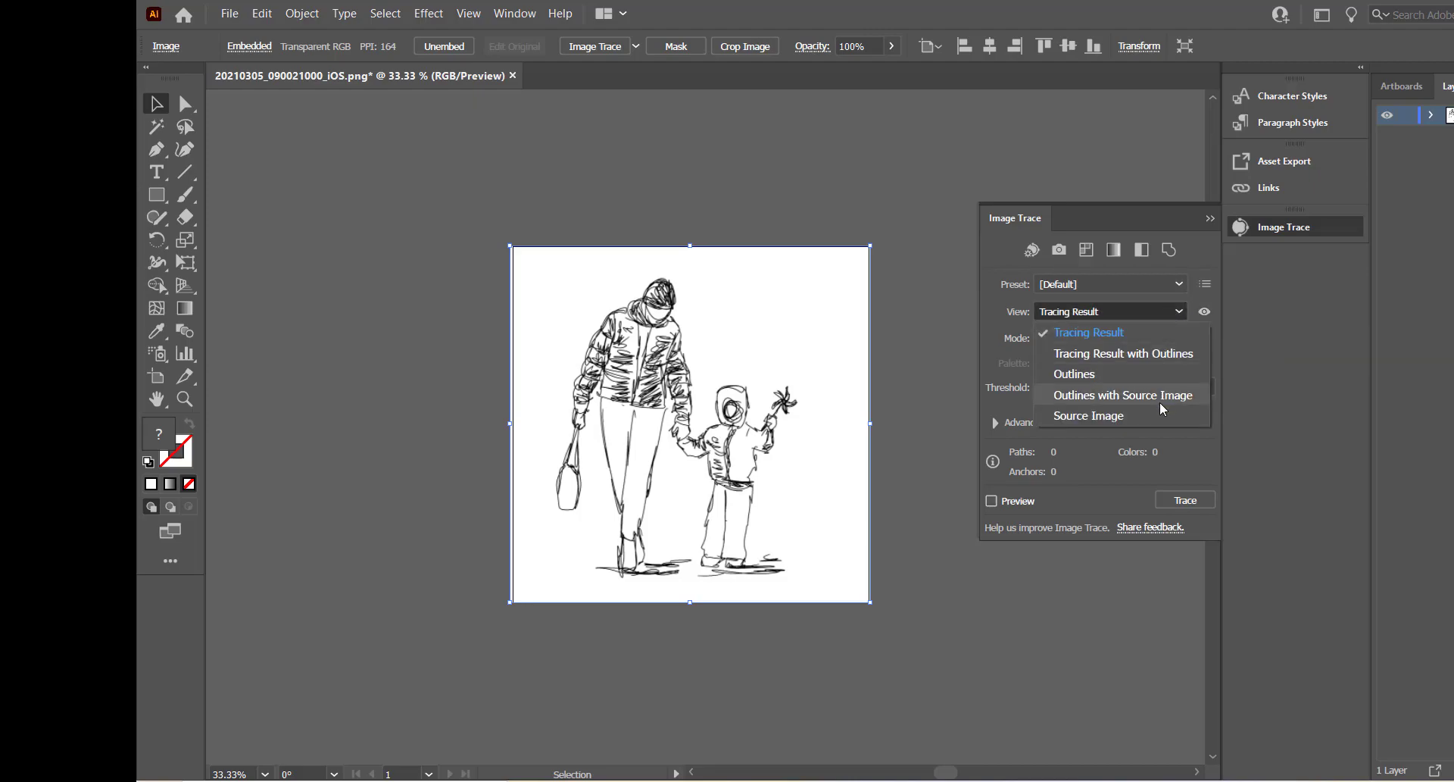
{"action": "left_click", "coordinate": [1149, 335]}
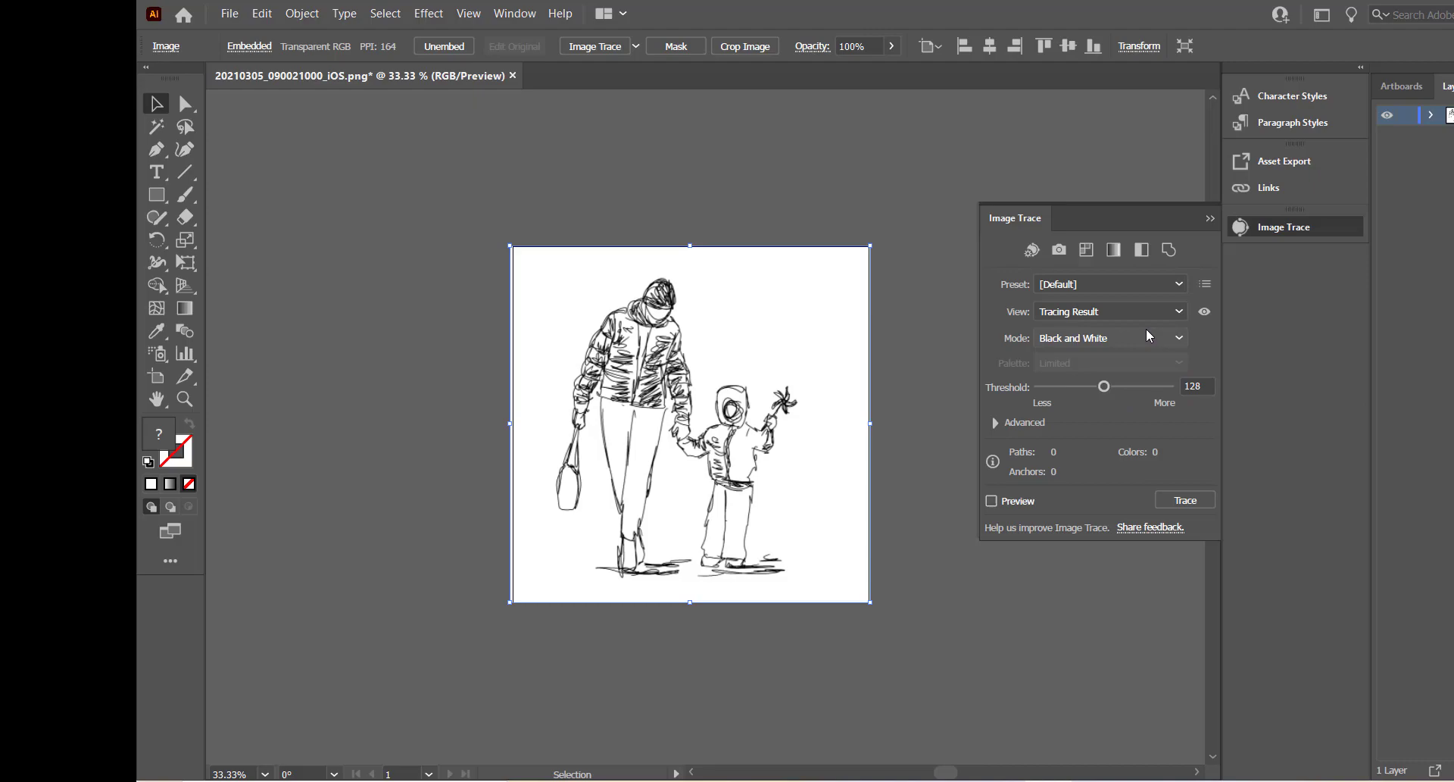
{"action": "left_click", "coordinate": [1146, 339]}
{"action": "left_click", "coordinate": [1147, 402]}
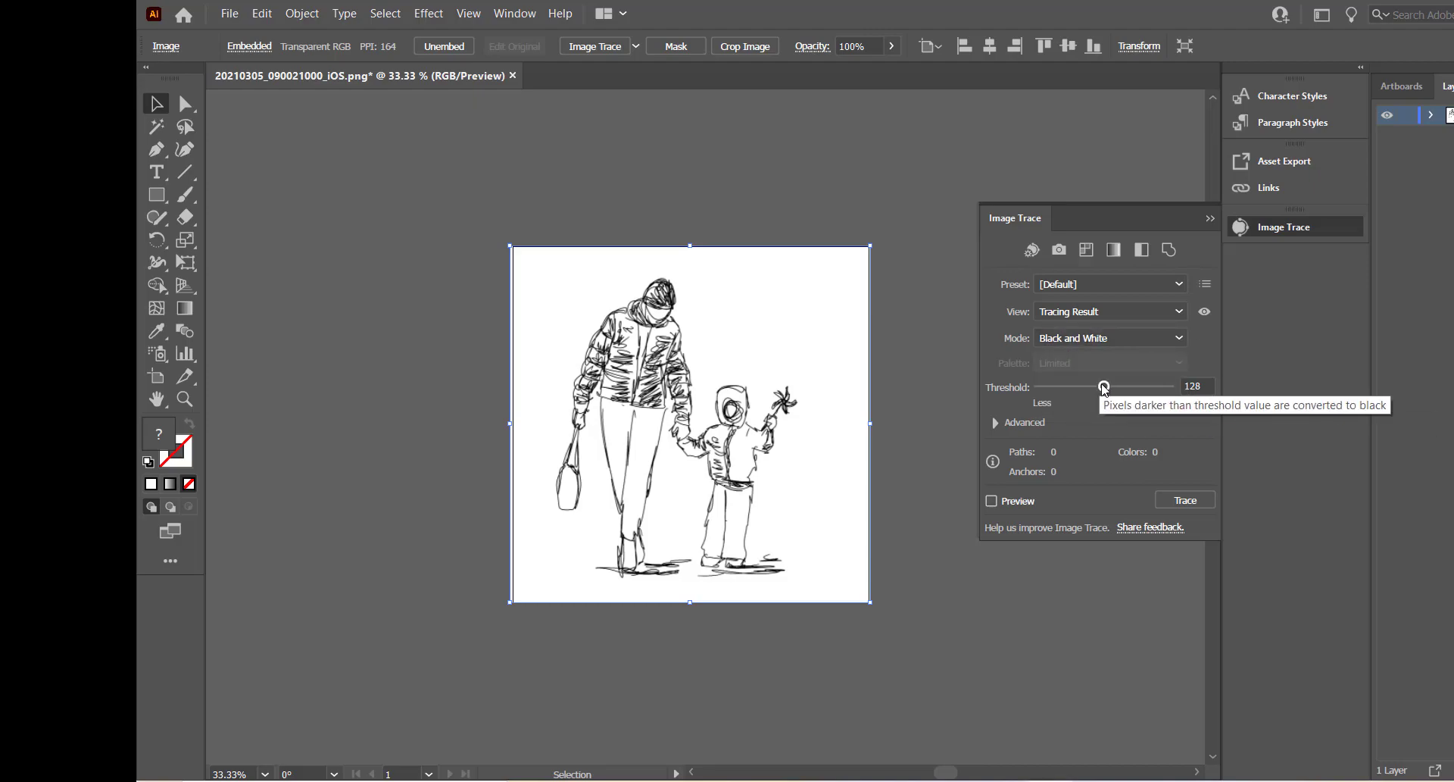
{"action": "left_click_drag", "start_coordinate": [1105, 386], "coordinate": [1130, 393]}
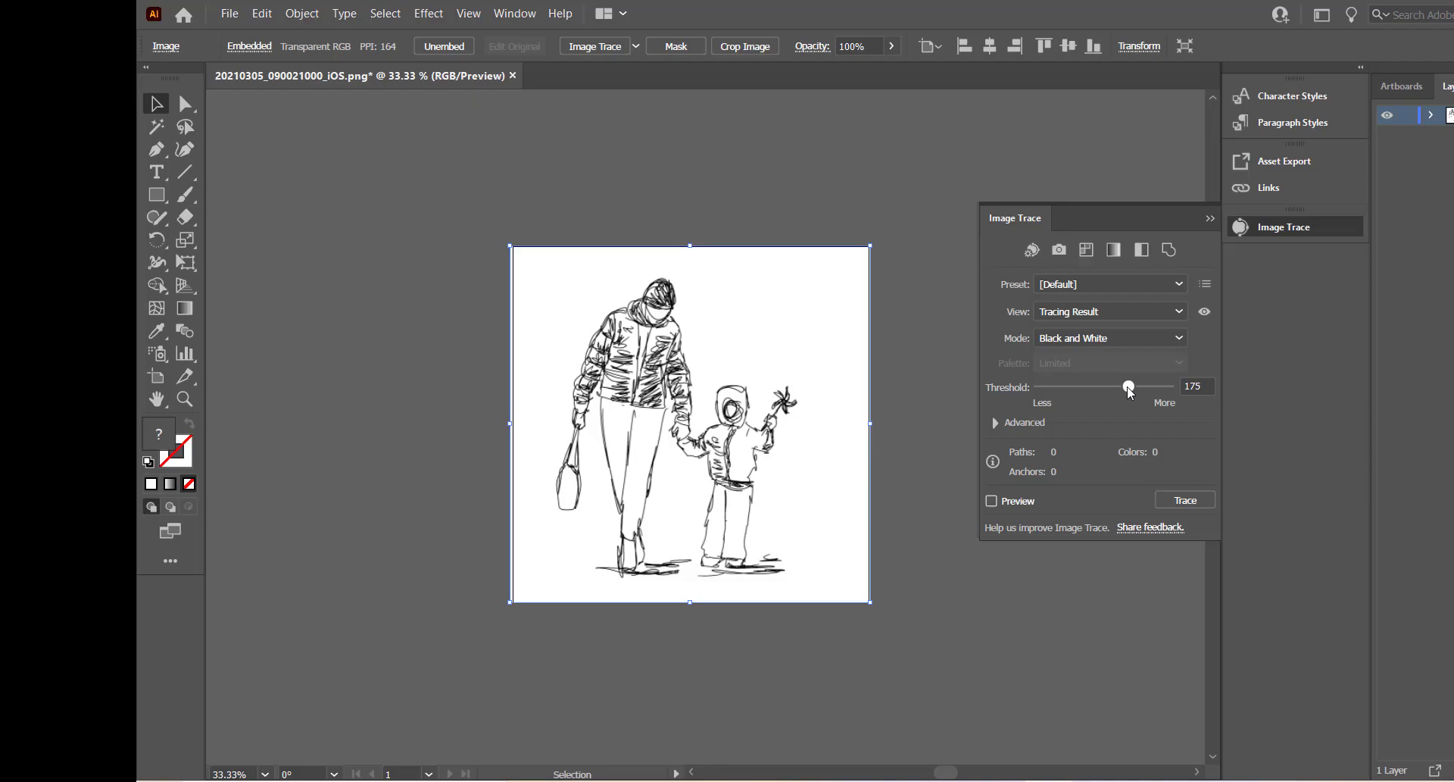
Preview the trace and raise the threshold to 225 in the advanced settings.
{"action": "left_click", "coordinate": [993, 502]}
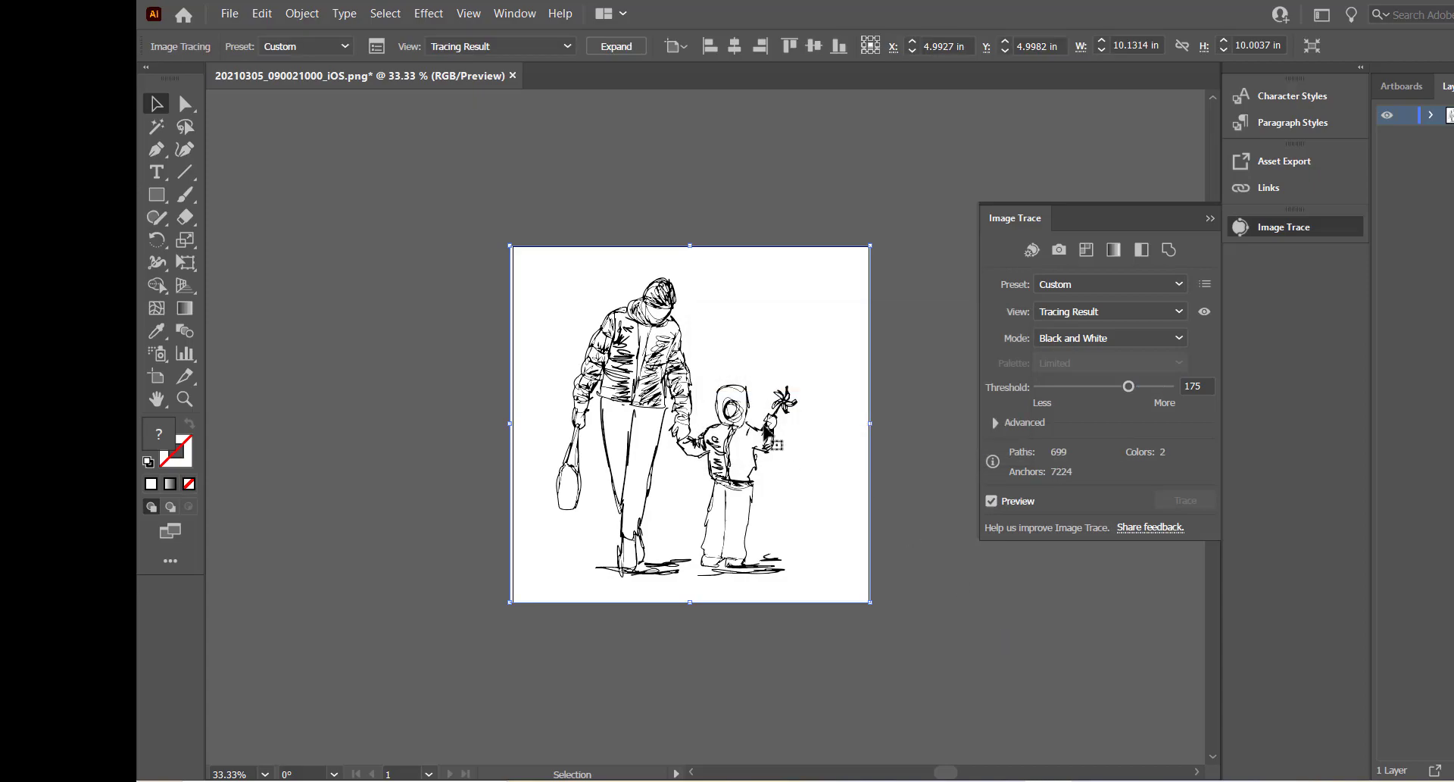
{"action": "key", "text": "ctrl+equal"}
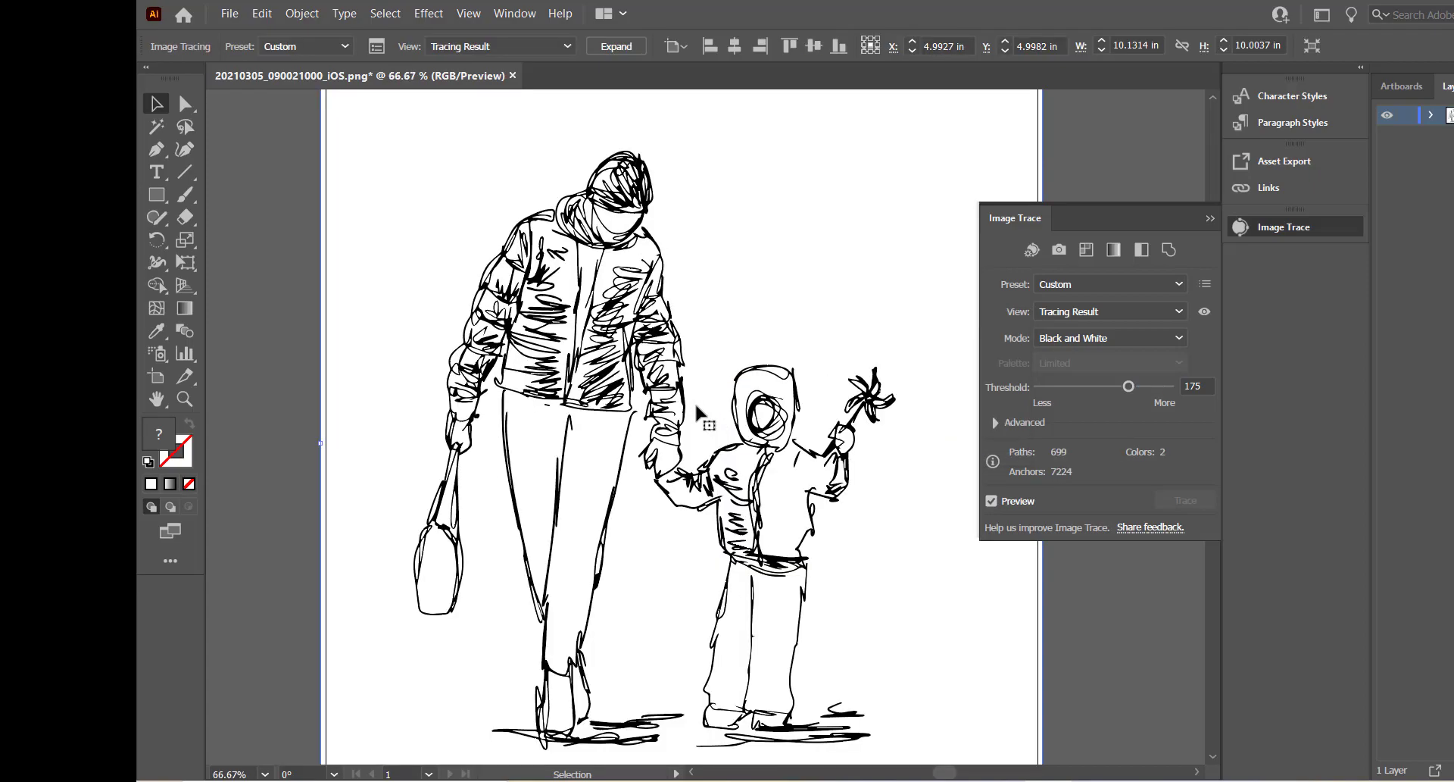
{"action": "left_click", "coordinate": [996, 422]}
{"action": "left_click_drag", "start_coordinate": [1129, 386], "coordinate": [1151, 389]}
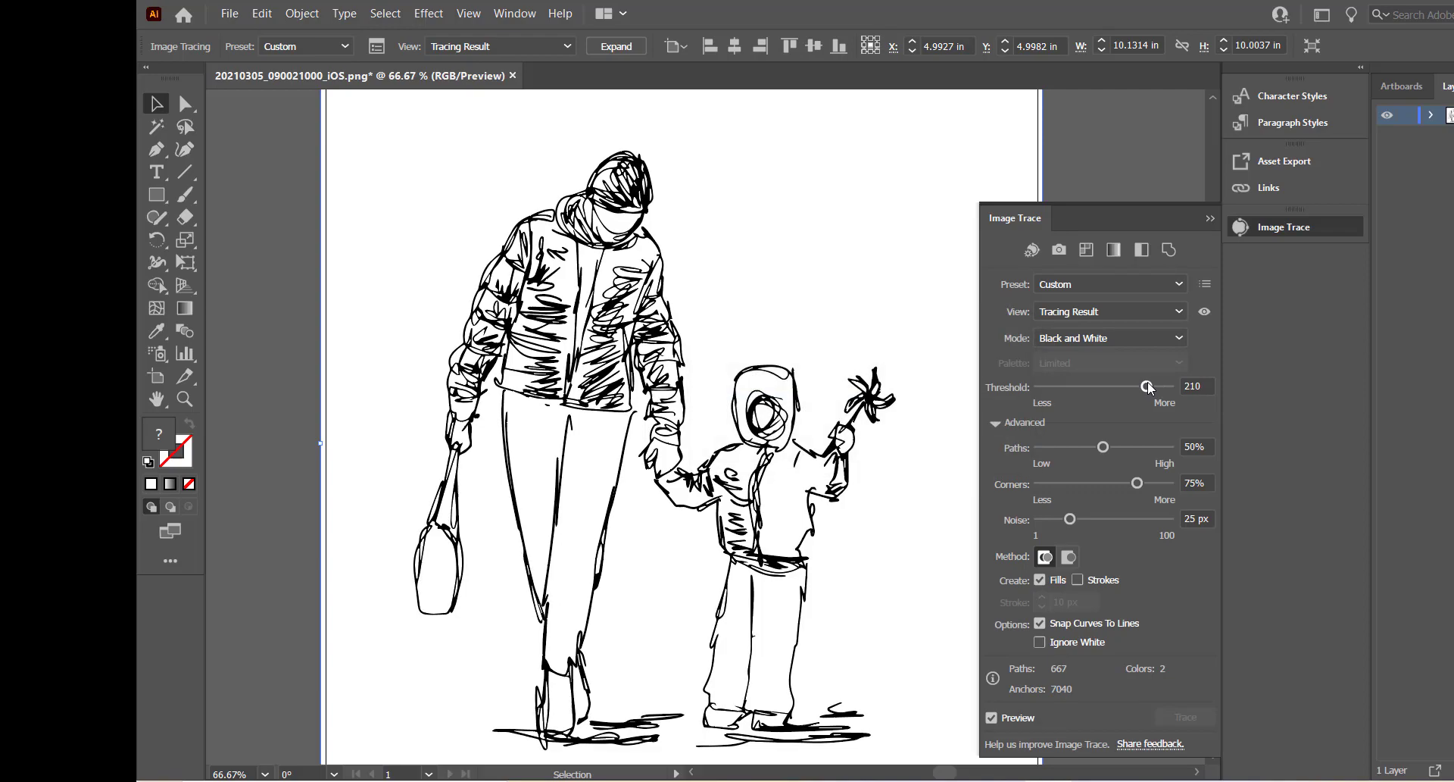
{"action": "left_click_drag", "start_coordinate": [1150, 388], "coordinate": [1154, 387]}
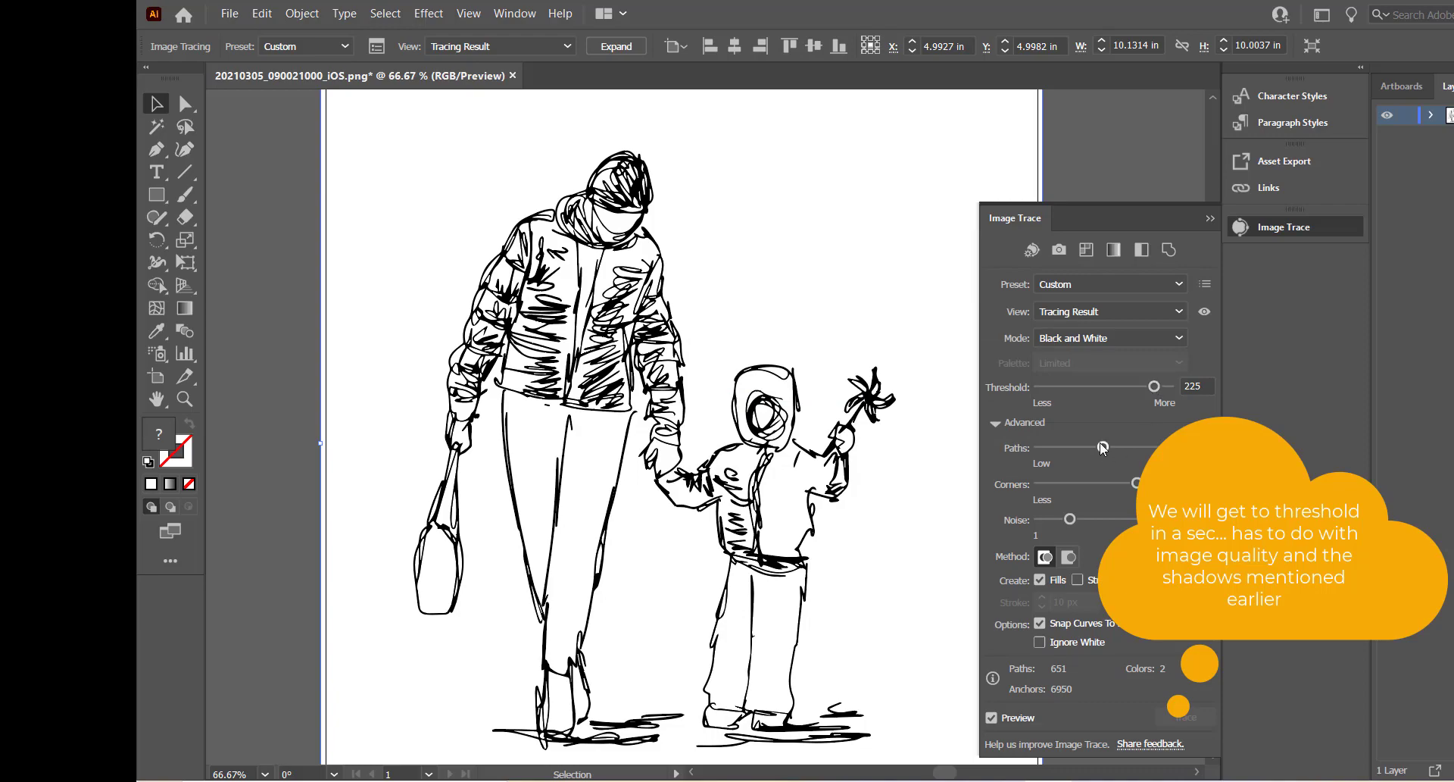
Set the trace's Paths to 95%, Corners to 1% and Noise to 75 px.
{"action": "left_click_drag", "start_coordinate": [1103, 448], "coordinate": [1050, 447]}
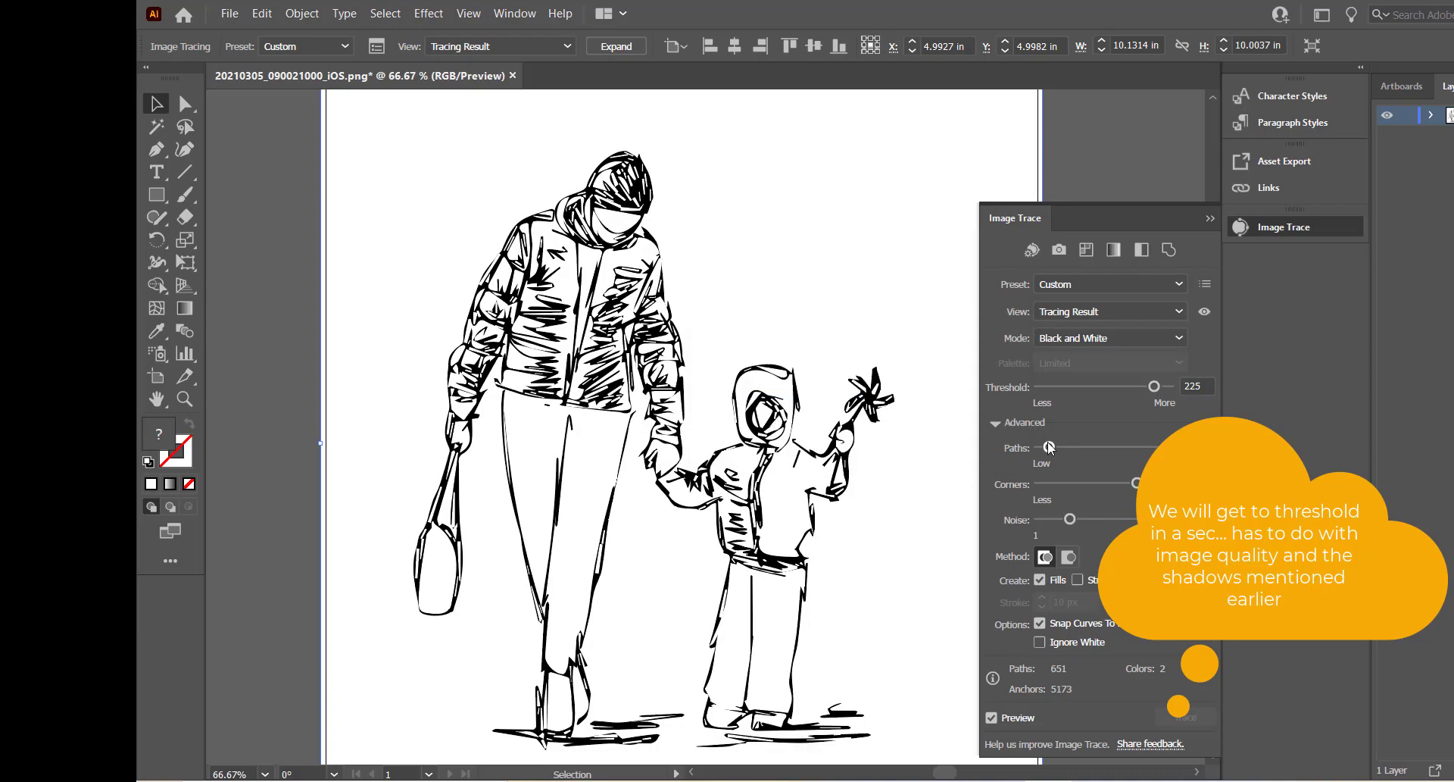
{"action": "left_click_drag", "start_coordinate": [1050, 447], "coordinate": [1164, 449]}
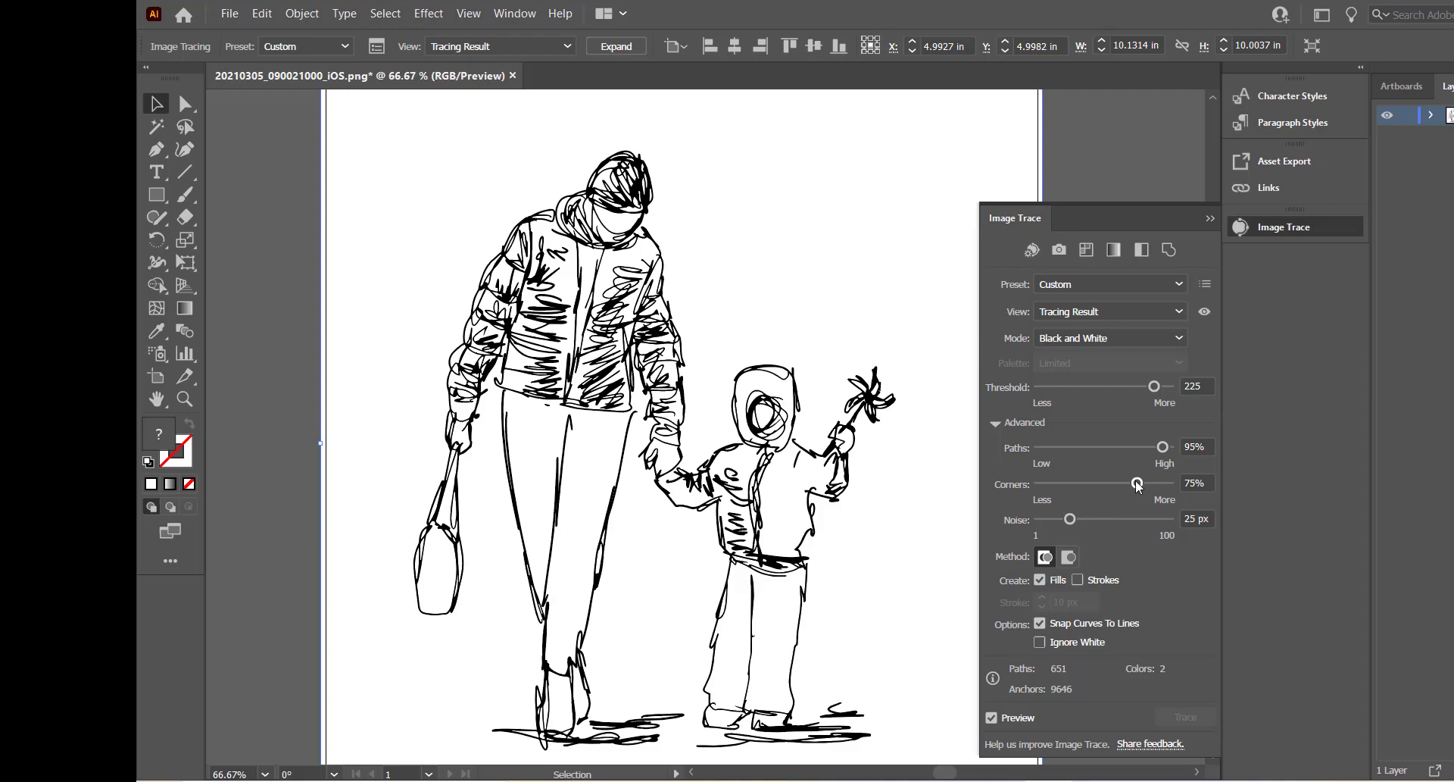
{"action": "left_click_drag", "start_coordinate": [1139, 485], "coordinate": [1169, 529]}
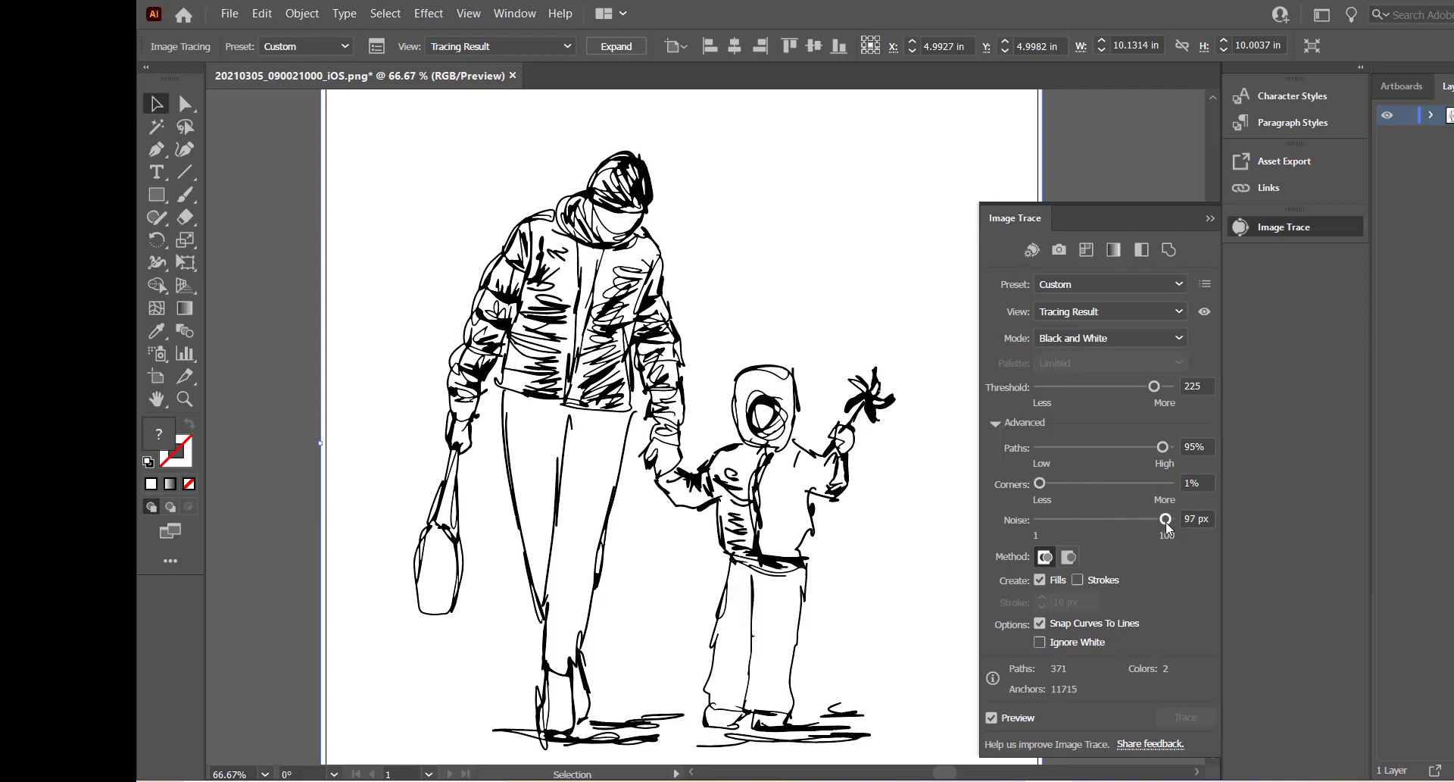
{"action": "mouse_move", "coordinate": [1167, 519]}
{"action": "left_mouse_down"}
{"action": "mouse_move", "coordinate": [1049, 519]}
{"action": "mouse_move", "coordinate": [1165, 529]}
{"action": "left_mouse_up"}
{"action": "left_click_drag", "start_coordinate": [1163, 520], "coordinate": [1138, 521]}
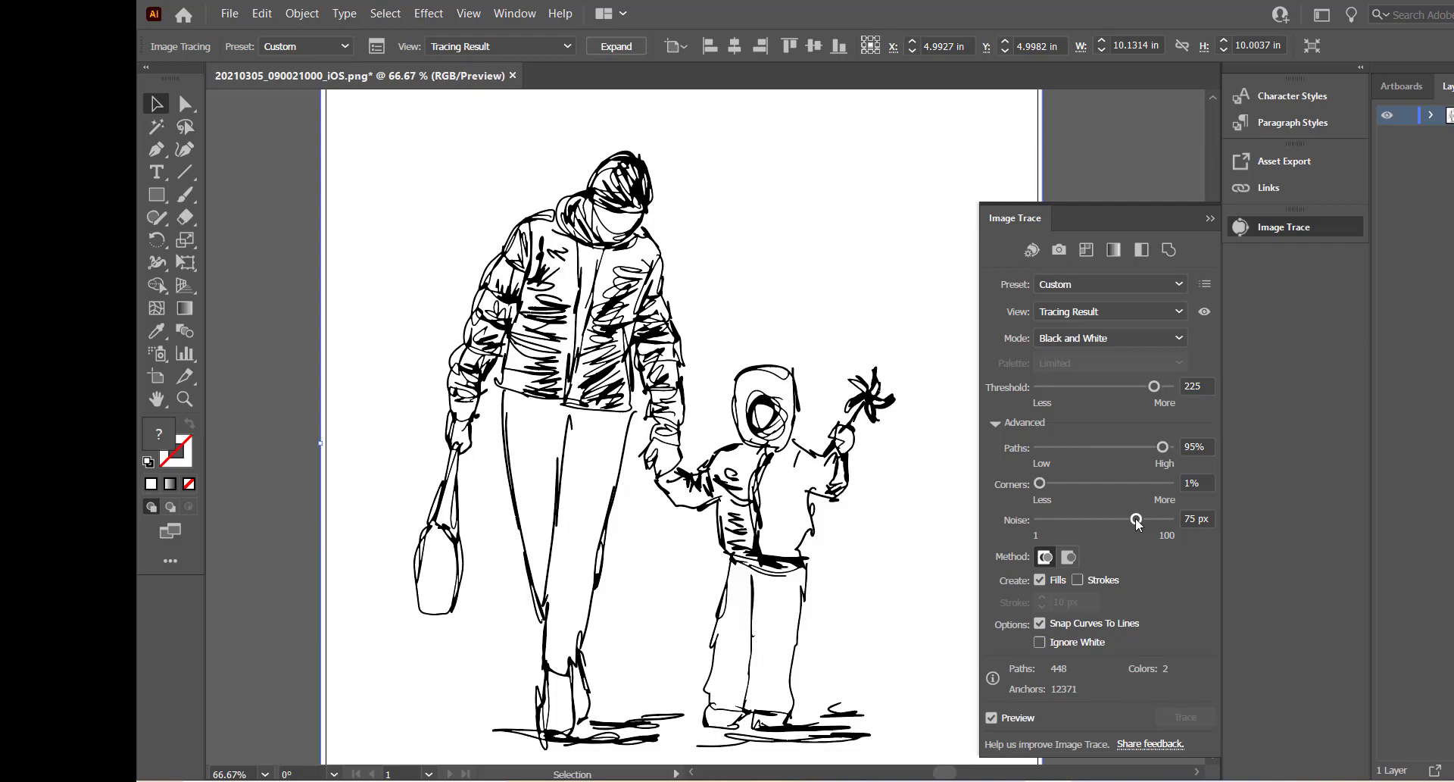
{"action": "key", "text": "ctrl+minus"}
{"action": "key", "text": "ctrl+minus"}
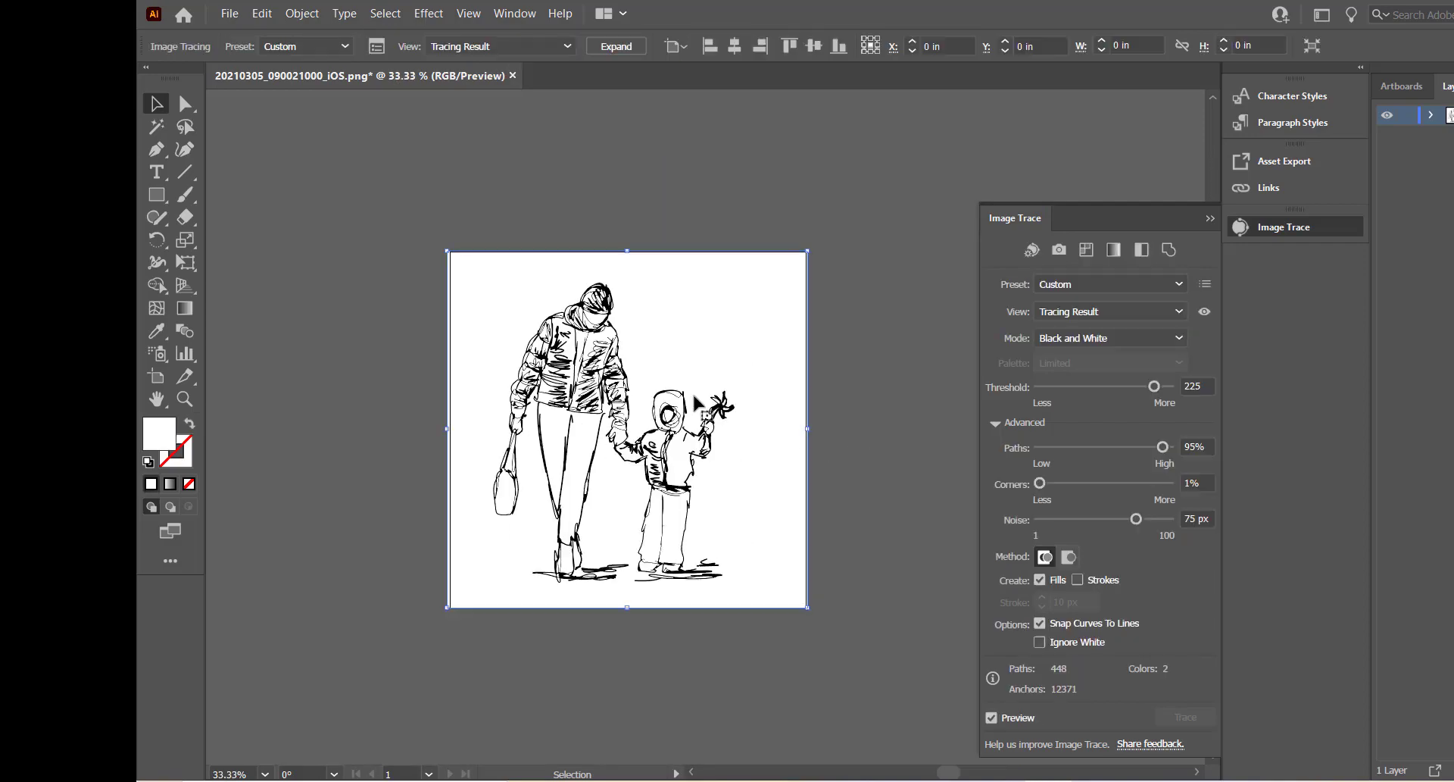
Export the trace with Save for Web (Legacy) as JPEG 'mom and son' in Post Edit.
{"action": "left_click", "coordinate": [229, 14]}
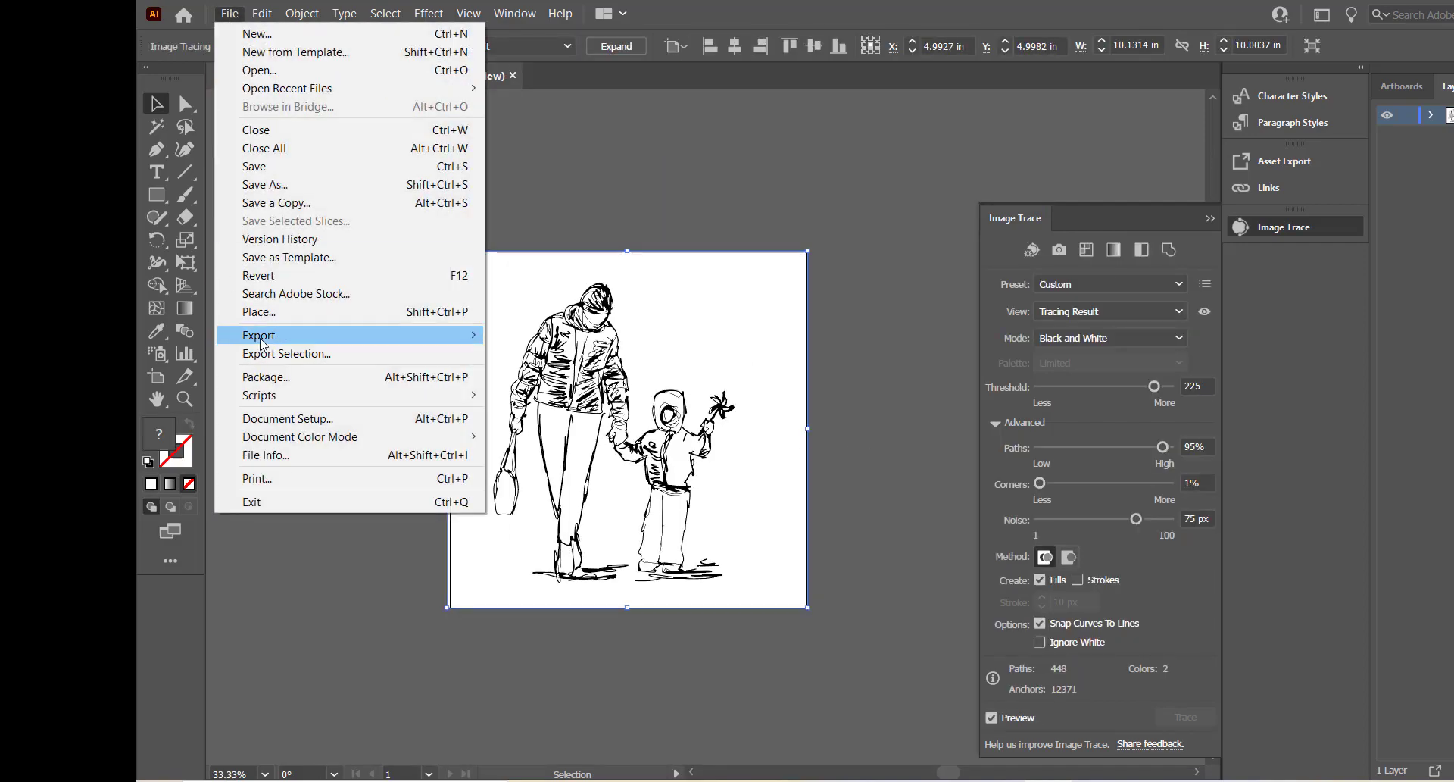
{"action": "mouse_move", "coordinate": [261, 342]}
{"action": "left_click", "coordinate": [545, 376]}
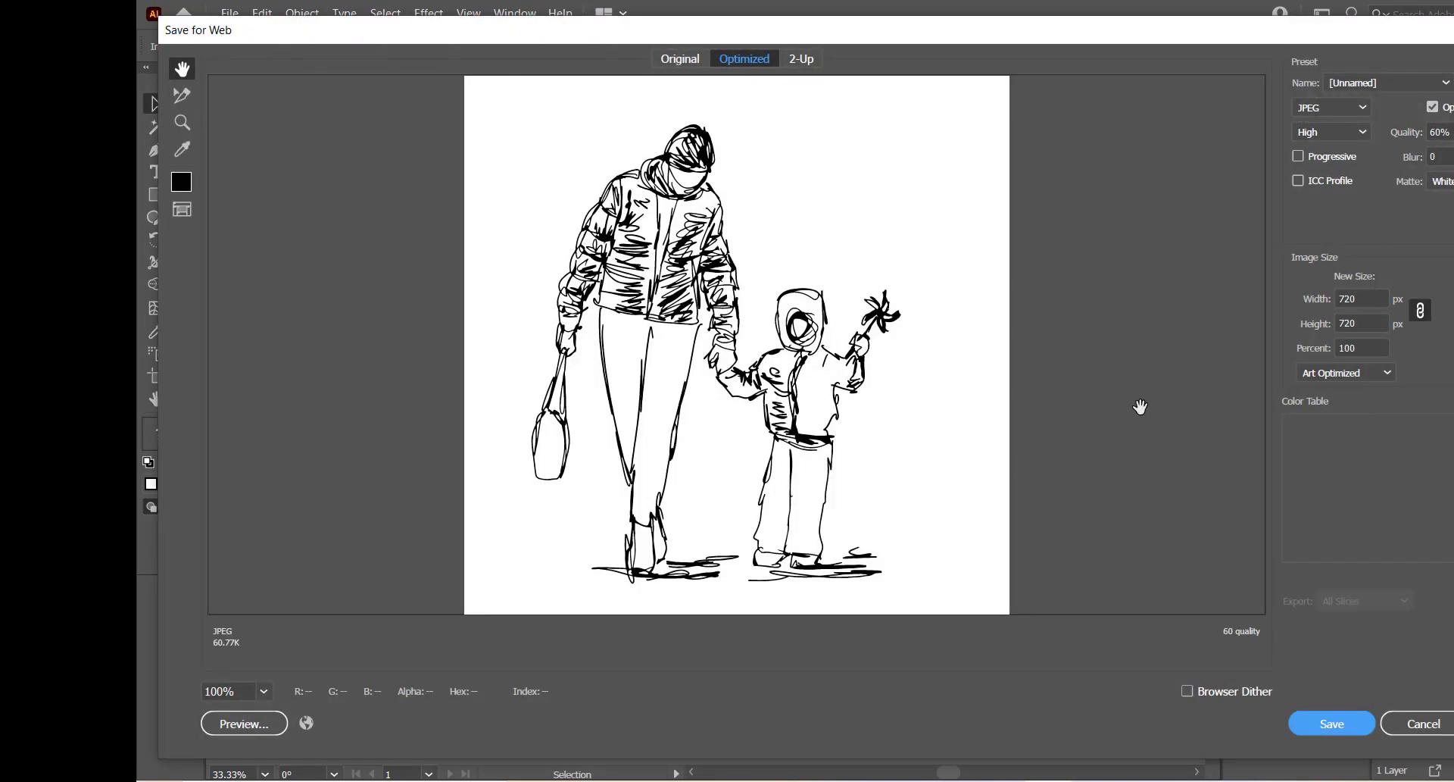
{"action": "left_click", "coordinate": [1343, 727]}
{"action": "left_click", "coordinate": [1106, 90]}
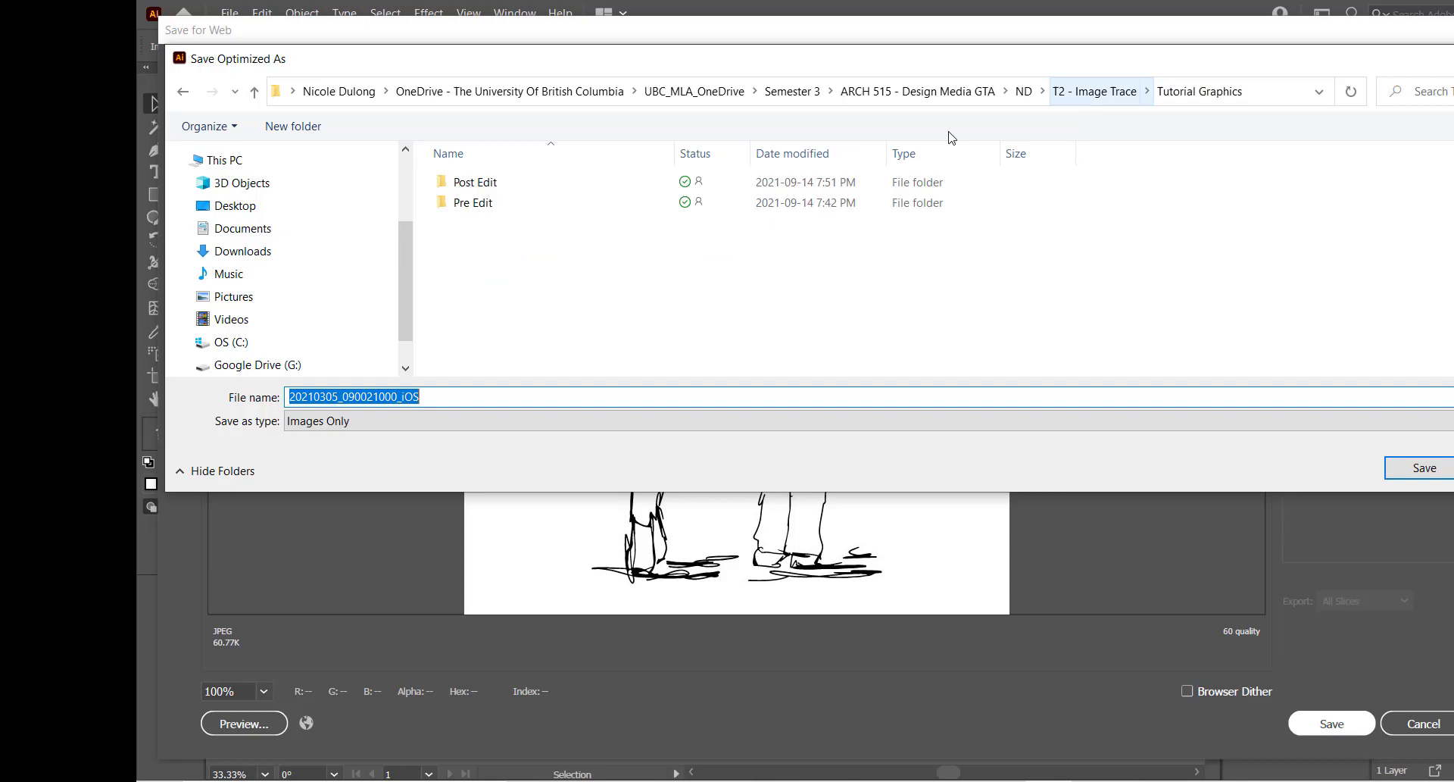
{"action": "double_click", "coordinate": [530, 185]}
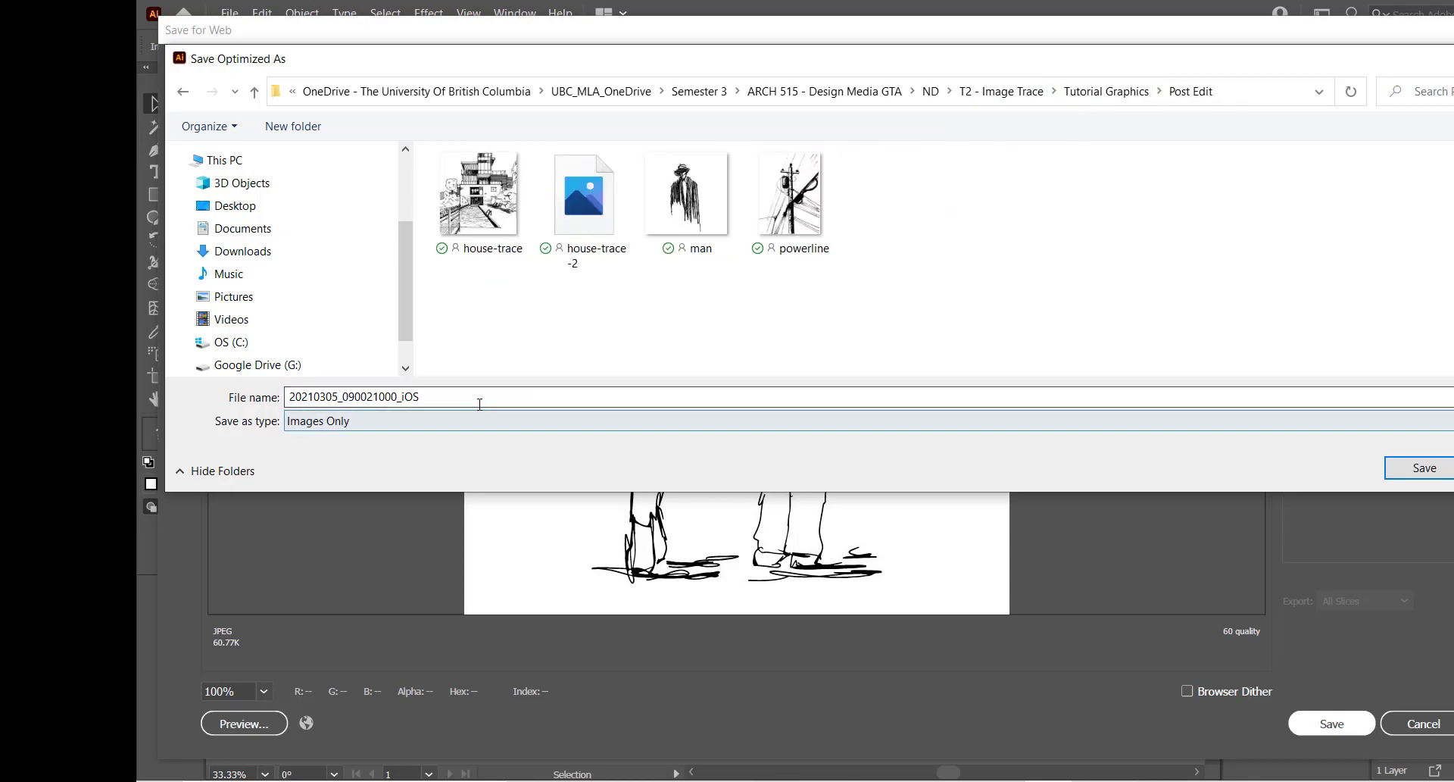
{"action": "double_click", "coordinate": [501, 400]}
{"action": "type", "text": "m"}
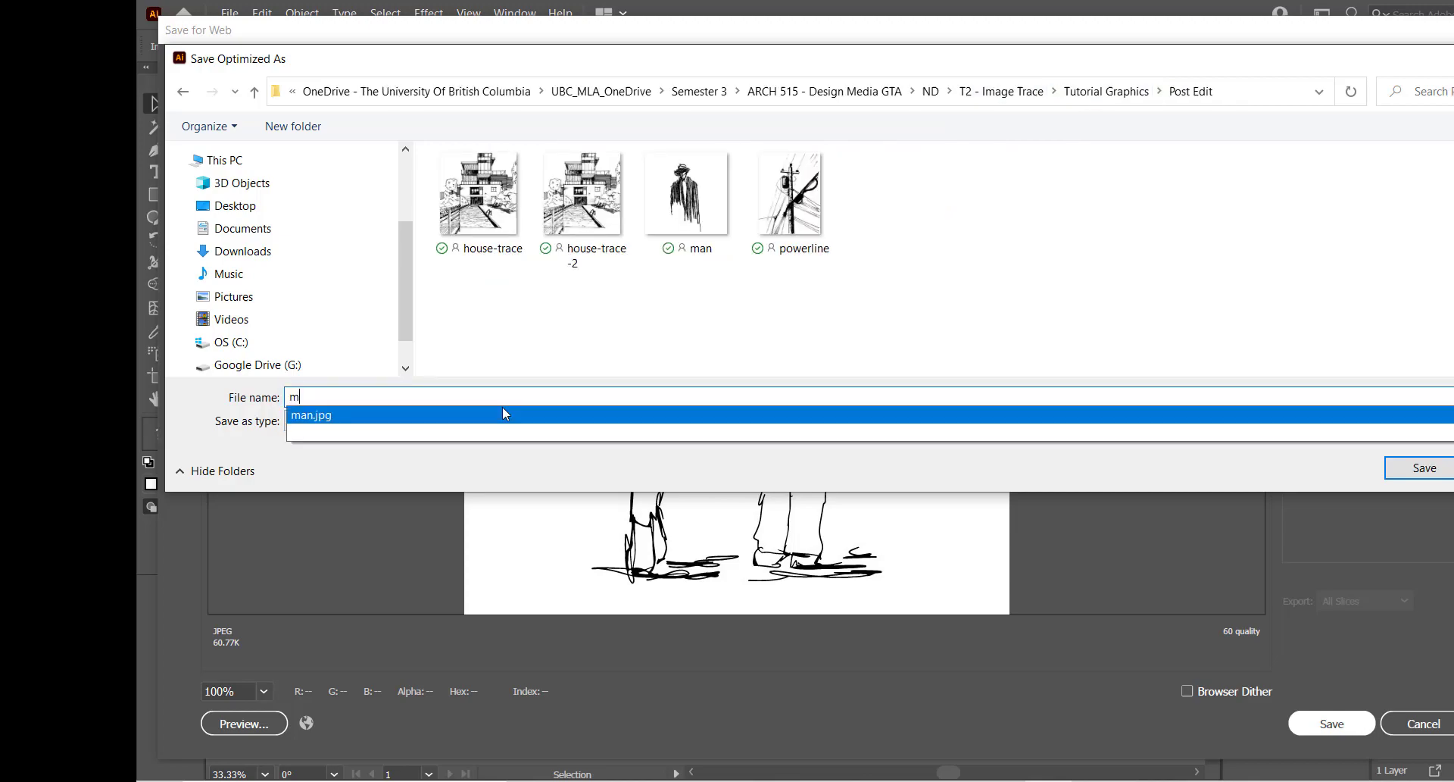
{"action": "type", "text": "om and son"}
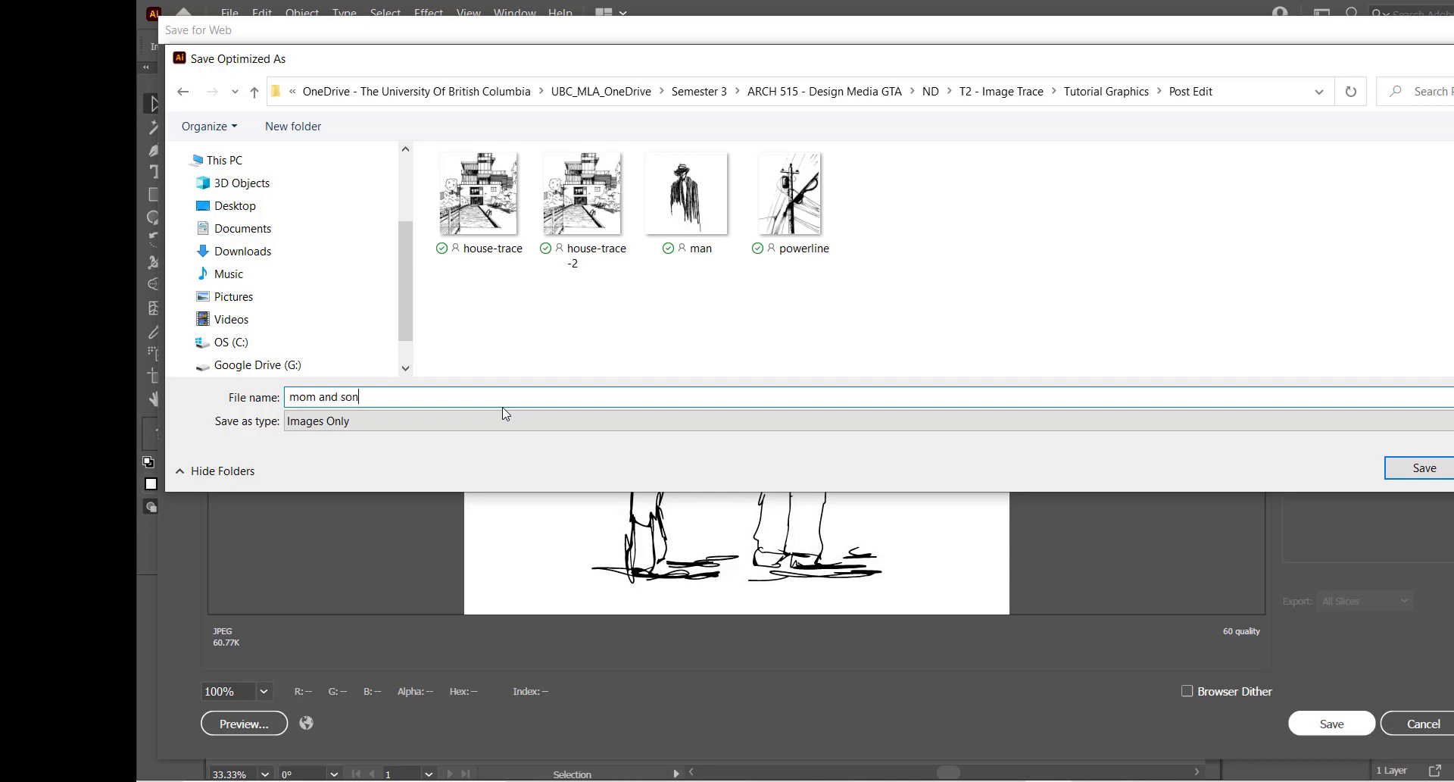
{"action": "key", "text": "Return"}
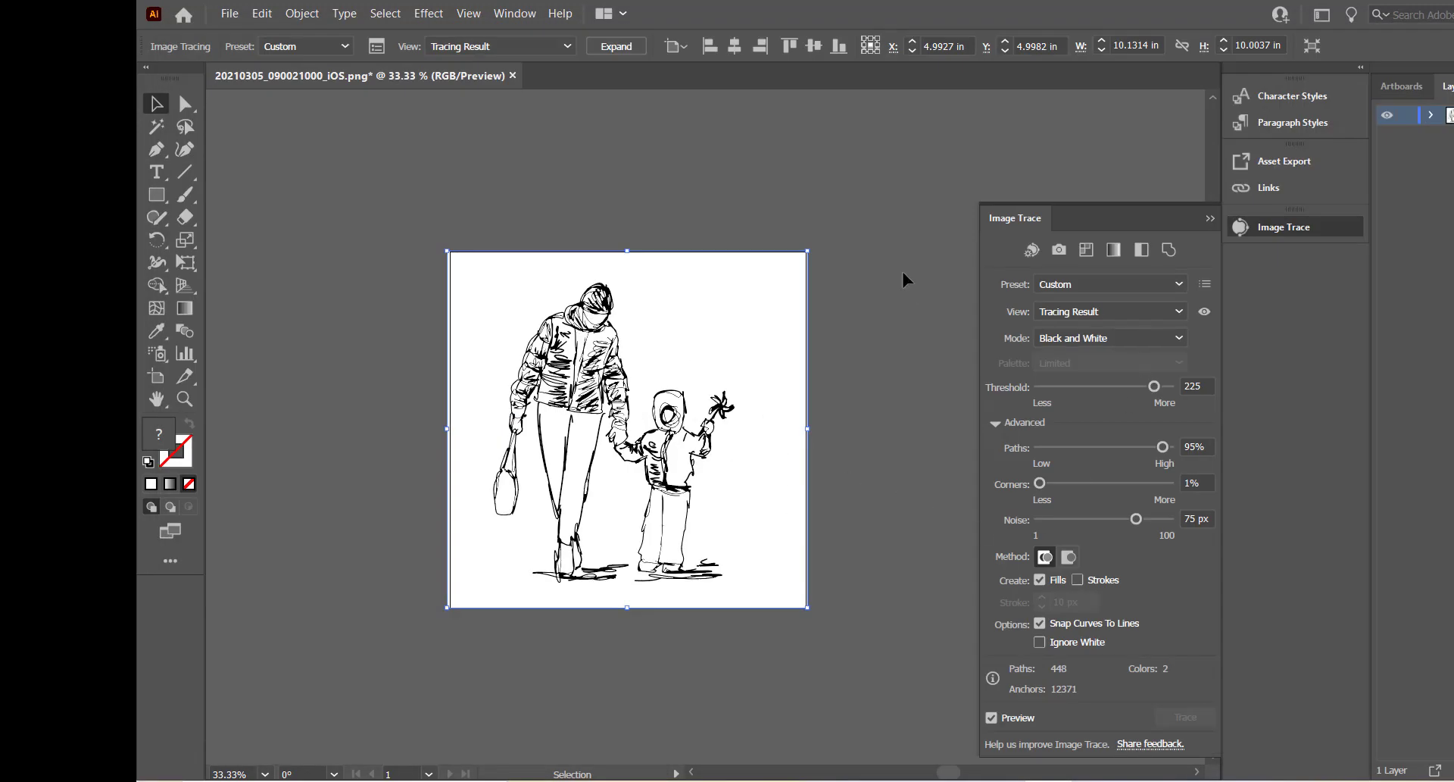
{"action": "left_click", "coordinate": [910, 296]}
{"action": "left_click", "coordinate": [761, 347]}
Delete the traced sketch and place the IMG_5464 power-pole photo onto the canvas.
{"action": "key", "text": "Delete"}
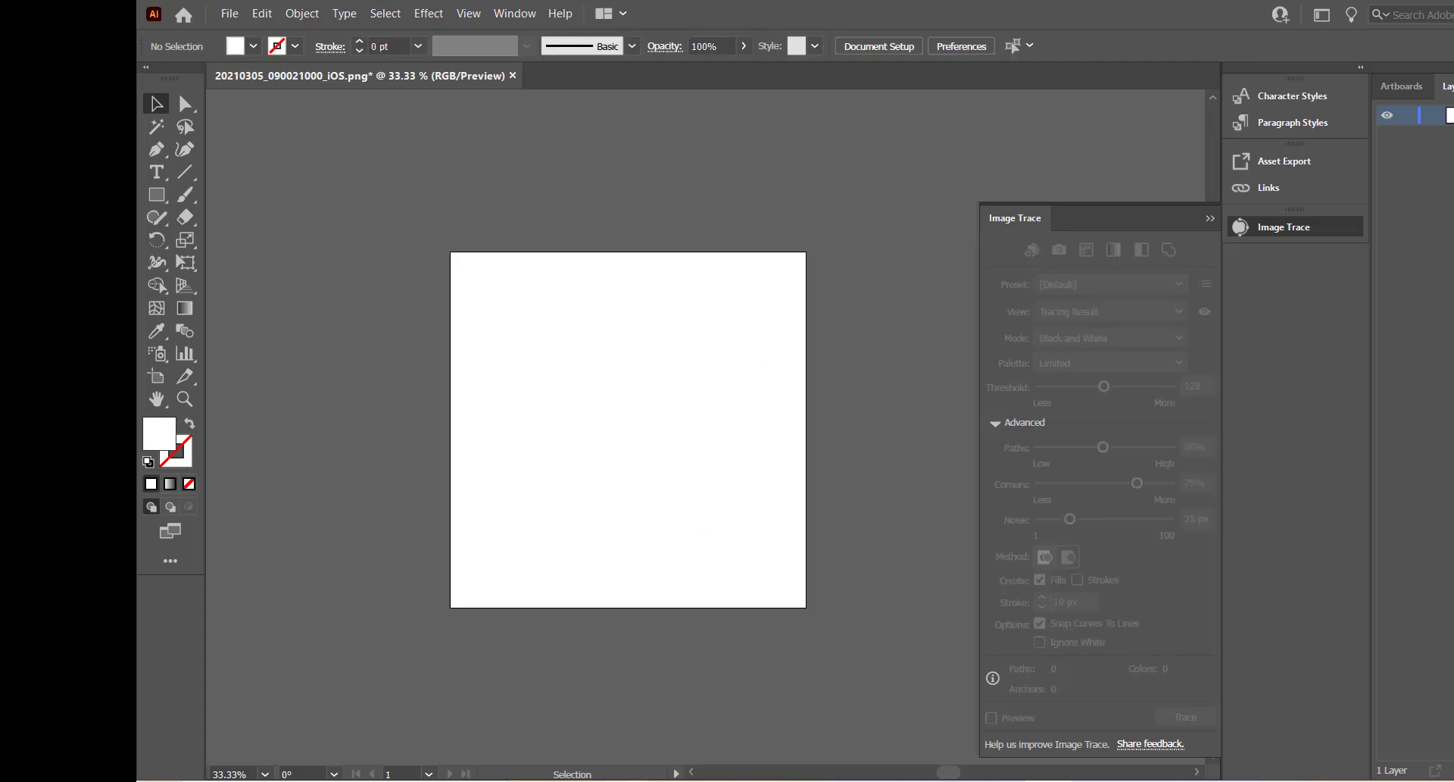
{"action": "key", "text": "alt+Tab"}
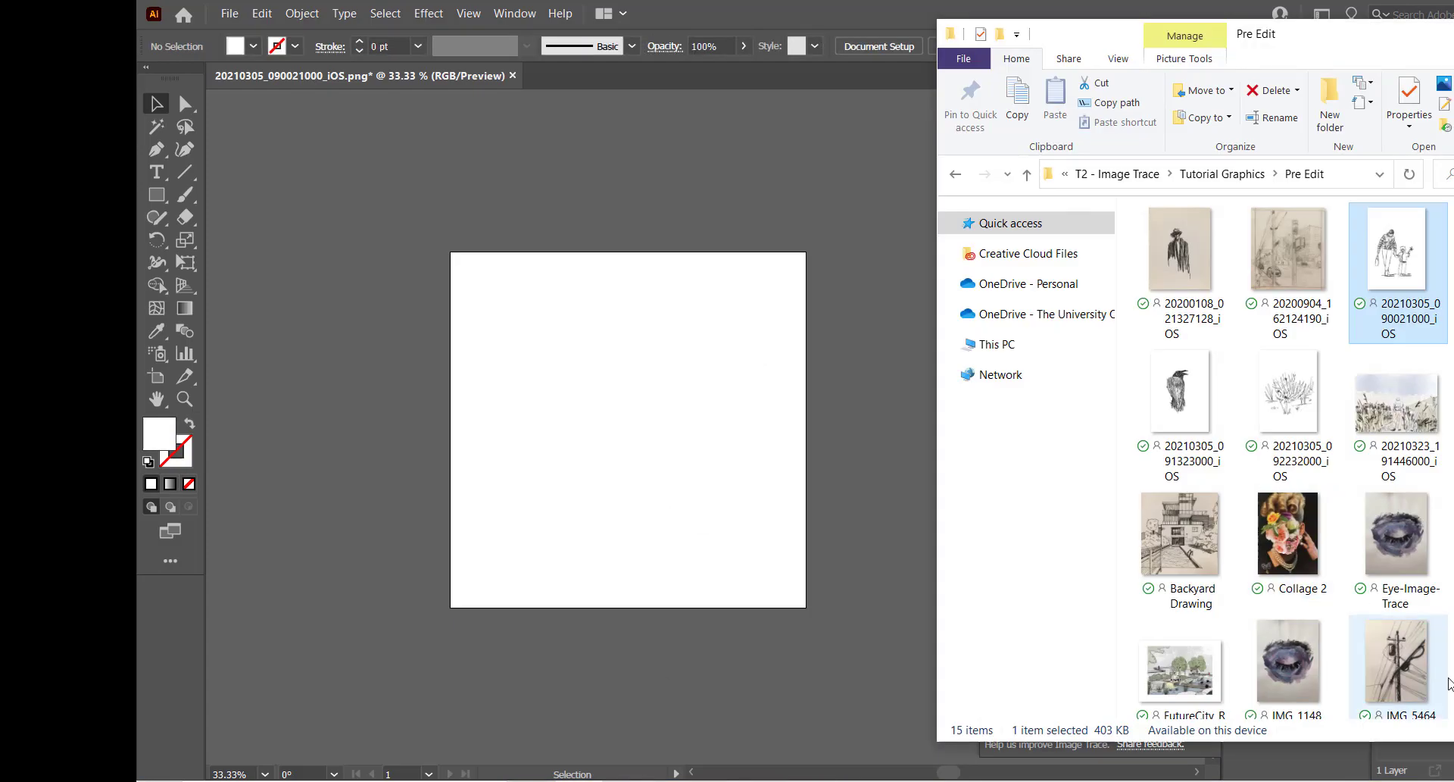
{"action": "left_click", "coordinate": [1399, 650]}
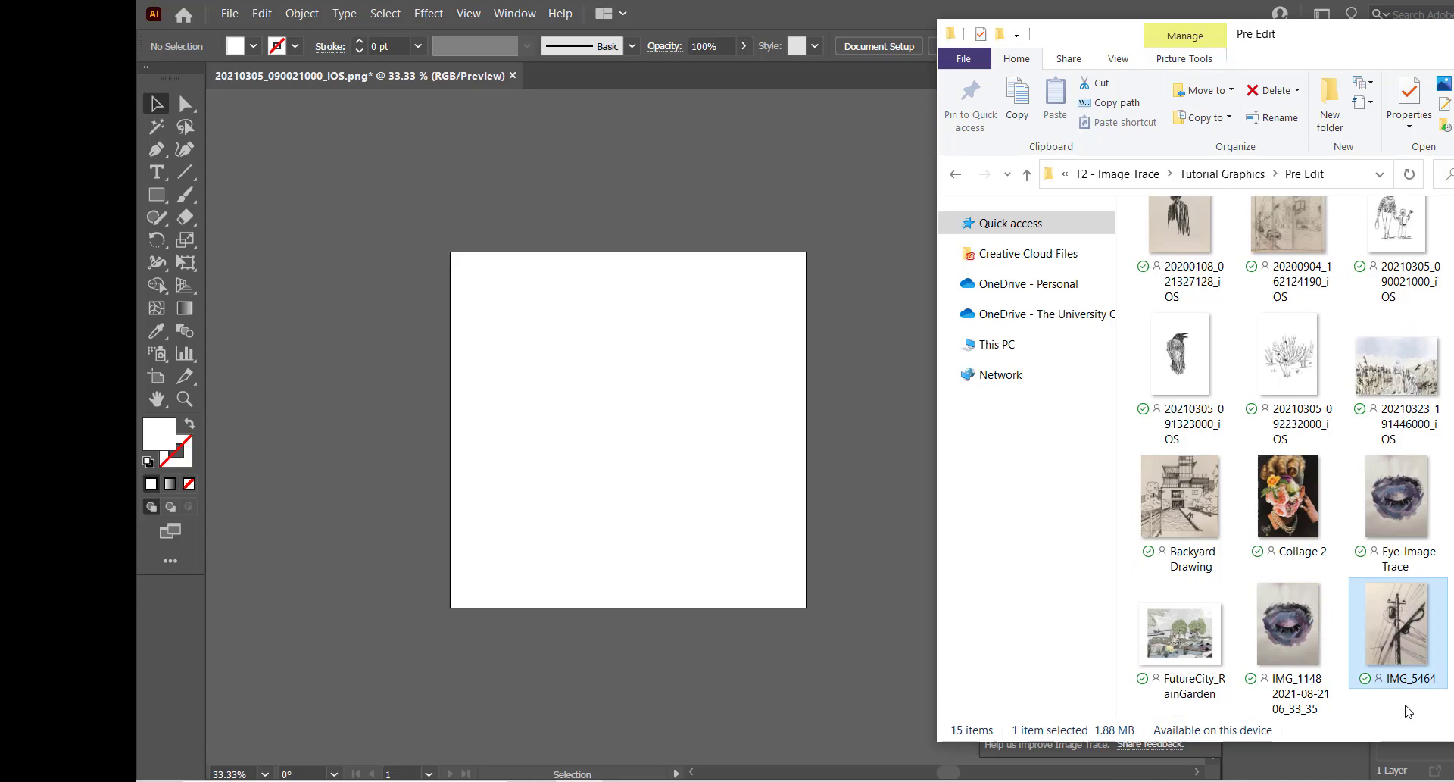
{"action": "left_click_drag", "start_coordinate": [1399, 650], "coordinate": [606, 504]}
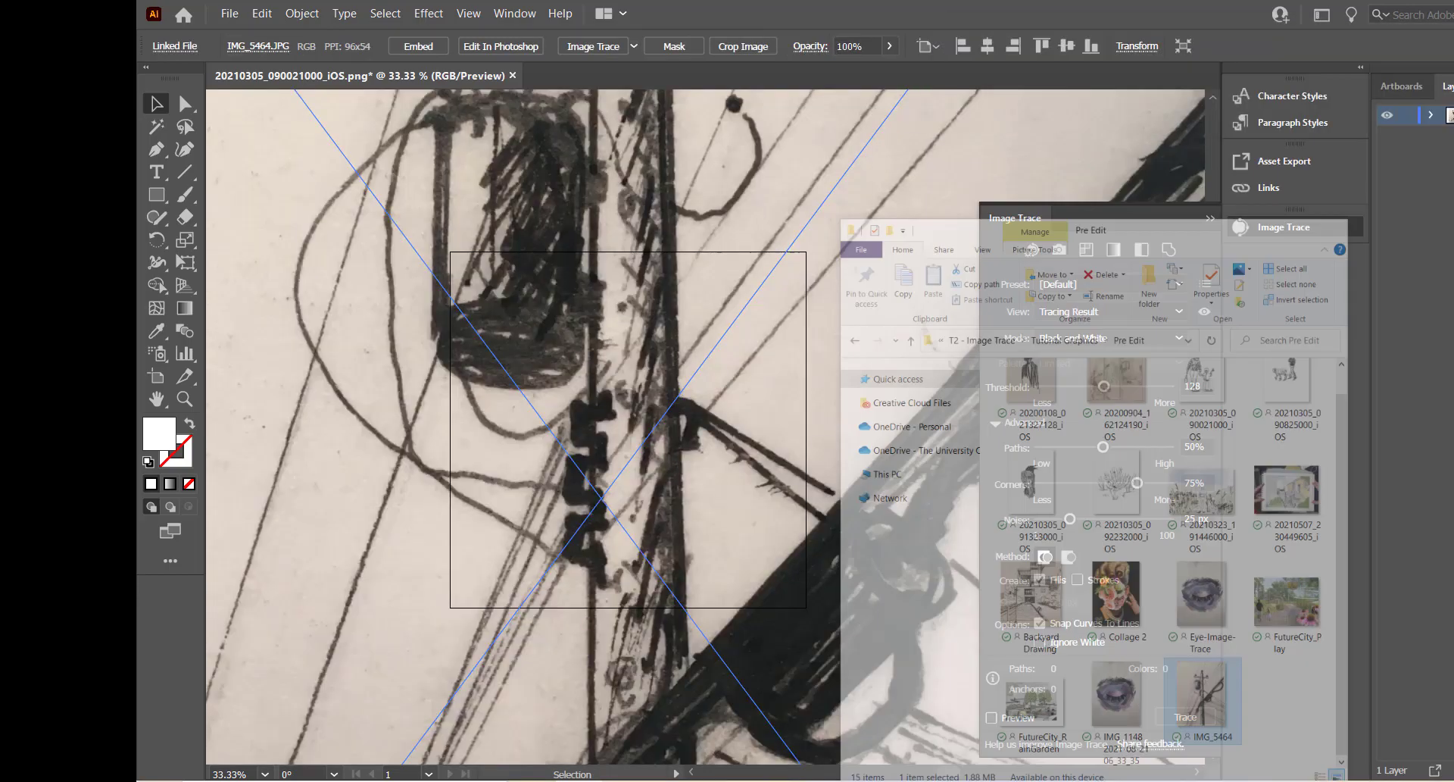
Scale and move the photo so it fills the artboard's width.
{"action": "left_click", "coordinate": [925, 349]}
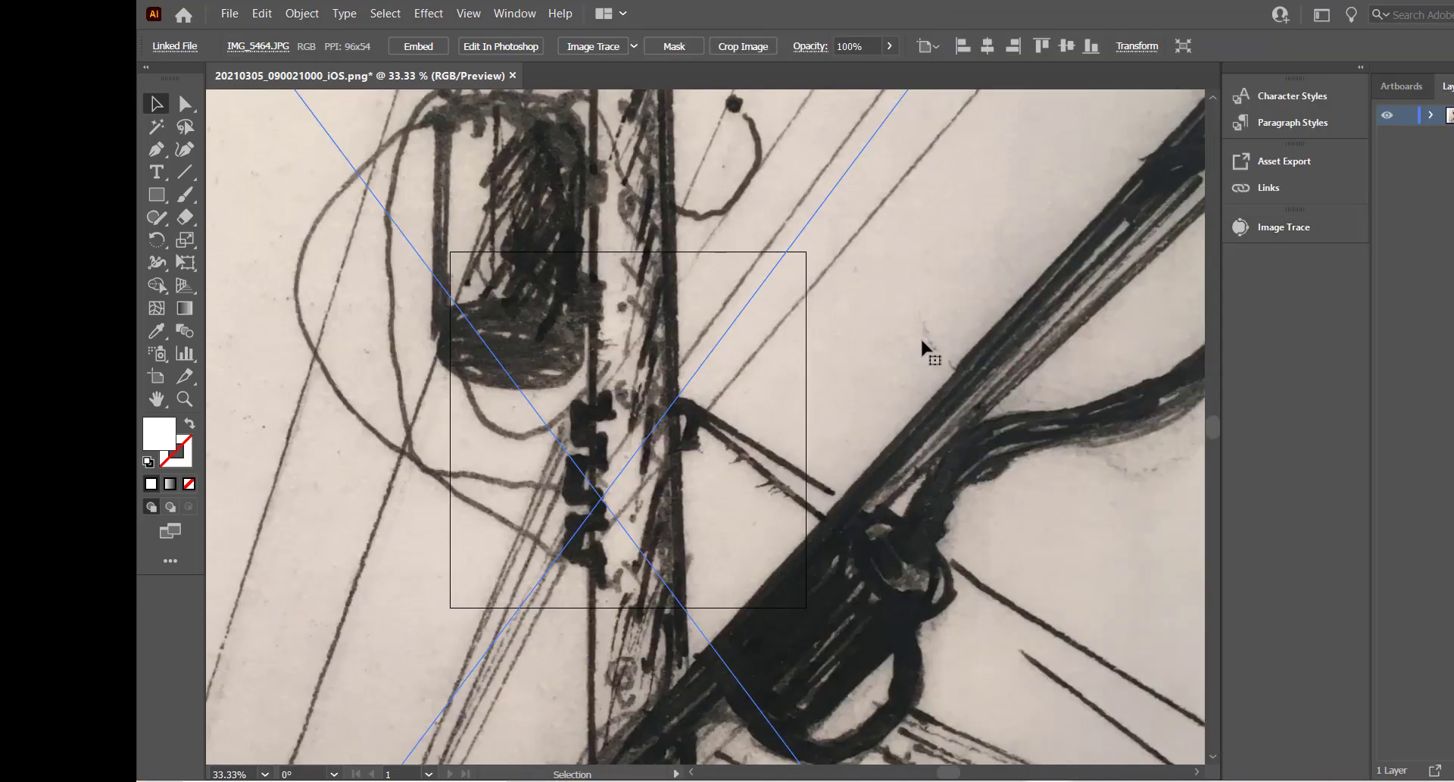
{"action": "scroll", "coordinate": [402, 503], "scroll_direction": "down", "scroll_amount": 3}
{"action": "scroll", "coordinate": [784, 492], "scroll_direction": "down", "scroll_amount": 4}
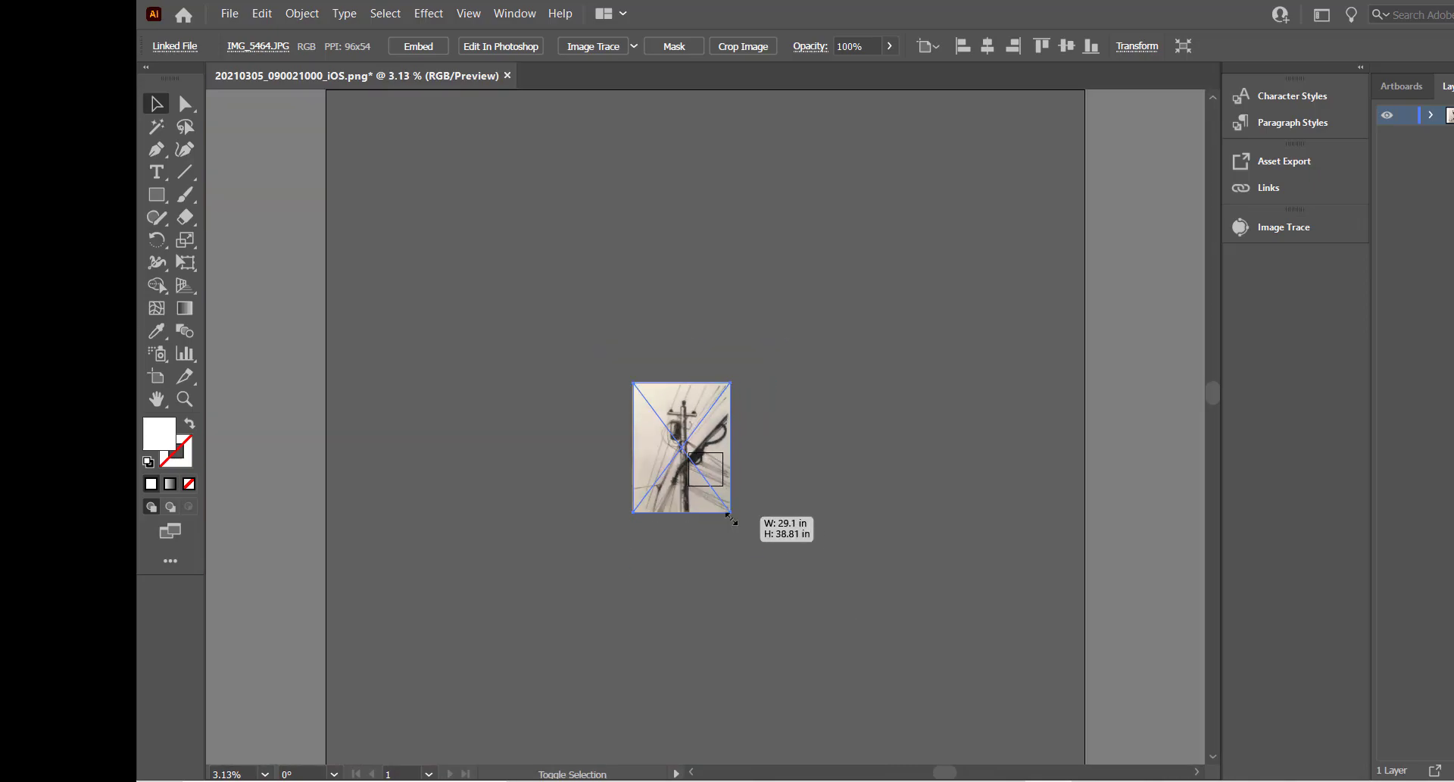
{"action": "left_click_drag", "start_coordinate": [730, 518], "coordinate": [689, 455]}
{"action": "scroll", "coordinate": [693, 457], "scroll_direction": "up", "scroll_amount": 3}
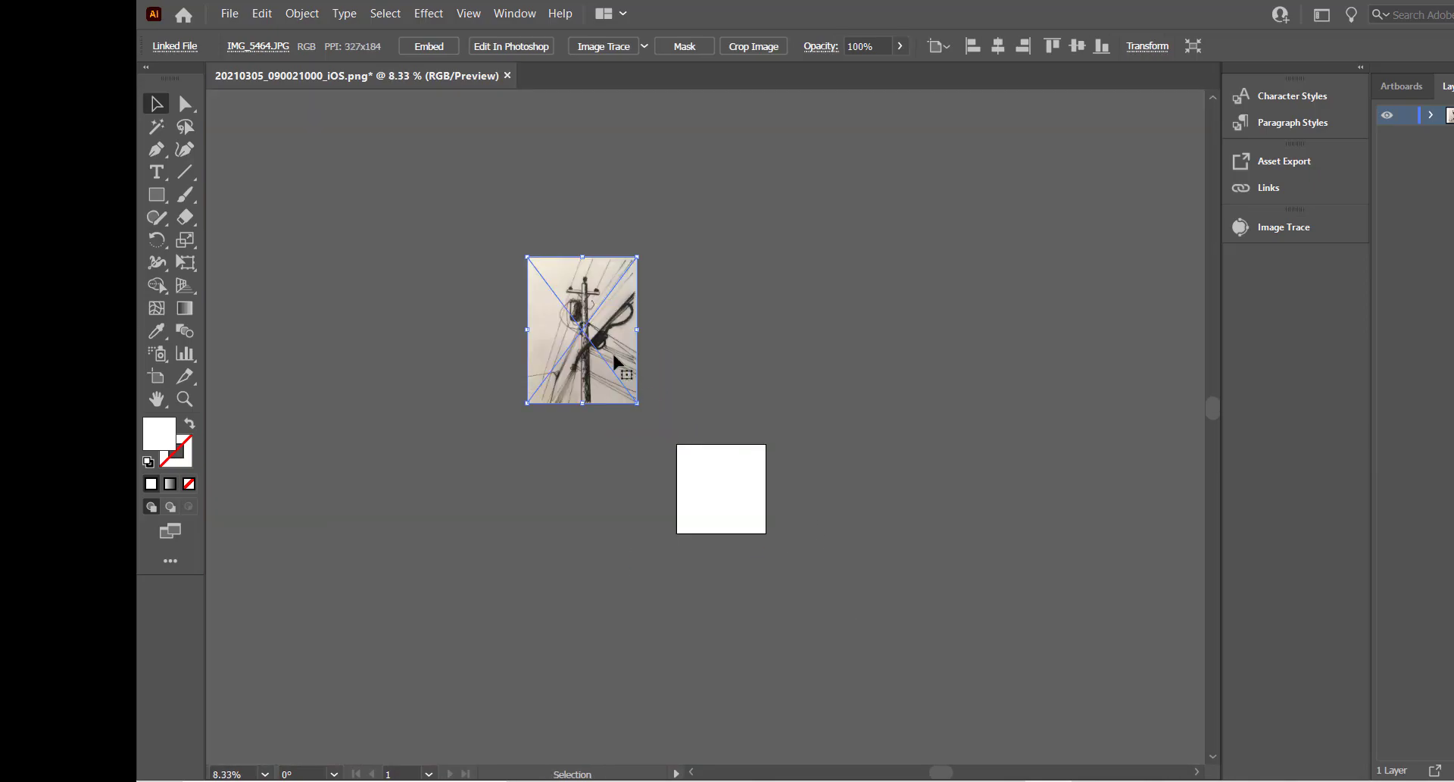
{"action": "left_click_drag", "start_coordinate": [614, 361], "coordinate": [756, 534]}
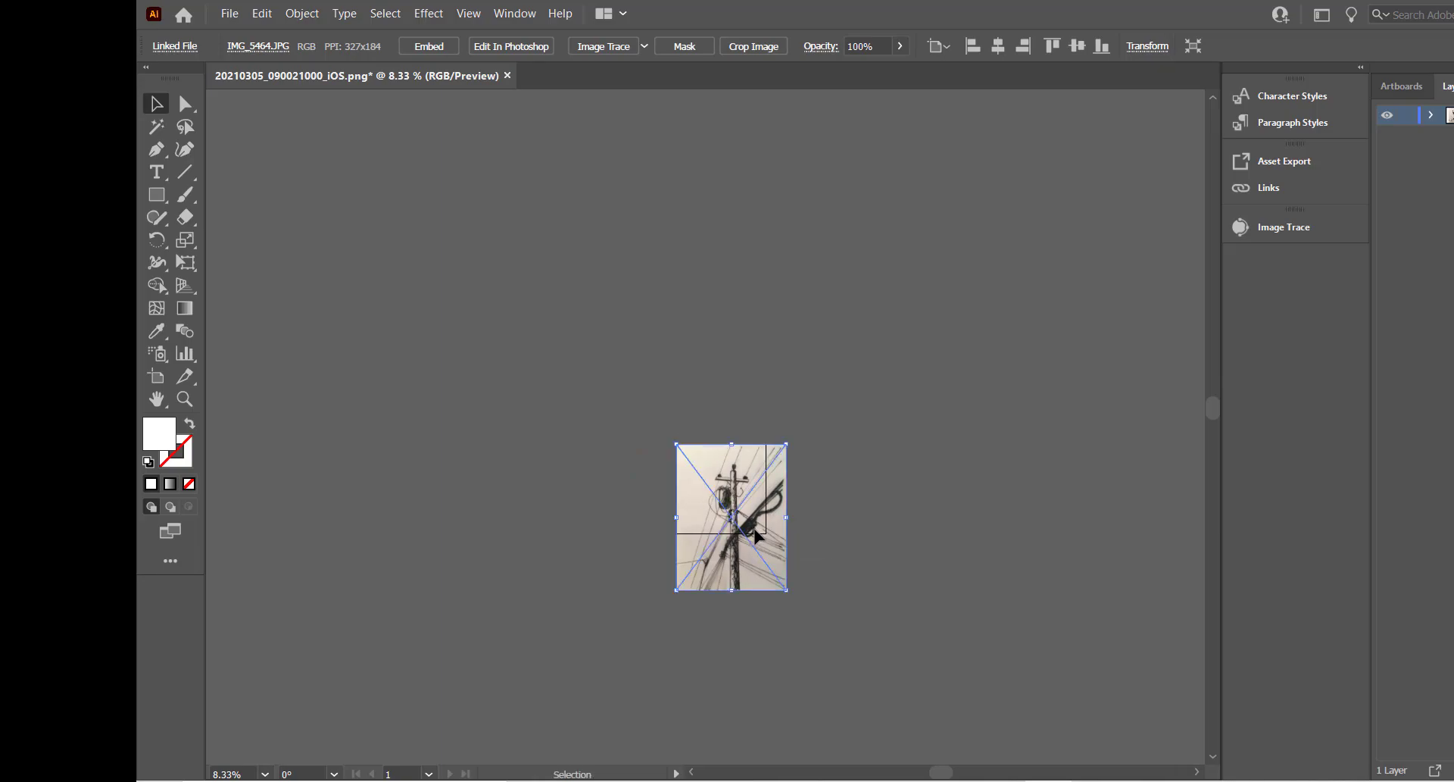
{"action": "scroll", "coordinate": [756, 534], "scroll_direction": "up", "scroll_amount": 3}
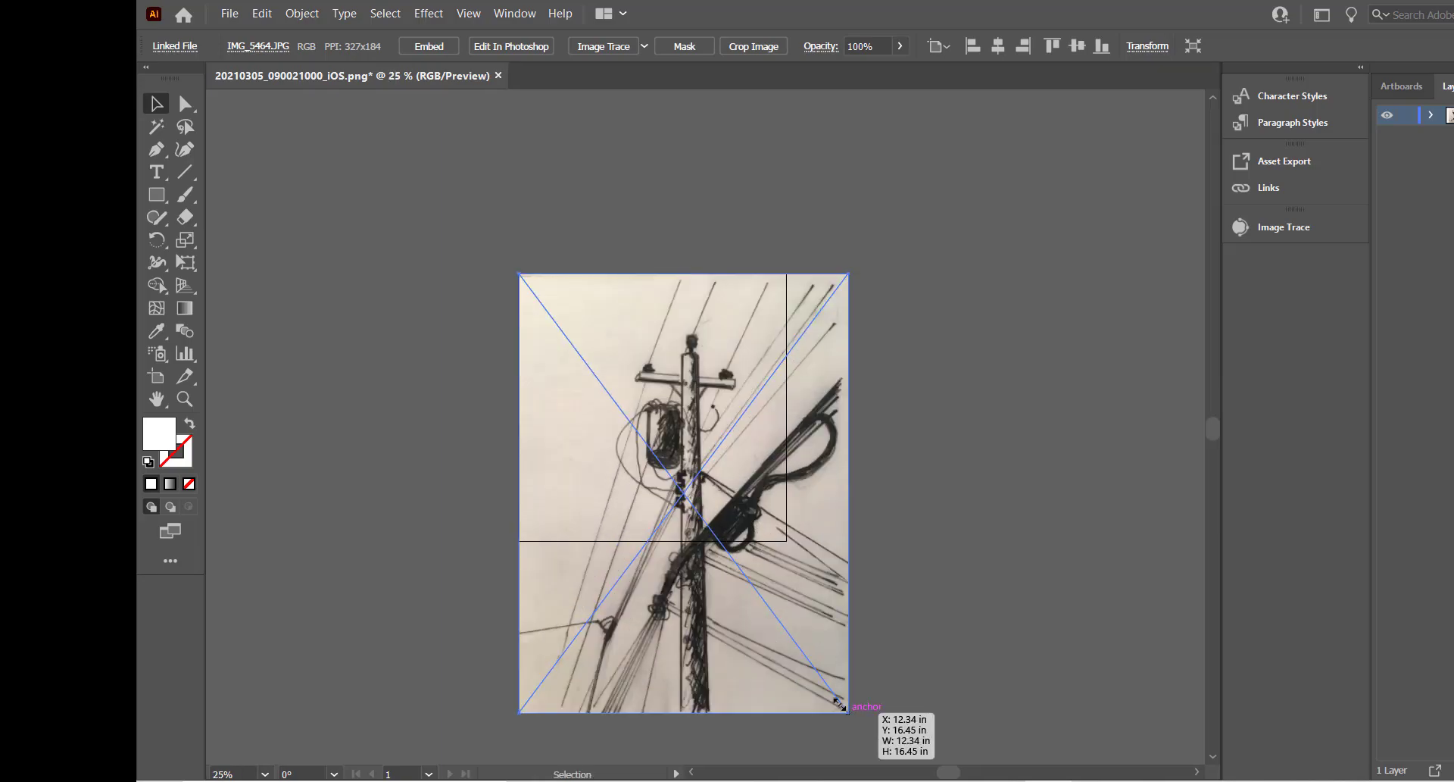
{"action": "left_click_drag", "start_coordinate": [839, 704], "coordinate": [785, 629]}
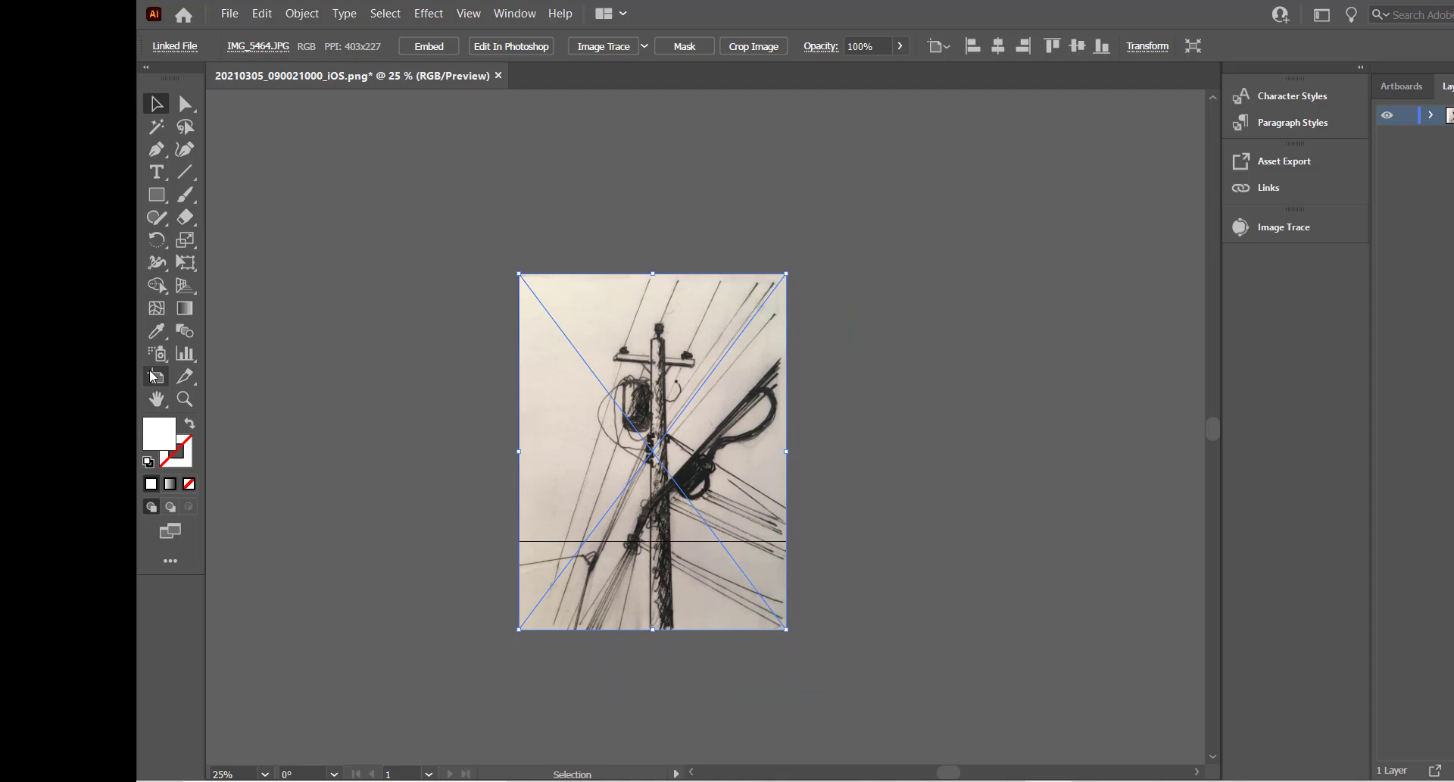
Extend the artboard's bottom edge down to the photo, making it 10 × 13.33 in.
{"action": "left_click", "coordinate": [155, 376]}
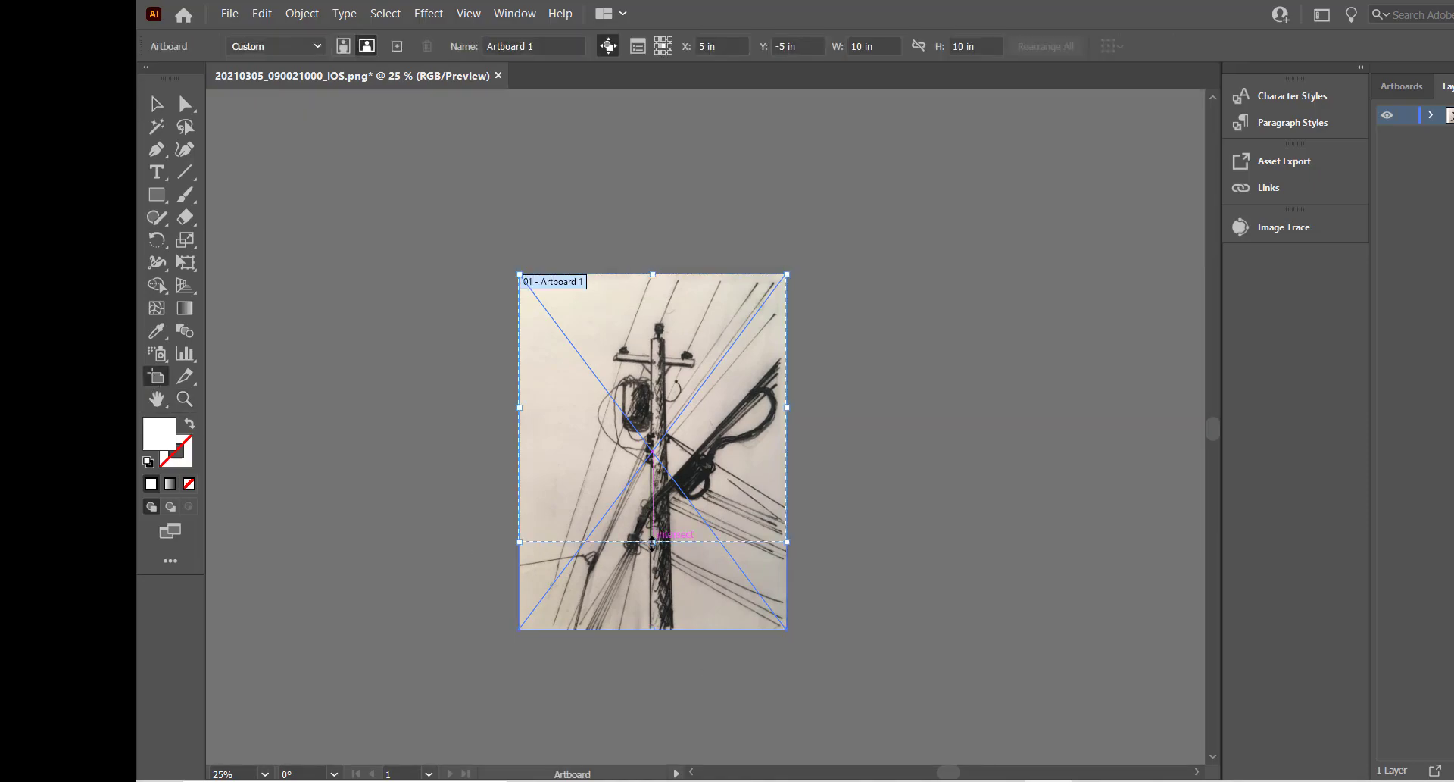
{"action": "left_click_drag", "start_coordinate": [651, 541], "coordinate": [653, 630]}
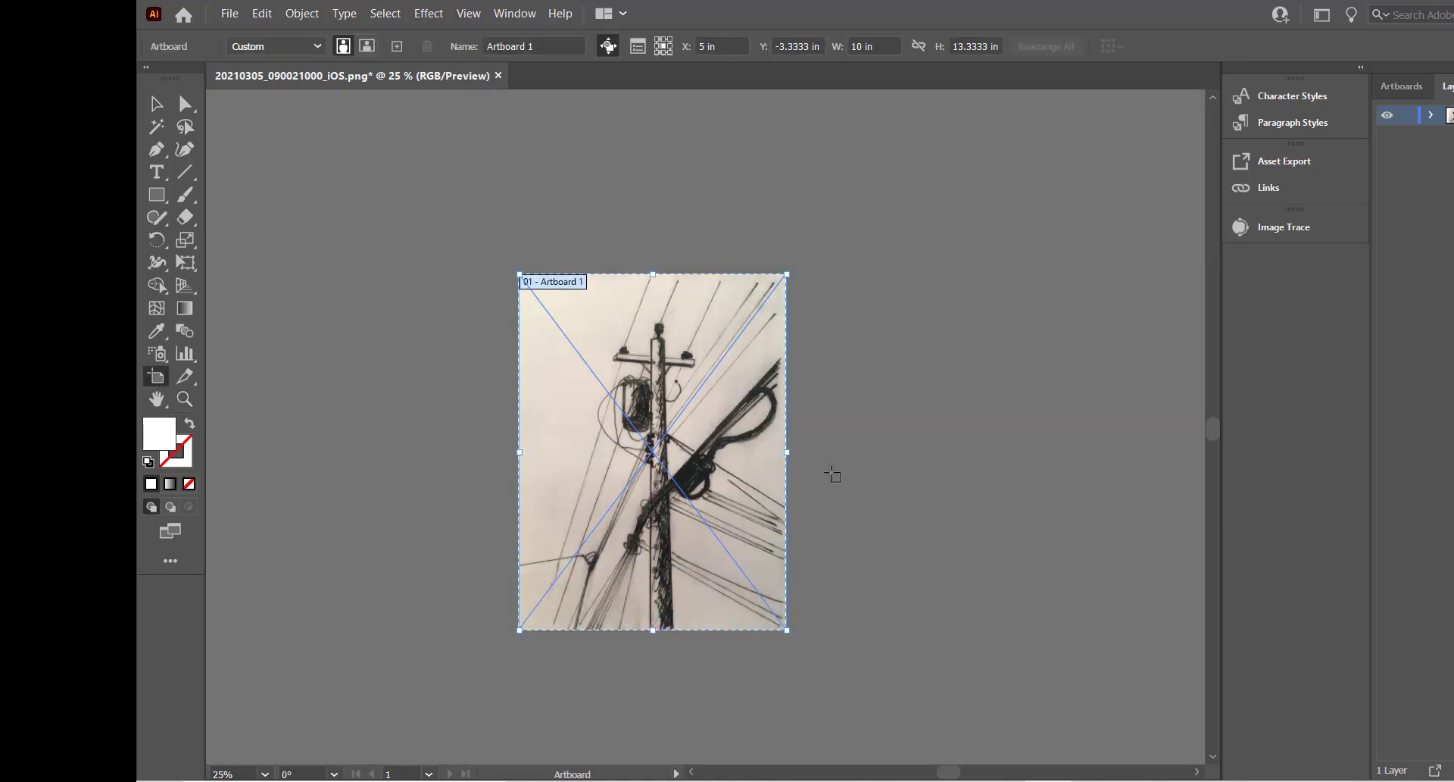
{"action": "left_click", "coordinate": [157, 103]}
{"action": "left_click", "coordinate": [369, 157]}
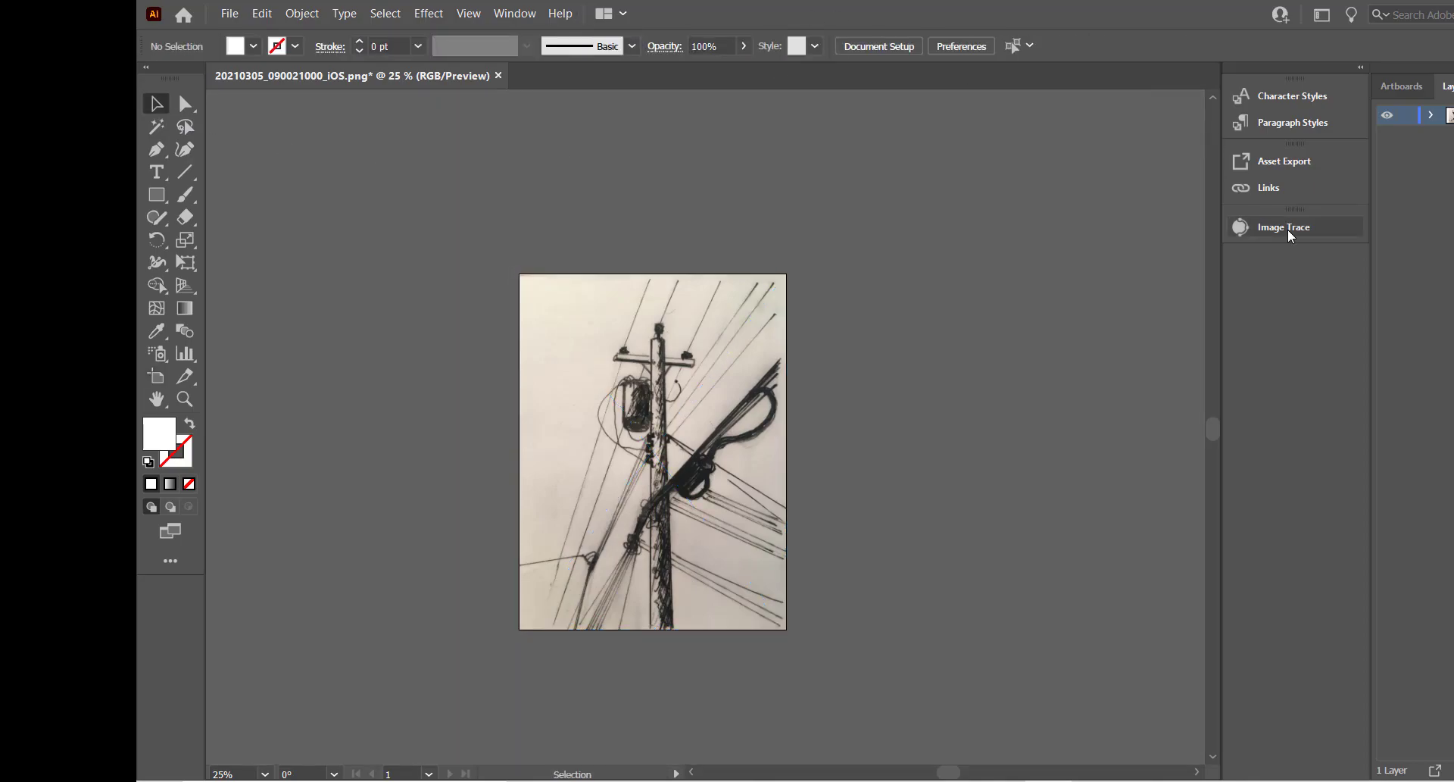
Open the Image Trace panel, raise the threshold to 155 and select the power-pole photo.
{"action": "left_click", "coordinate": [514, 14]}
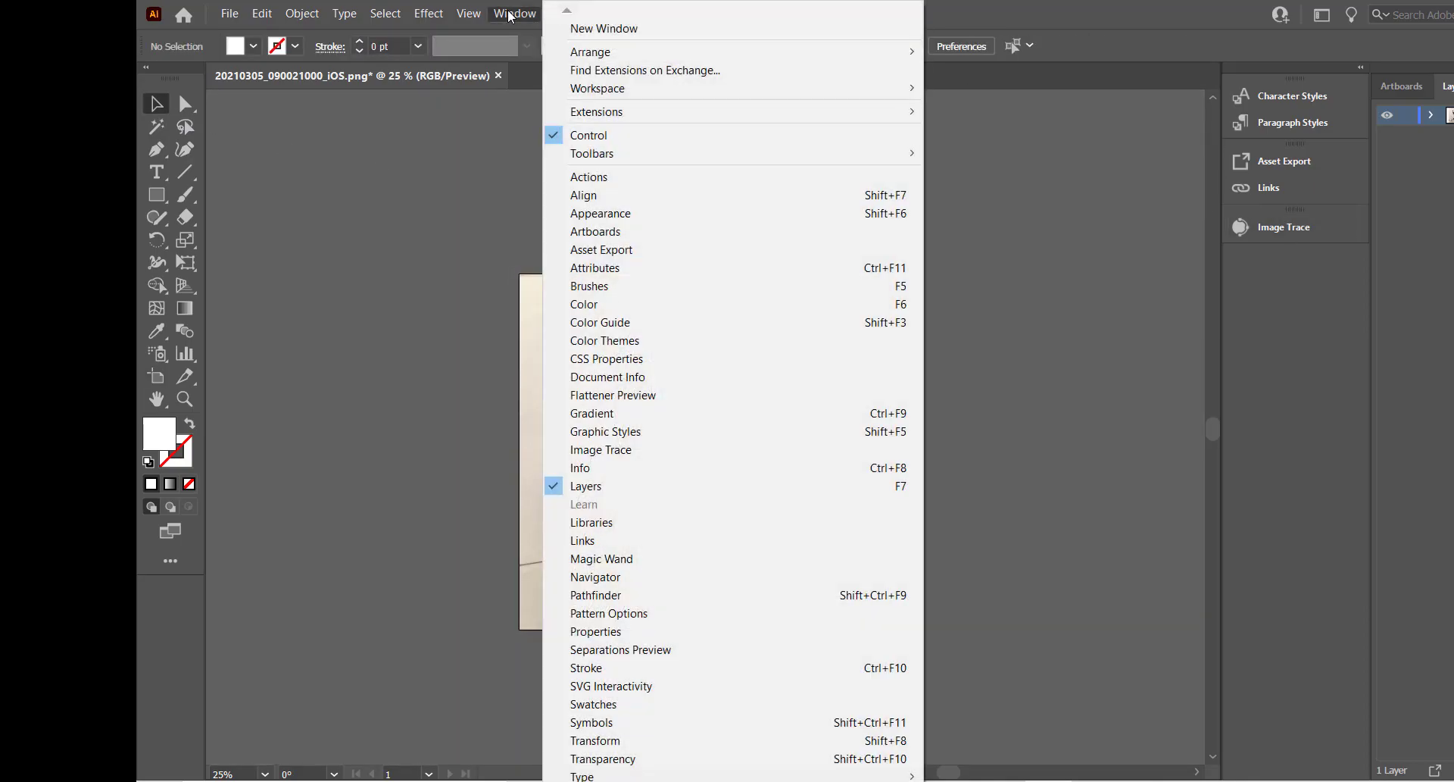
{"action": "left_click", "coordinate": [666, 449]}
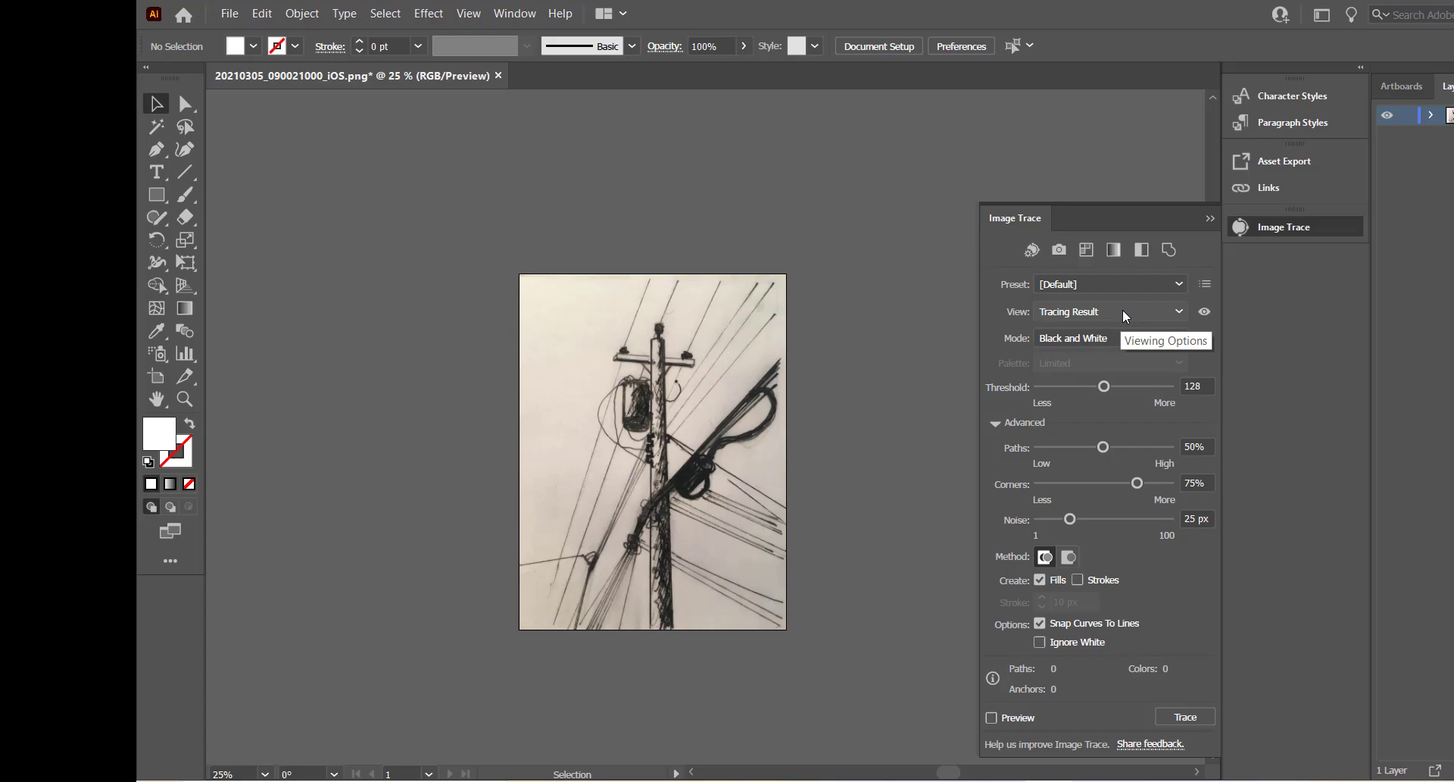
{"action": "left_click_drag", "start_coordinate": [1105, 387], "coordinate": [1120, 388]}
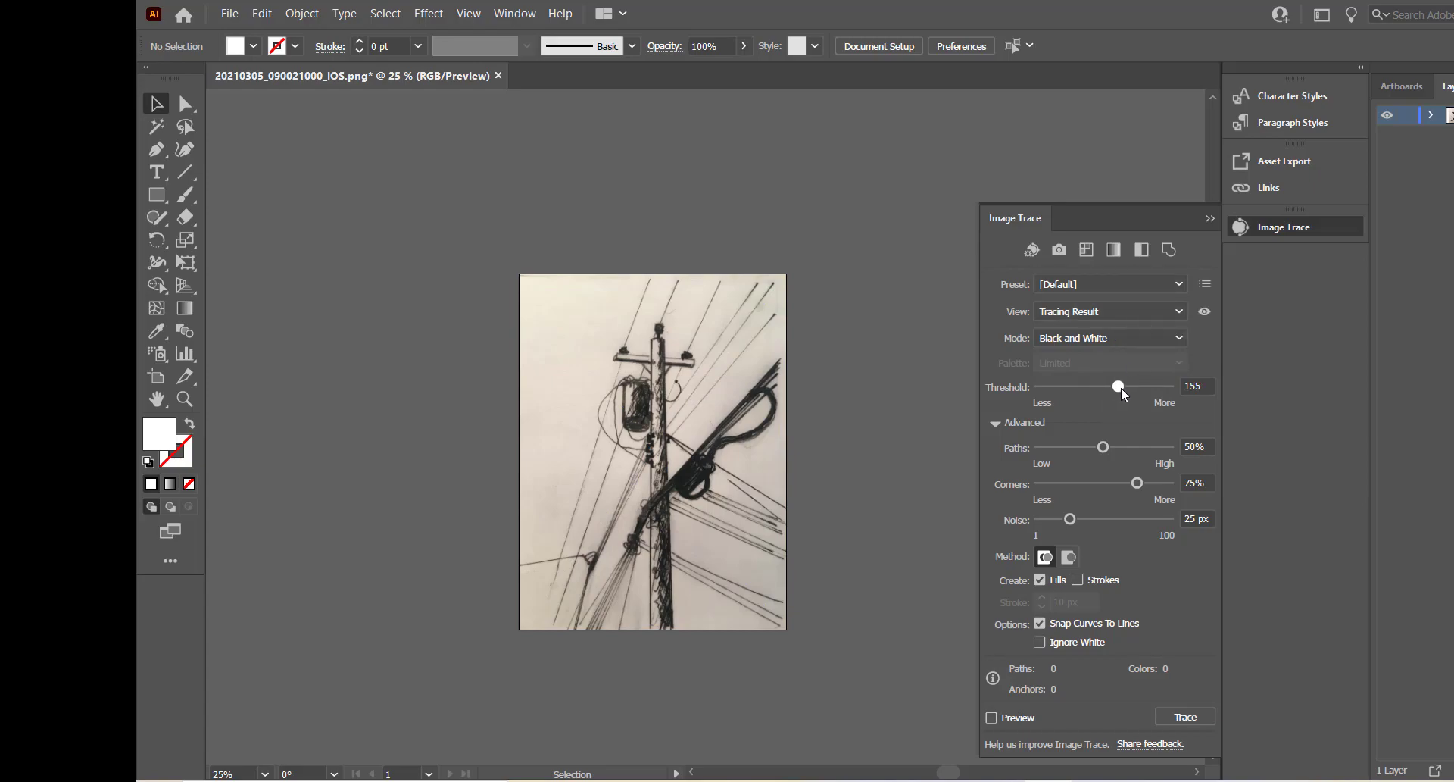
{"action": "left_click", "coordinate": [749, 557]}
Turn on the trace preview past the slow-tracing warning and set threshold to 144.
{"action": "left_click", "coordinate": [991, 717]}
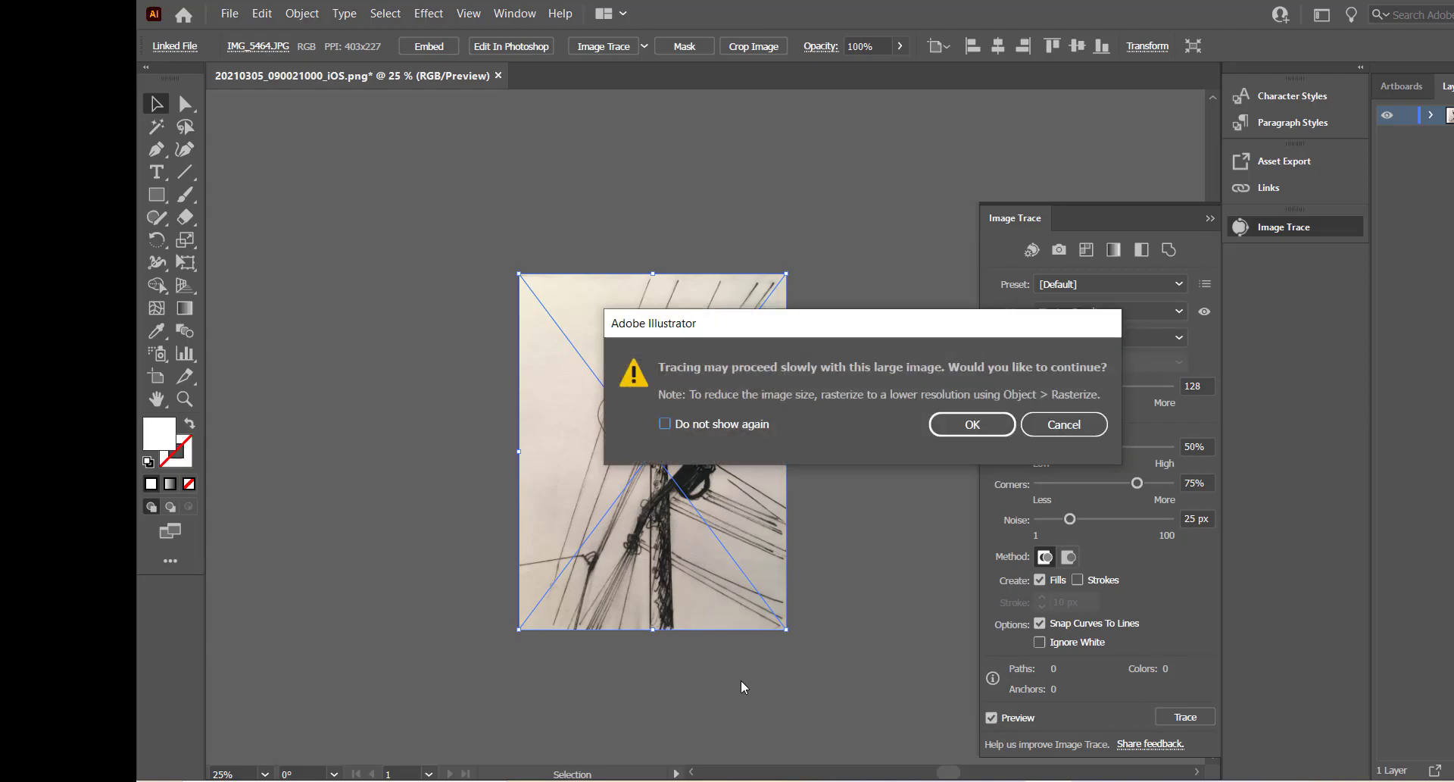
{"action": "left_click", "coordinate": [975, 422]}
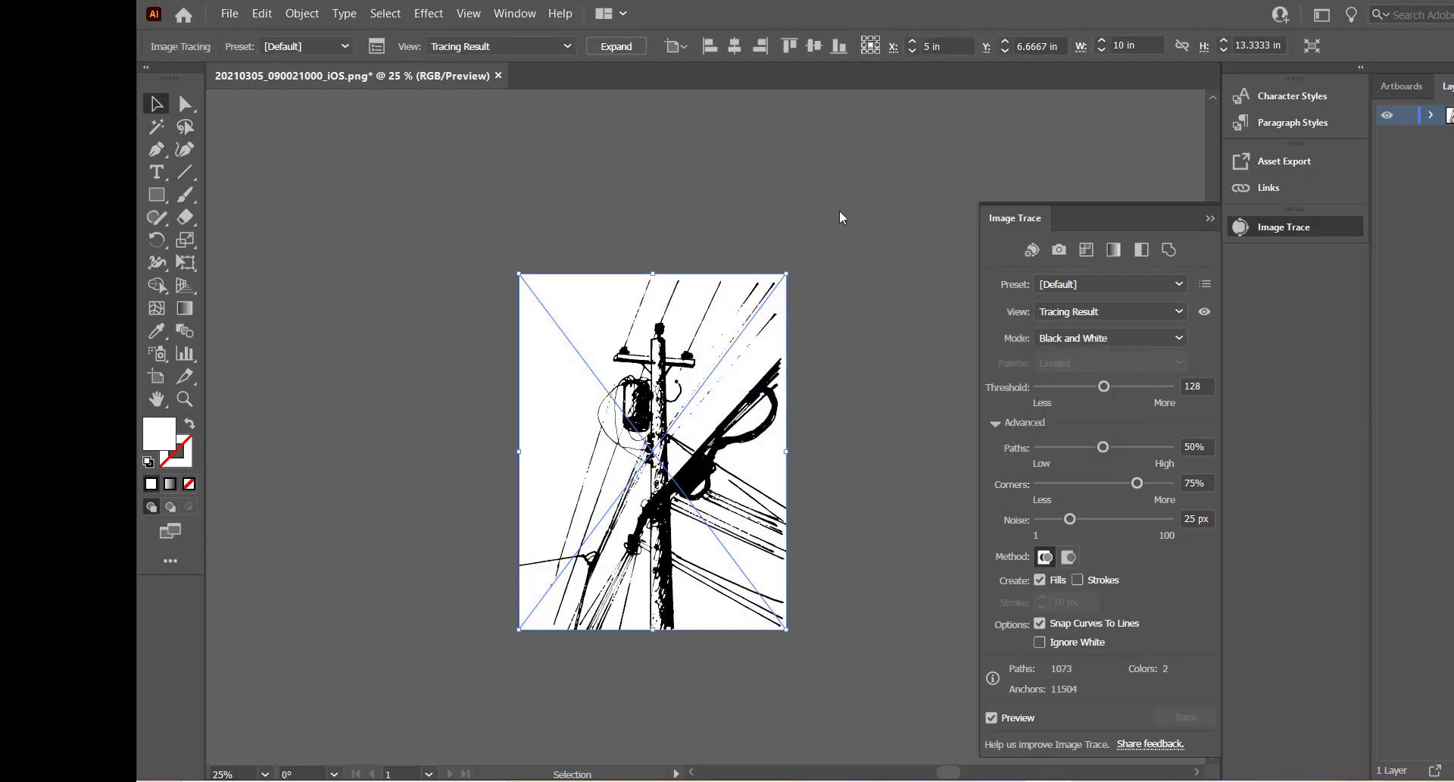
{"action": "scroll", "coordinate": [788, 350], "scroll_direction": "up", "scroll_amount": 1}
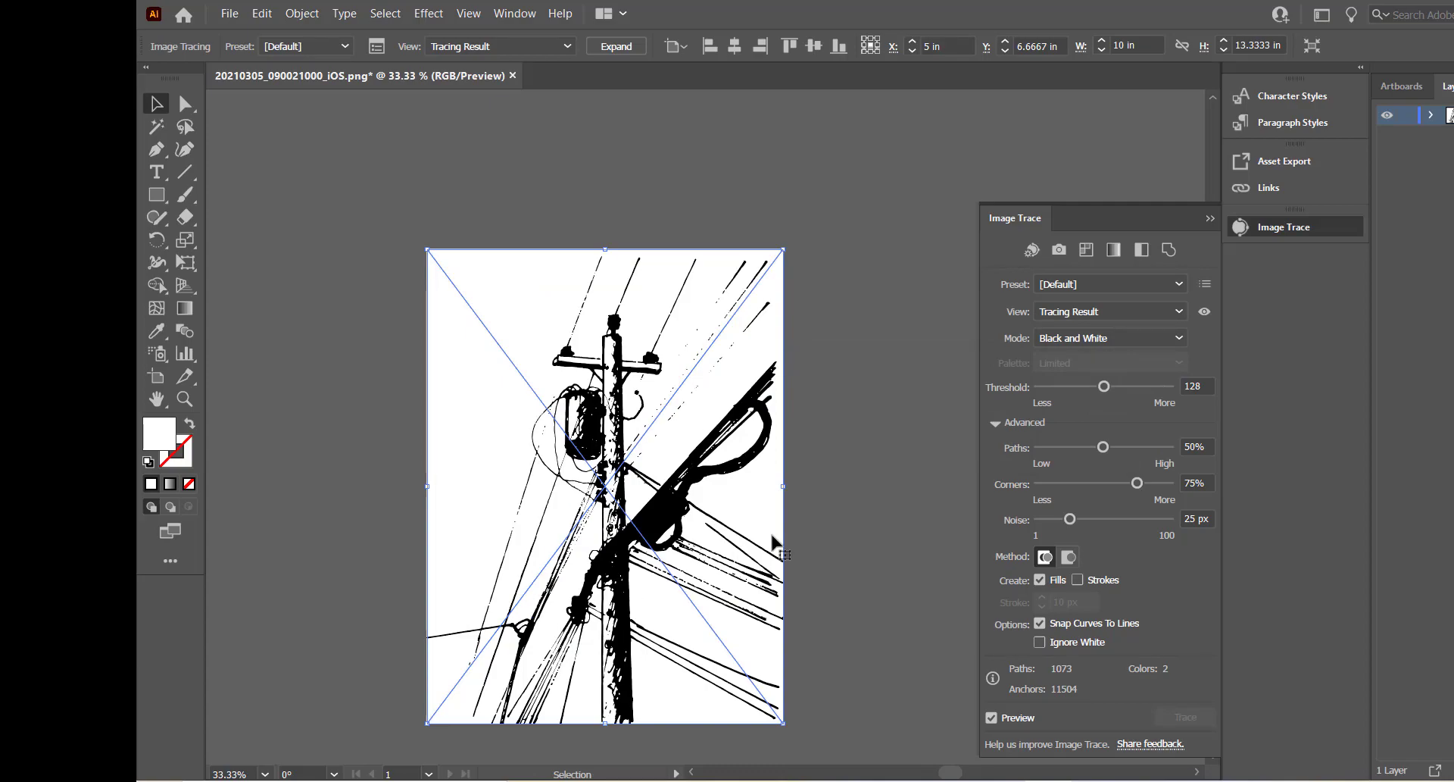
{"action": "mouse_move", "coordinate": [1105, 392]}
{"action": "left_mouse_down"}
{"action": "mouse_move", "coordinate": [1159, 391]}
{"action": "mouse_move", "coordinate": [1057, 392]}
{"action": "mouse_move", "coordinate": [1143, 393]}
{"action": "mouse_move", "coordinate": [1120, 387]}
{"action": "left_mouse_up"}
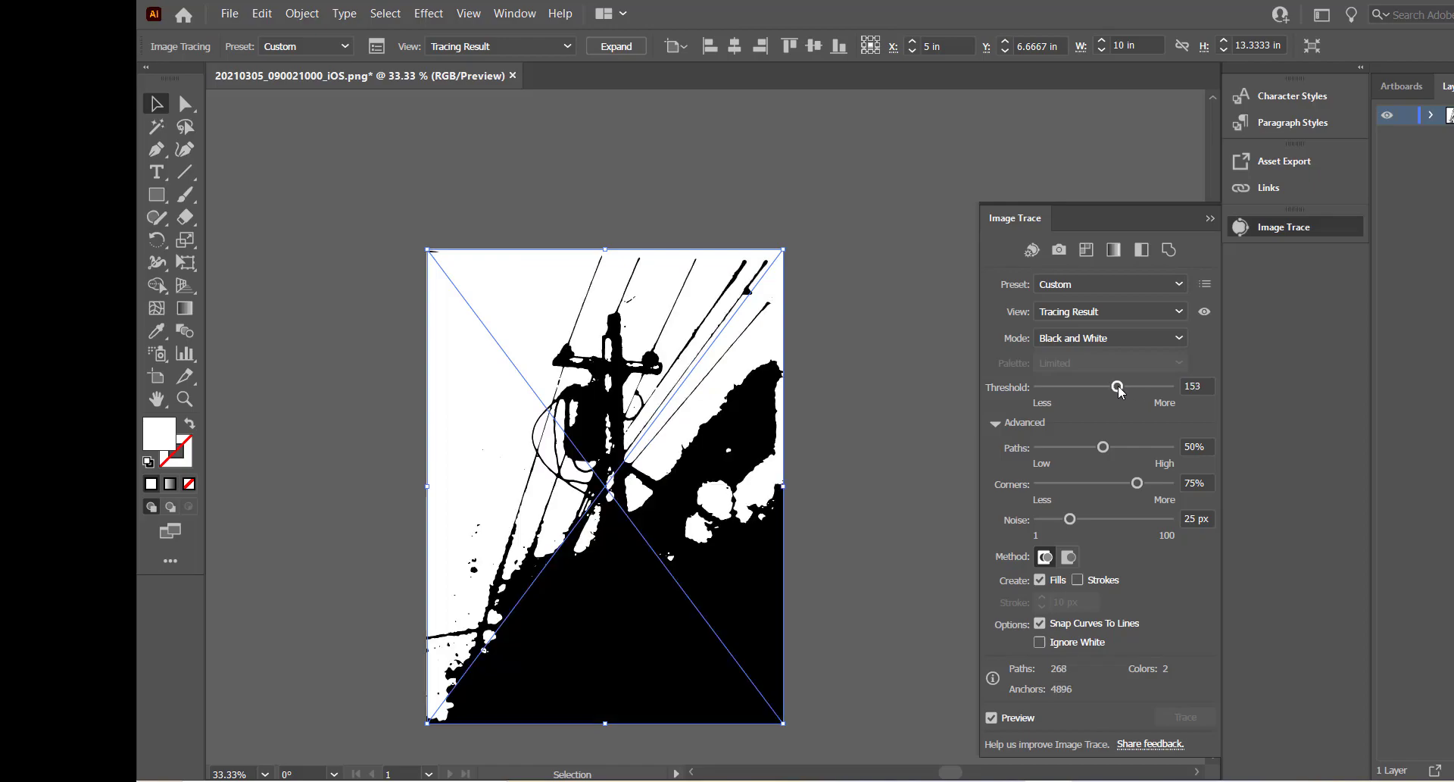
{"action": "left_click_drag", "start_coordinate": [1120, 392], "coordinate": [1116, 391]}
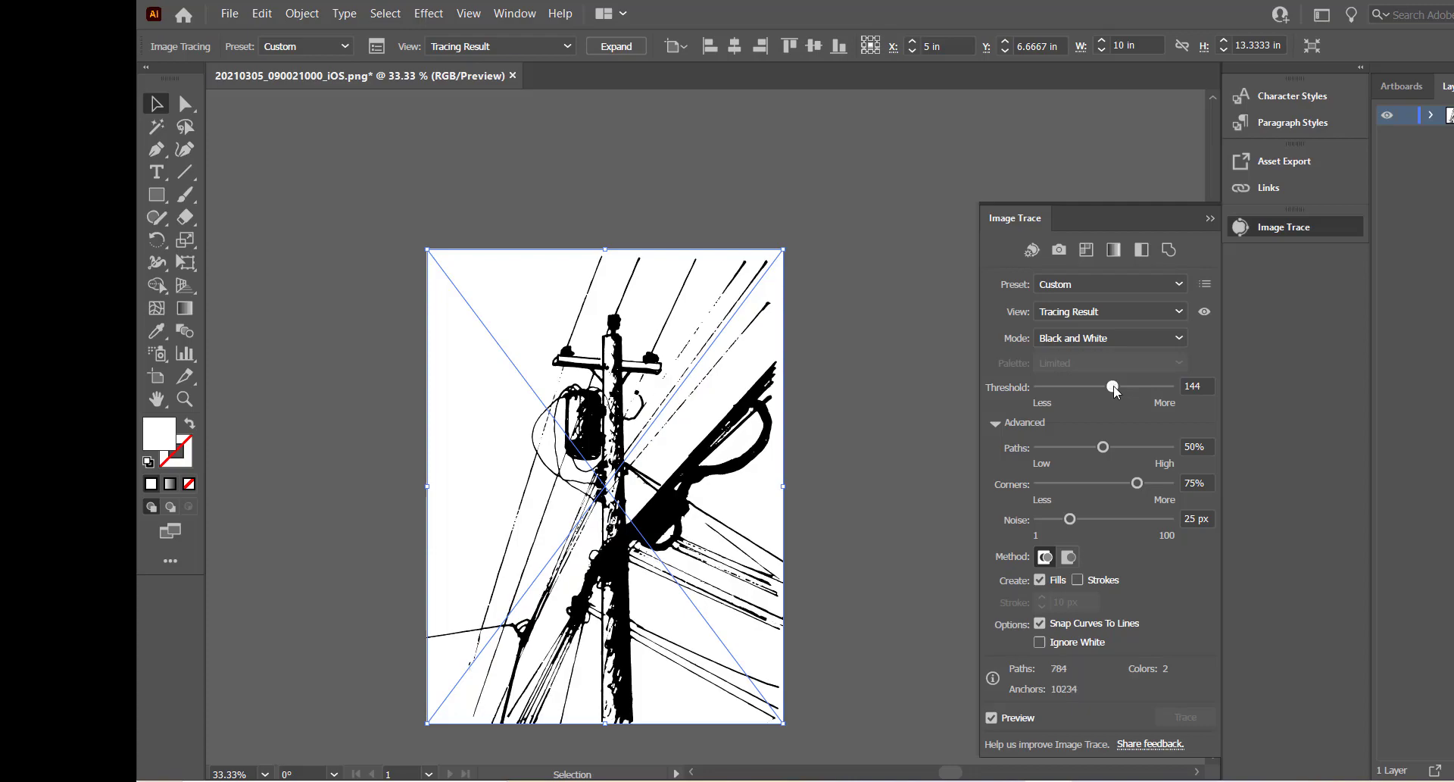
Set Paths to 88%, adjust Noise and toggle Ignore White for crisper wires.
{"action": "left_click_drag", "start_coordinate": [1103, 447], "coordinate": [1126, 447]}
{"action": "left_click_drag", "start_coordinate": [1158, 446], "coordinate": [1052, 450]}
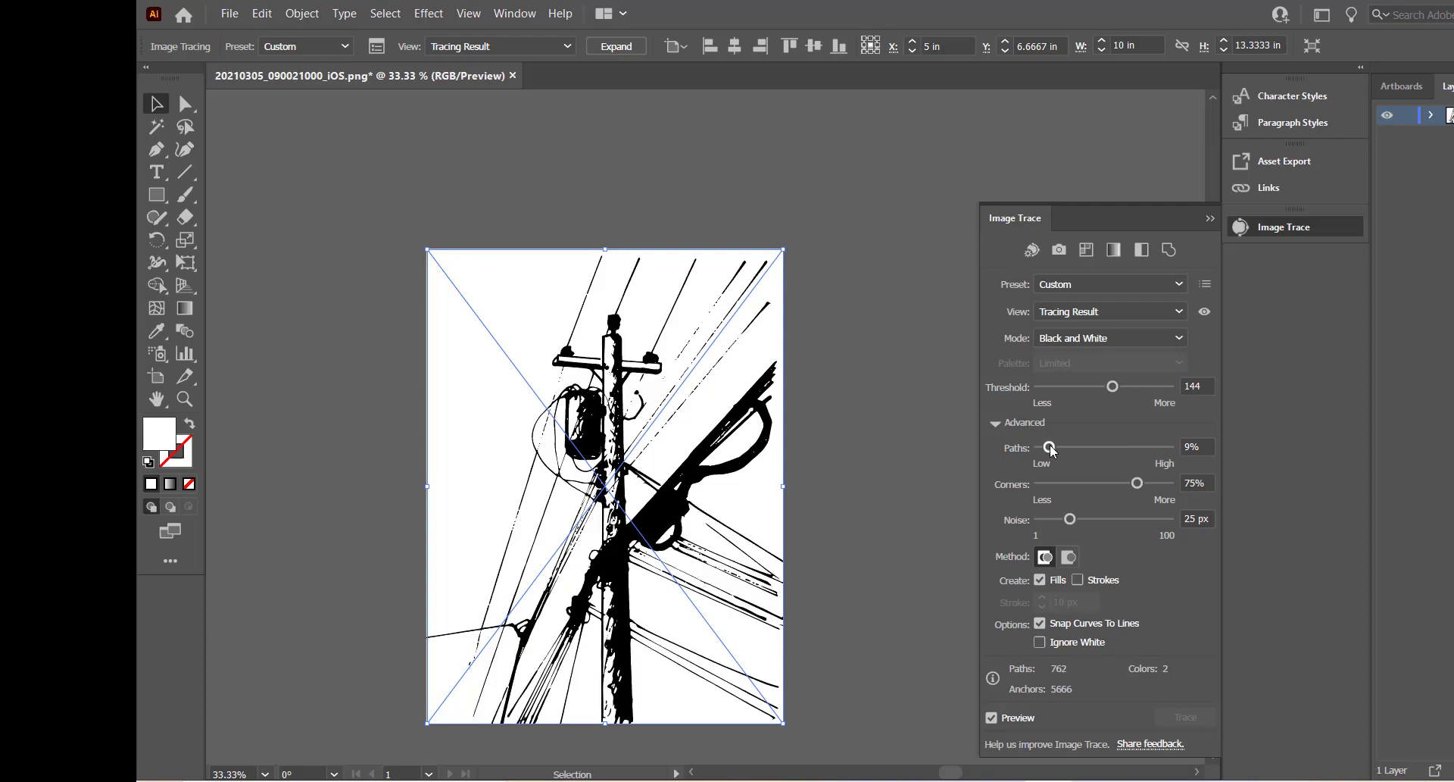
{"action": "left_click_drag", "start_coordinate": [1051, 448], "coordinate": [1155, 450]}
{"action": "mouse_move", "coordinate": [1070, 519]}
{"action": "left_mouse_down"}
{"action": "mouse_move", "coordinate": [1134, 519]}
{"action": "mouse_move", "coordinate": [1069, 520]}
{"action": "left_mouse_up"}
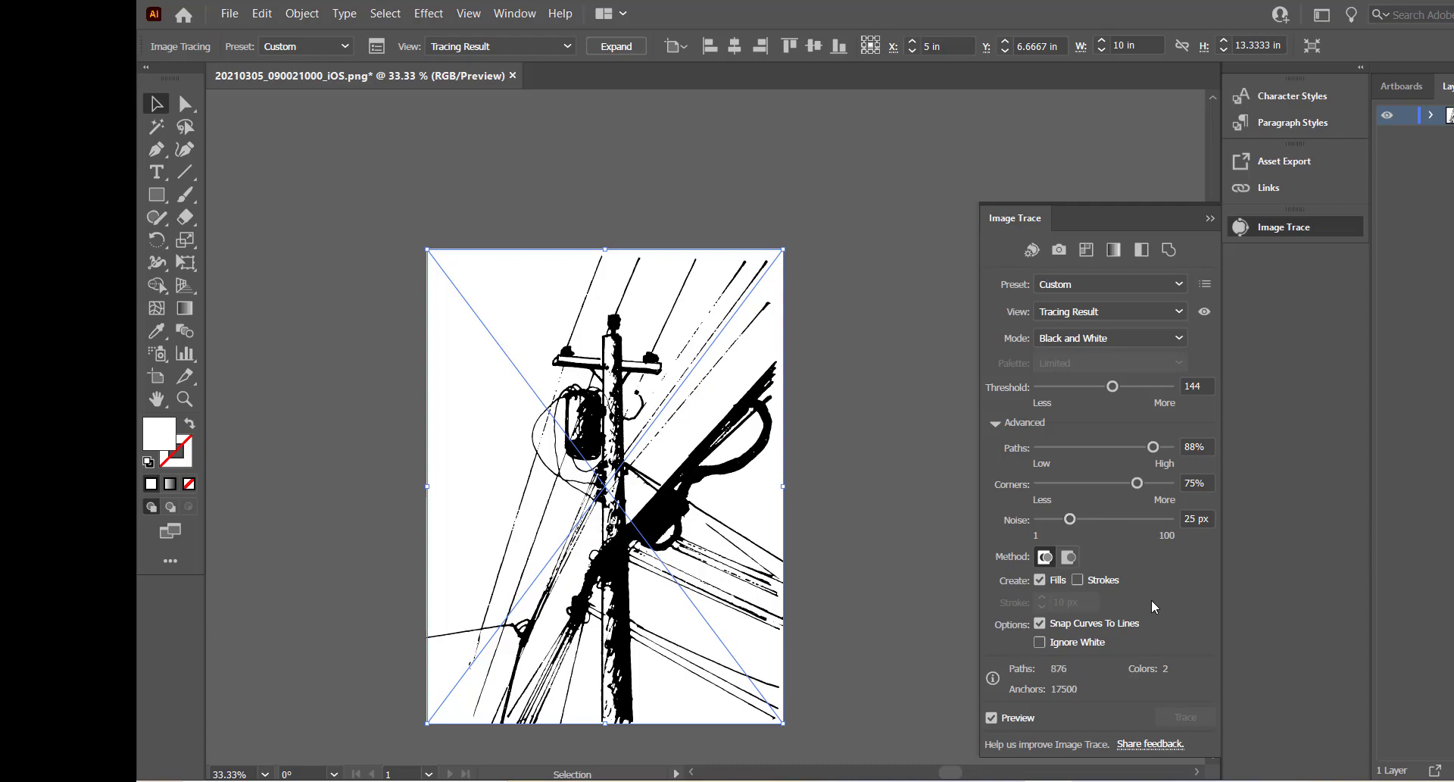
{"action": "left_click", "coordinate": [1040, 643]}
Export the power-line trace as web JPEG 'powerline' at 50% preview, then select the trace.
{"action": "left_click", "coordinate": [892, 617]}
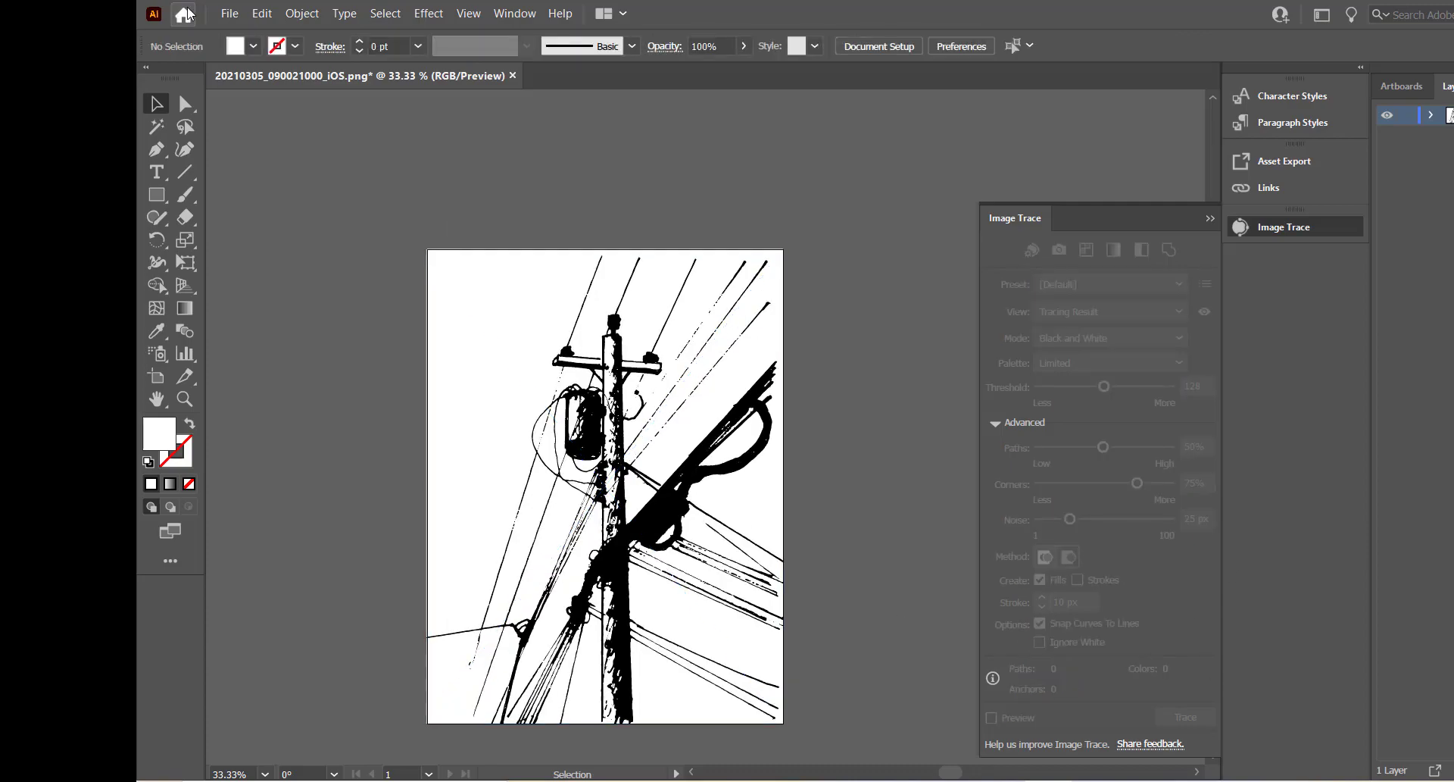
{"action": "left_click", "coordinate": [229, 13]}
{"action": "left_click", "coordinate": [579, 373]}
{"action": "left_click", "coordinate": [264, 690]}
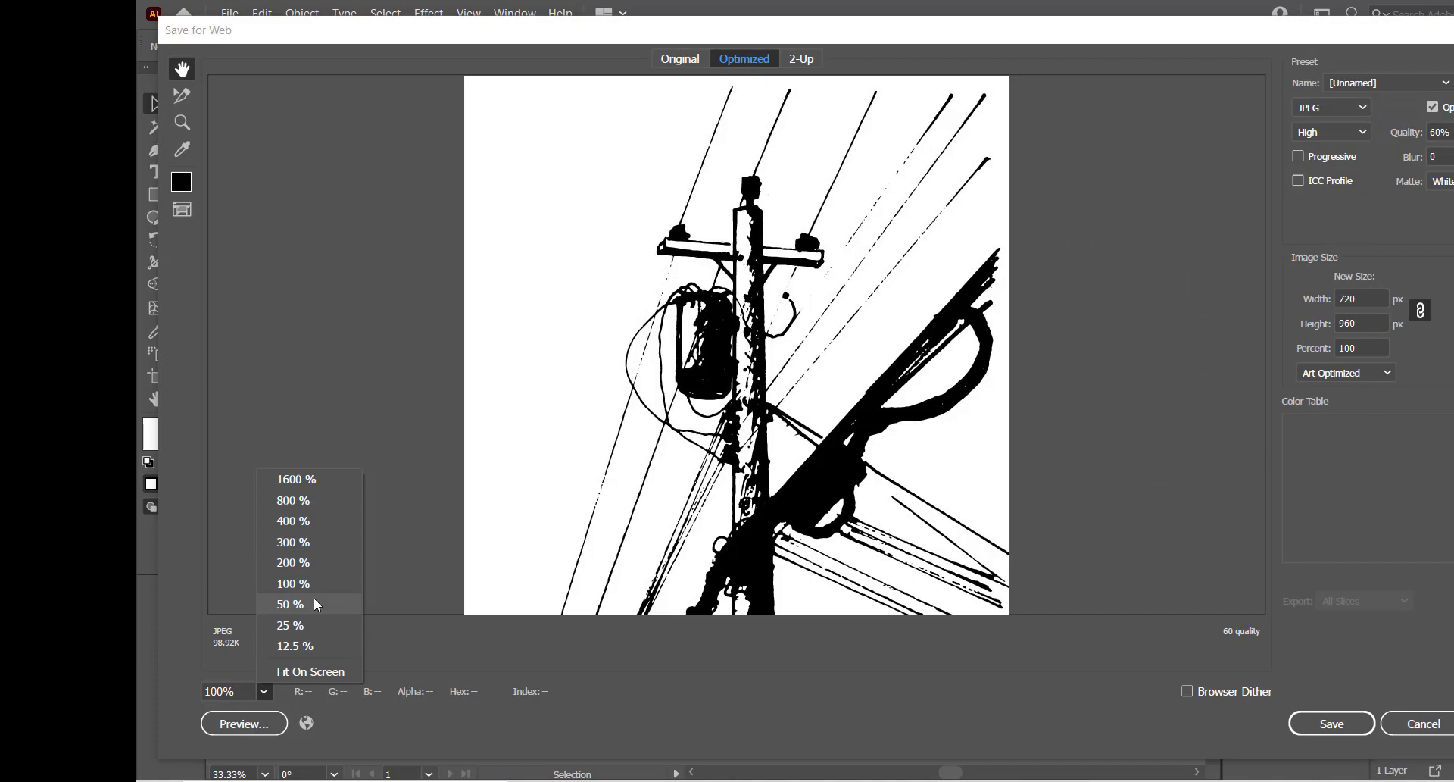
{"action": "left_click", "coordinate": [310, 604]}
{"action": "left_click", "coordinate": [1331, 723]}
{"action": "left_click", "coordinate": [894, 199]}
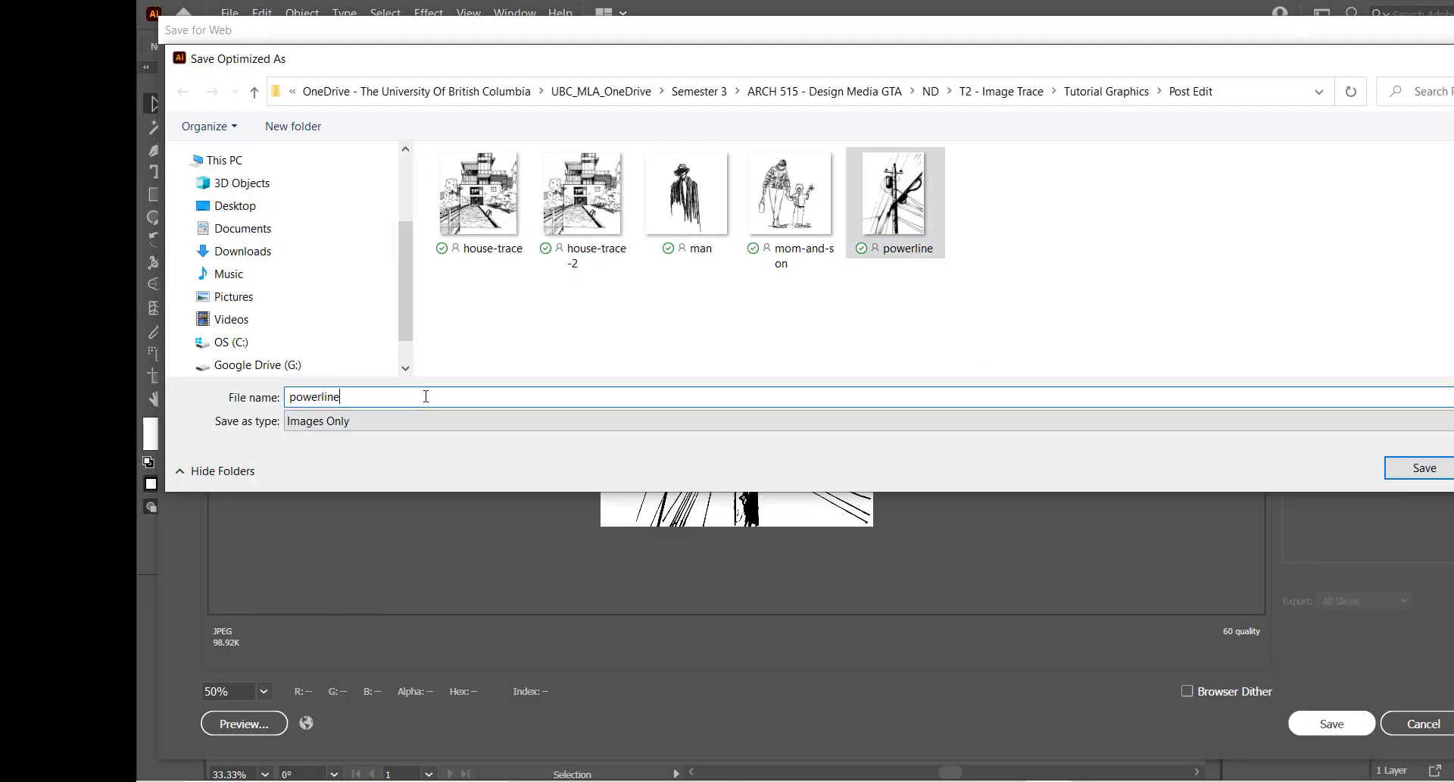
{"action": "key", "text": "Return"}
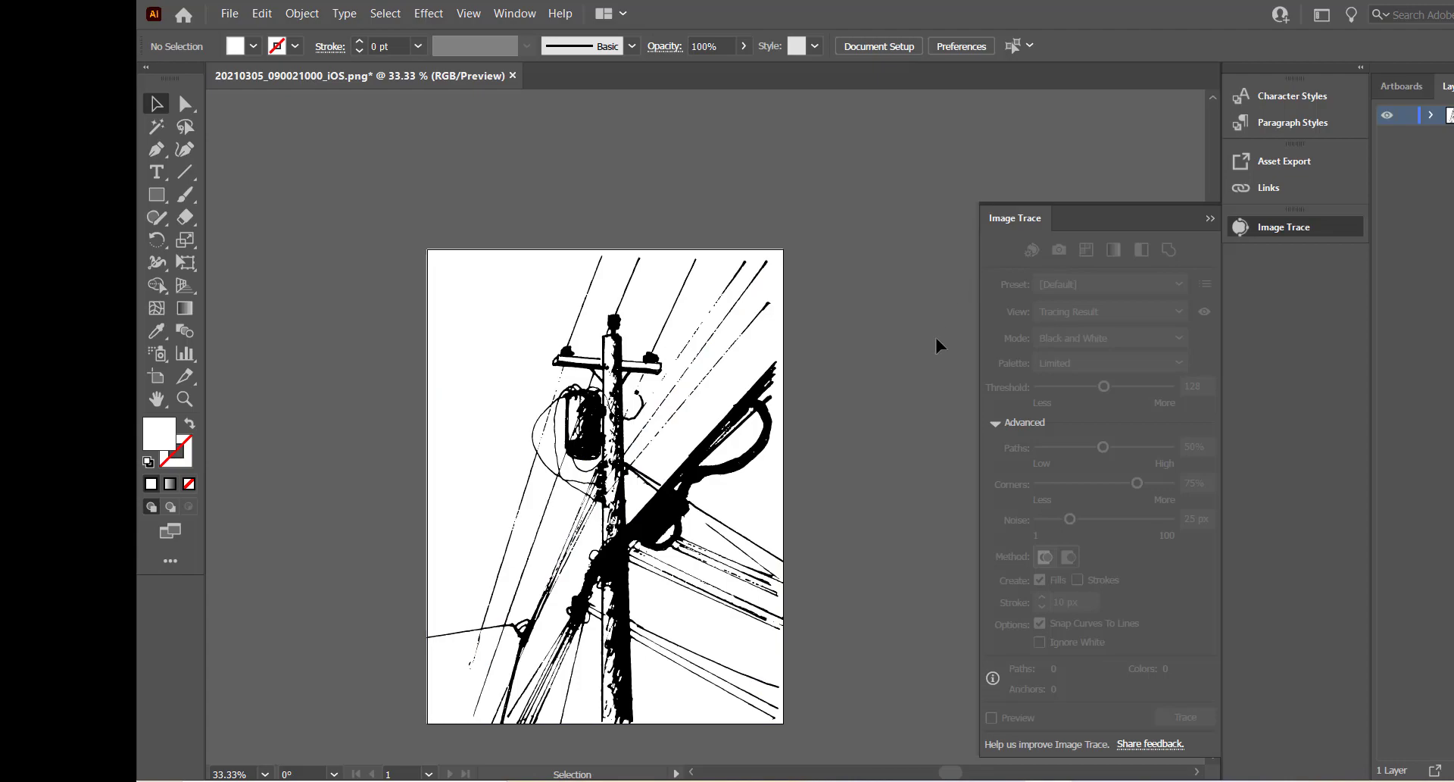
{"action": "left_click", "coordinate": [729, 515]}
Delete the power-line trace and place the FutureCity_Play park photo, scaled over the artboard's top.
{"action": "key", "text": "Delete"}
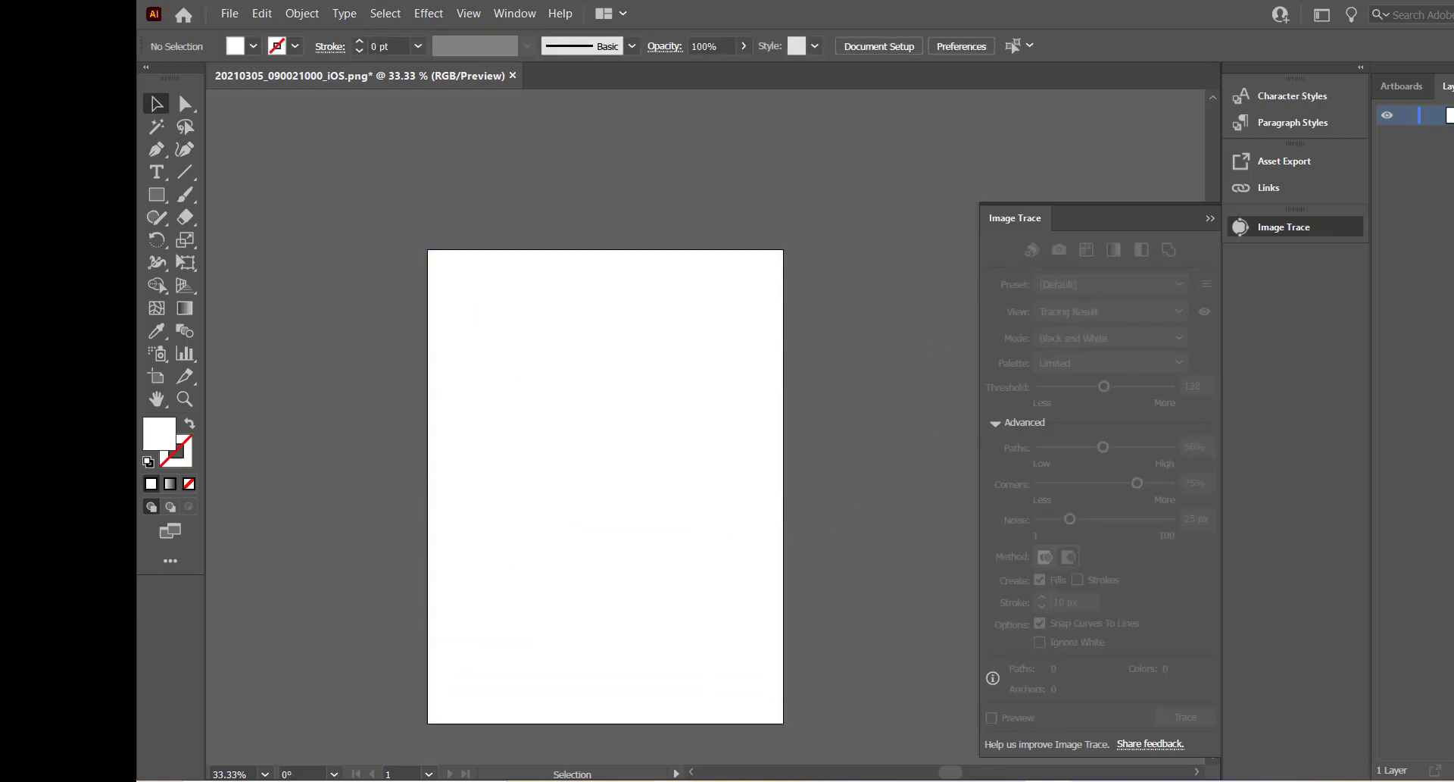
{"action": "key", "text": "alt+Tab"}
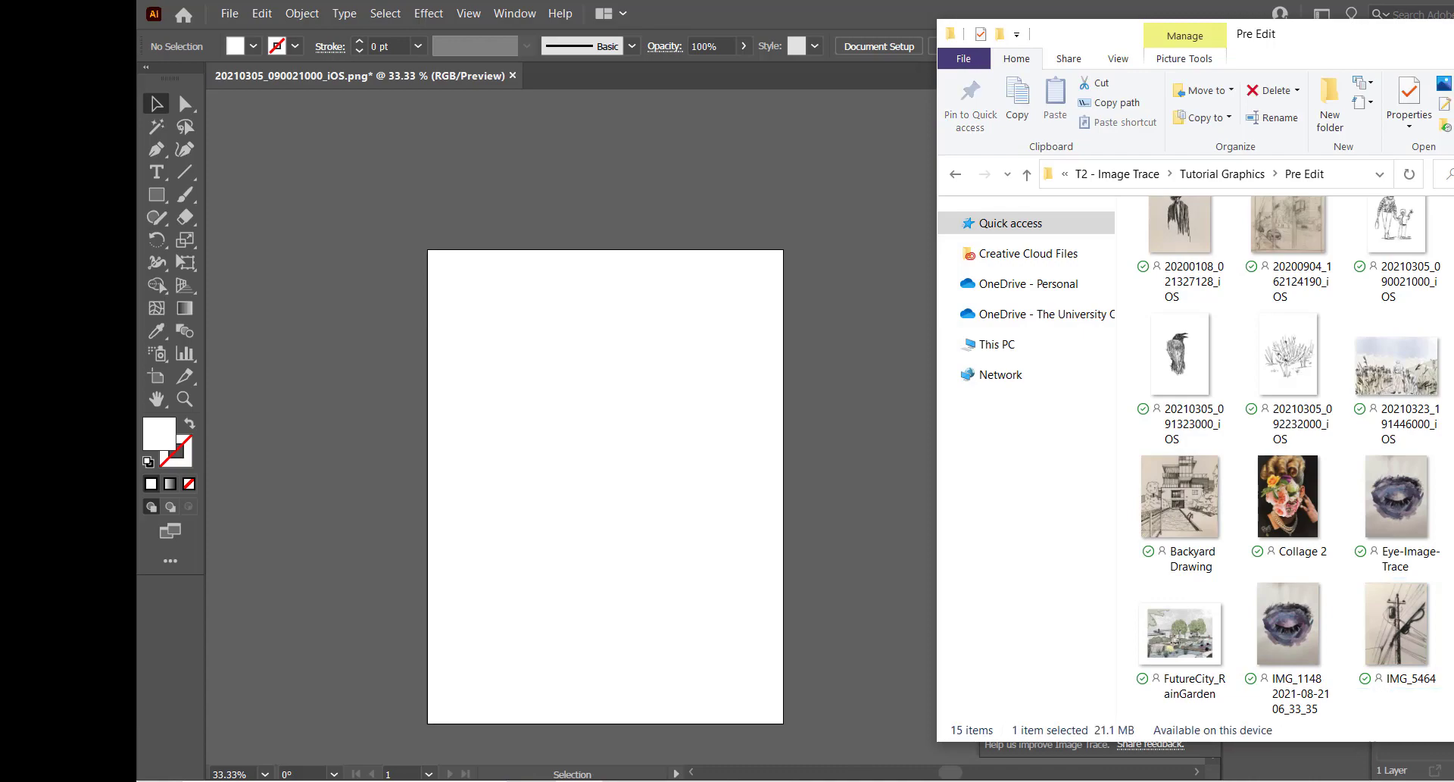
{"action": "left_click_drag", "start_coordinate": [1417, 559], "coordinate": [814, 293]}
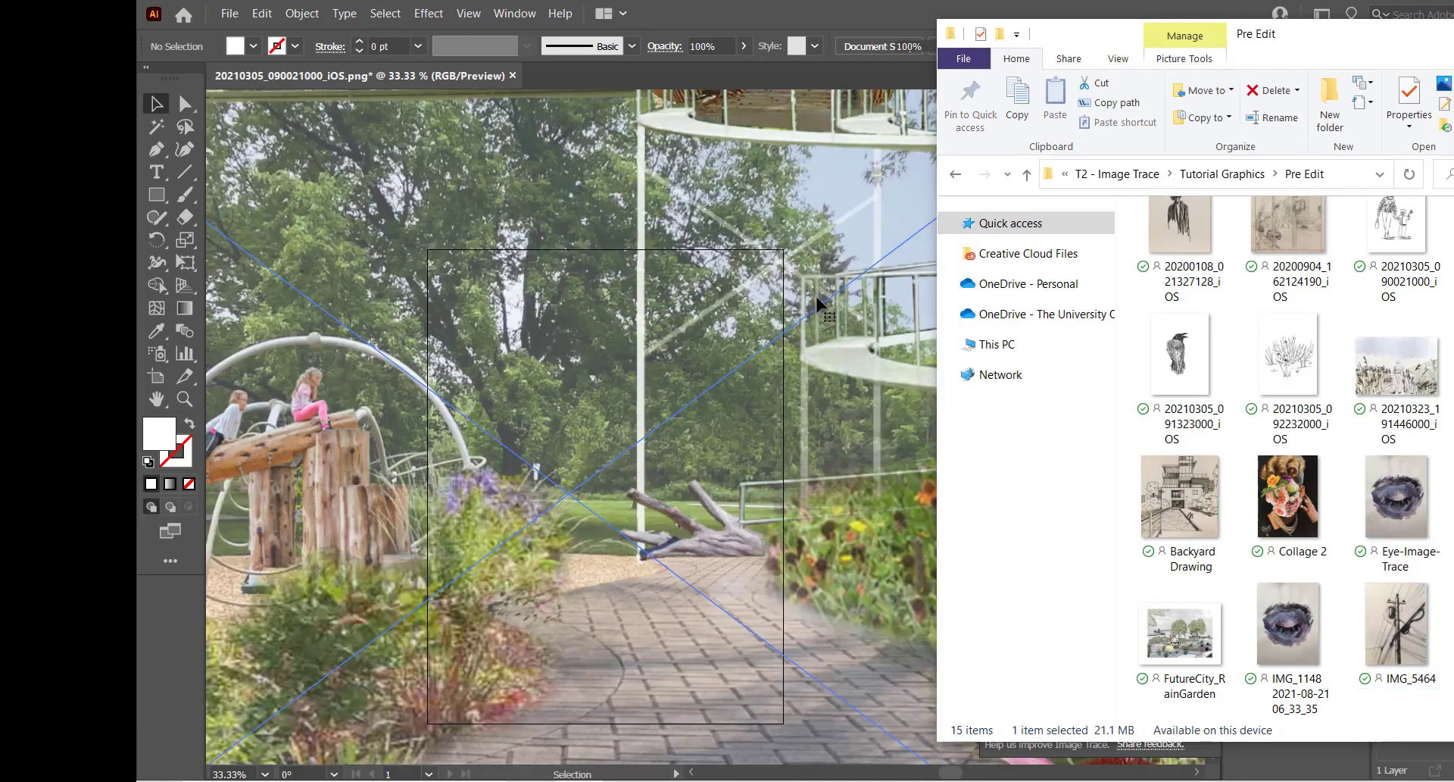
{"action": "scroll", "coordinate": [777, 523], "scroll_direction": "down", "scroll_amount": 6}
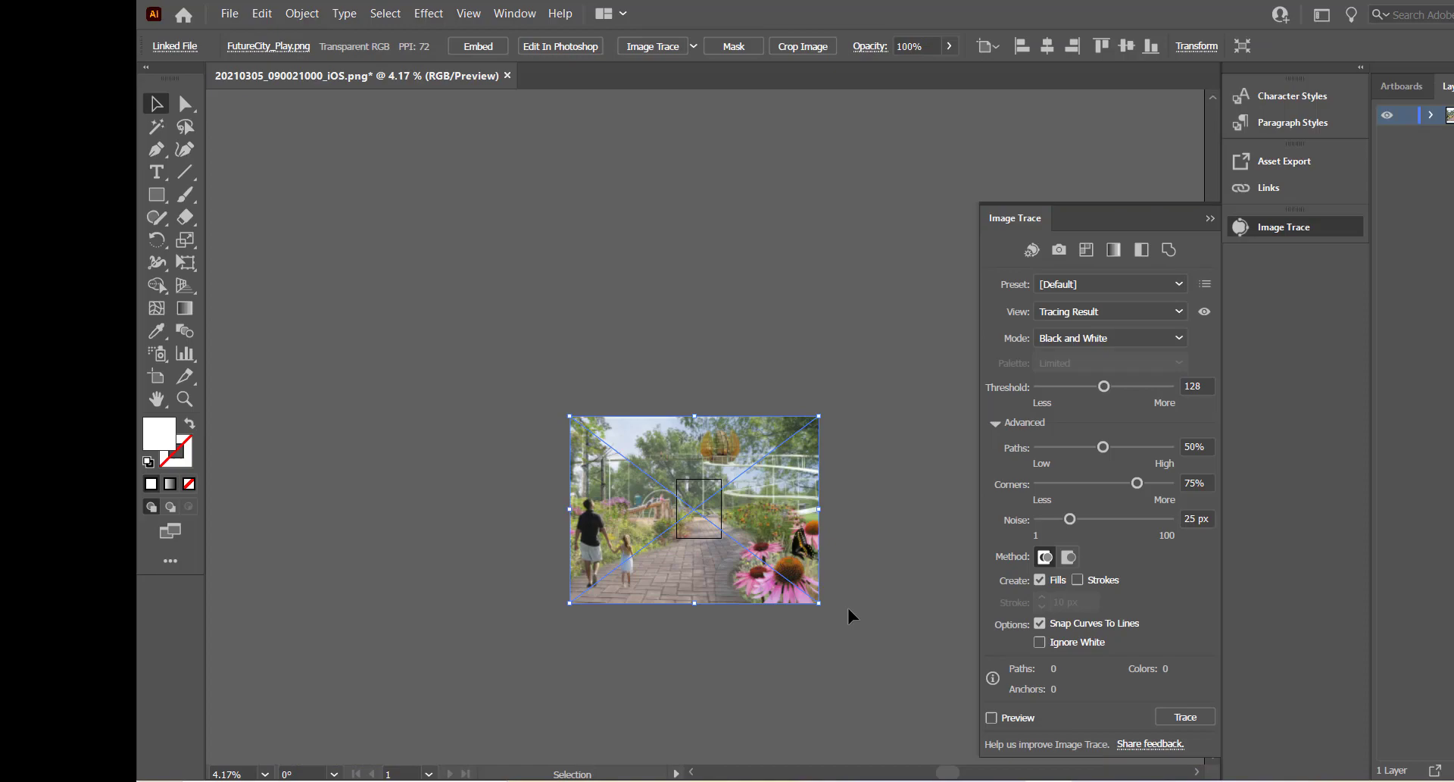
{"action": "scroll", "coordinate": [848, 609], "scroll_direction": "up", "scroll_amount": 2}
{"action": "left_click_drag", "start_coordinate": [791, 596], "coordinate": [412, 319]}
{"action": "left_click_drag", "start_coordinate": [346, 252], "coordinate": [560, 381]}
{"action": "scroll", "coordinate": [573, 393], "scroll_direction": "up", "scroll_amount": 1}
Resize the artboard so its right and bottom edges match the park photo.
{"action": "left_click", "coordinate": [157, 376]}
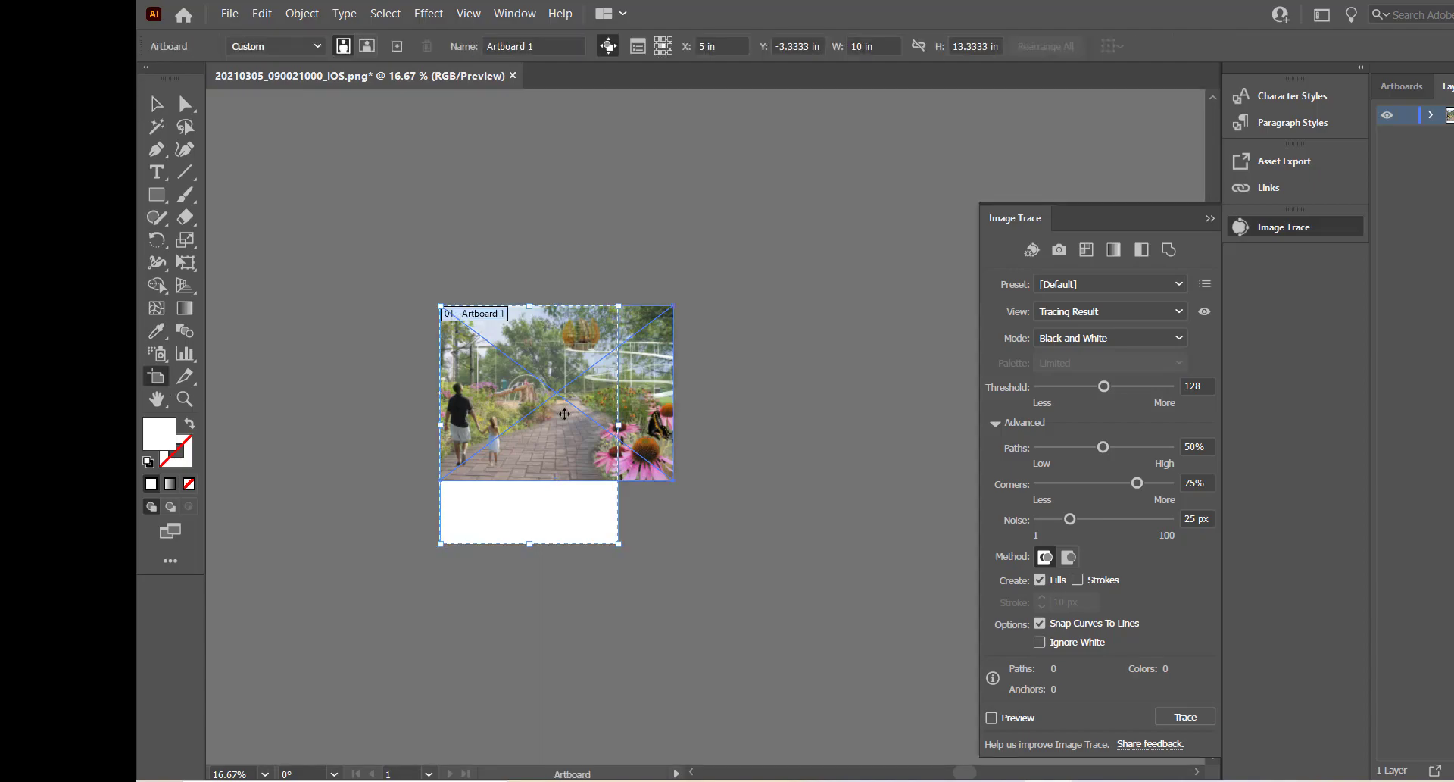
{"action": "left_click_drag", "start_coordinate": [619, 428], "coordinate": [674, 429]}
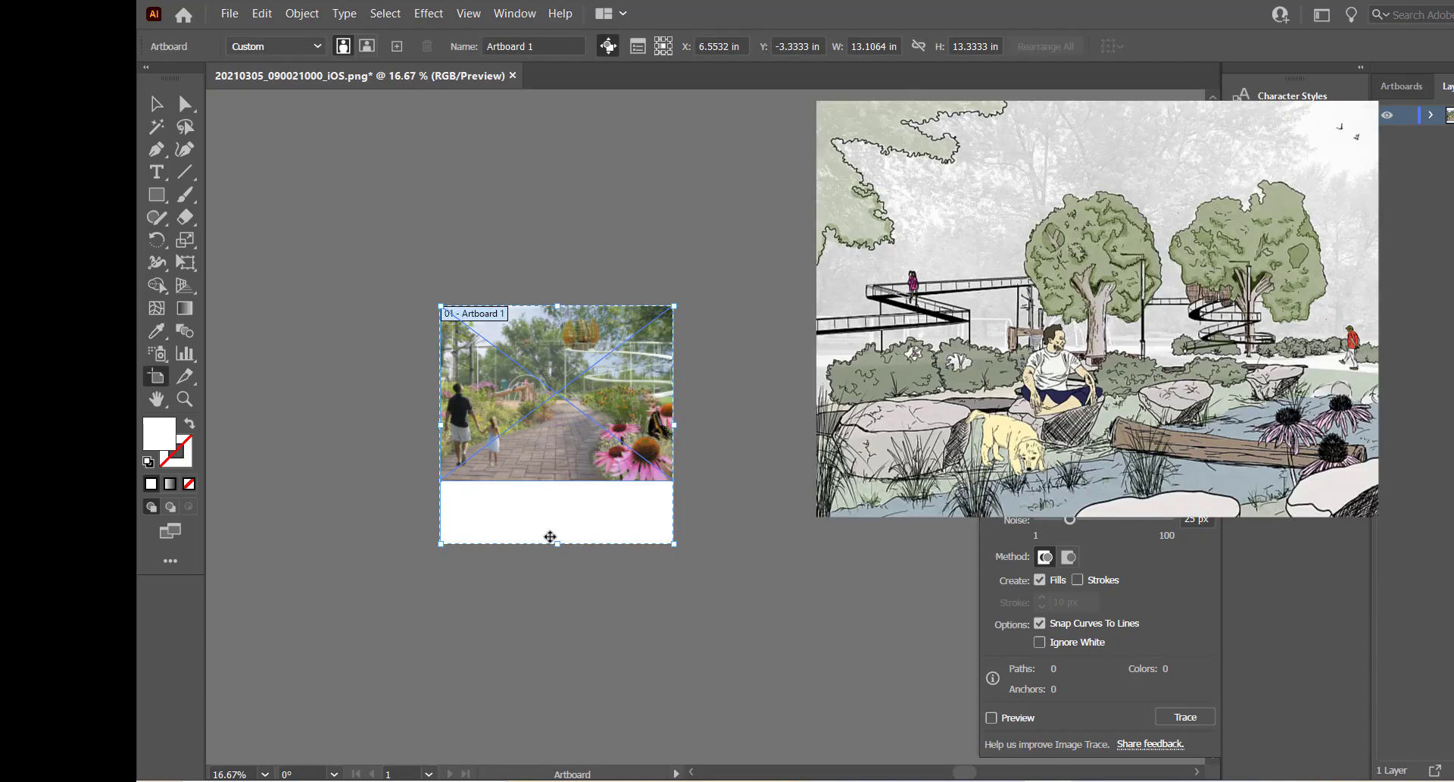
{"action": "left_click_drag", "start_coordinate": [557, 543], "coordinate": [565, 480]}
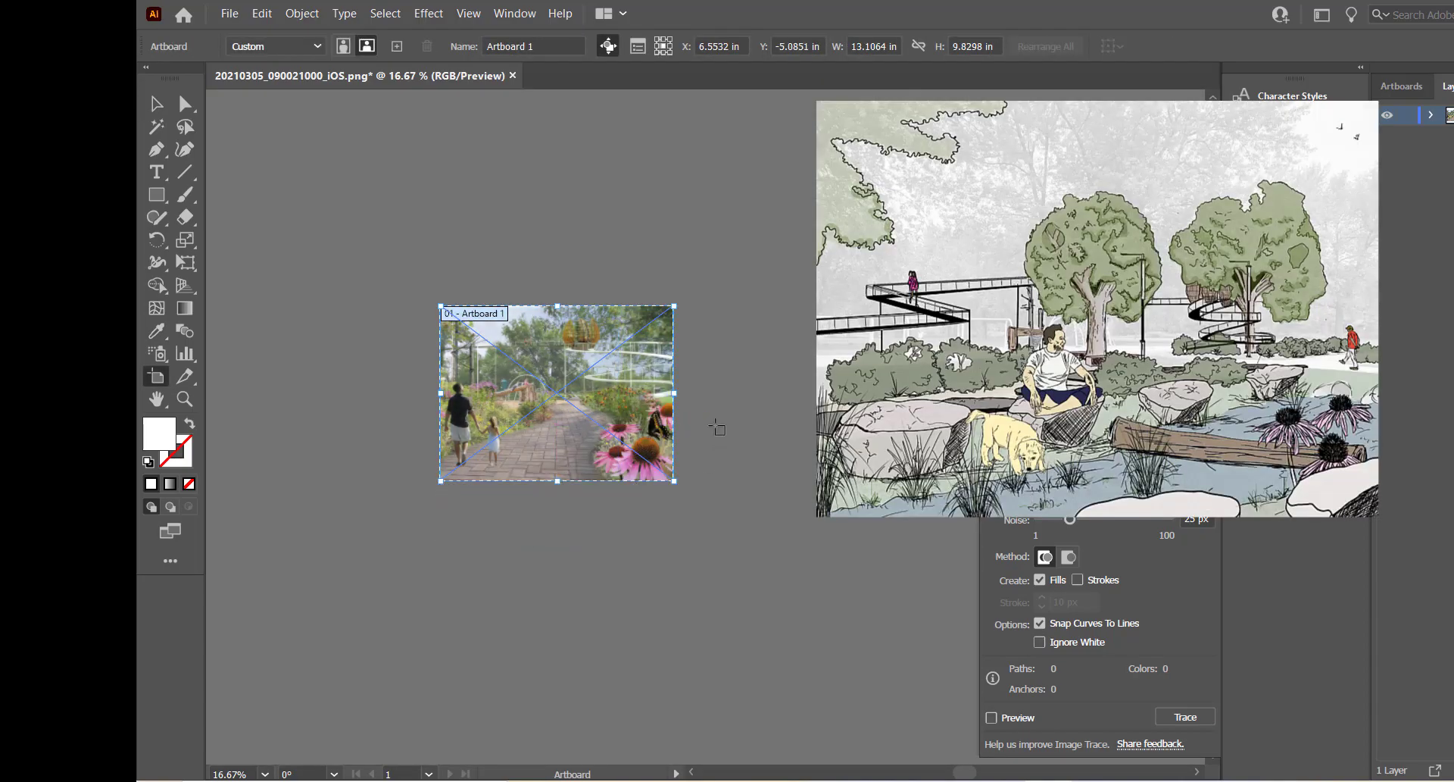
{"action": "key", "text": "v"}
Preview a Color image trace of the park photo limited to 17 colours.
{"action": "scroll", "coordinate": [545, 356], "scroll_direction": "up", "scroll_amount": 1}
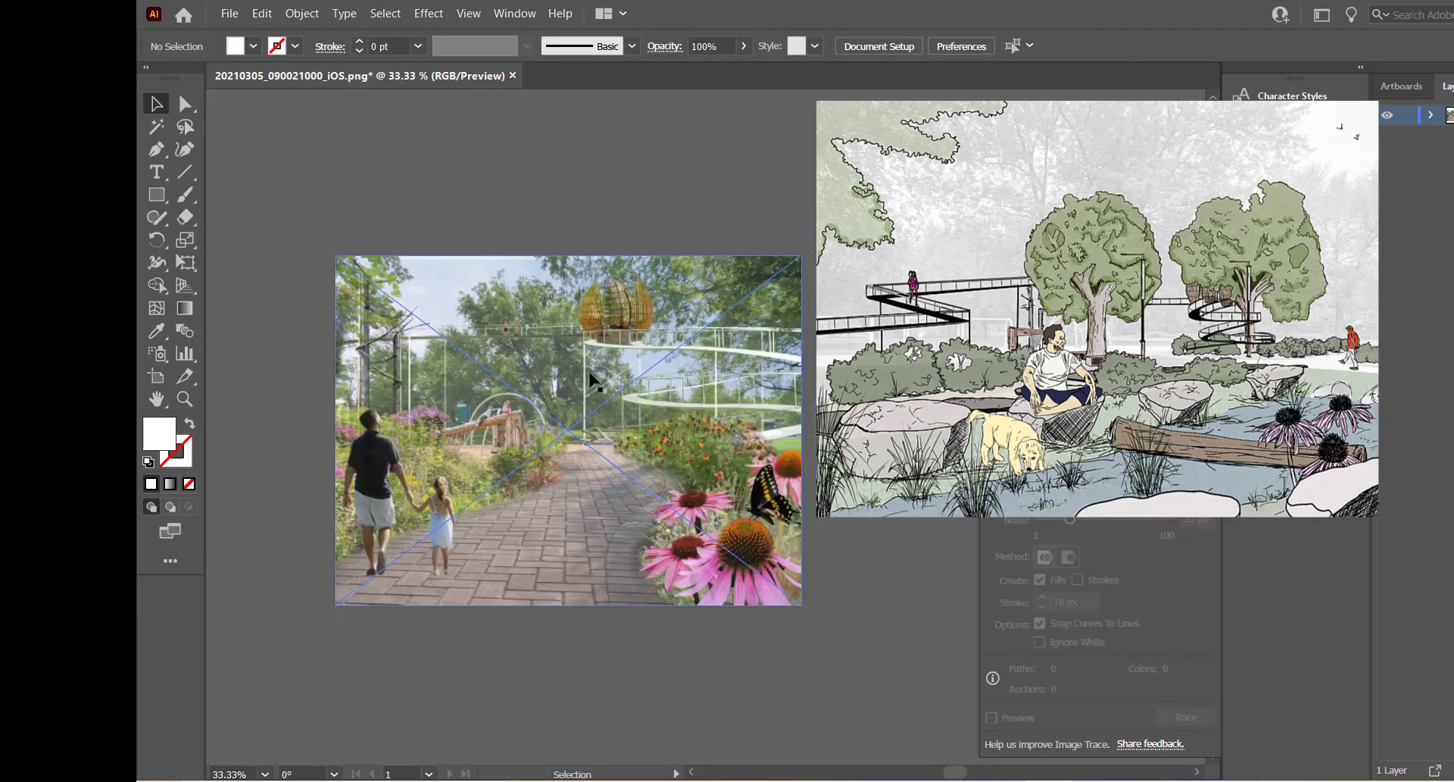
{"action": "left_click", "coordinate": [590, 374]}
{"action": "left_click", "coordinate": [1110, 338]}
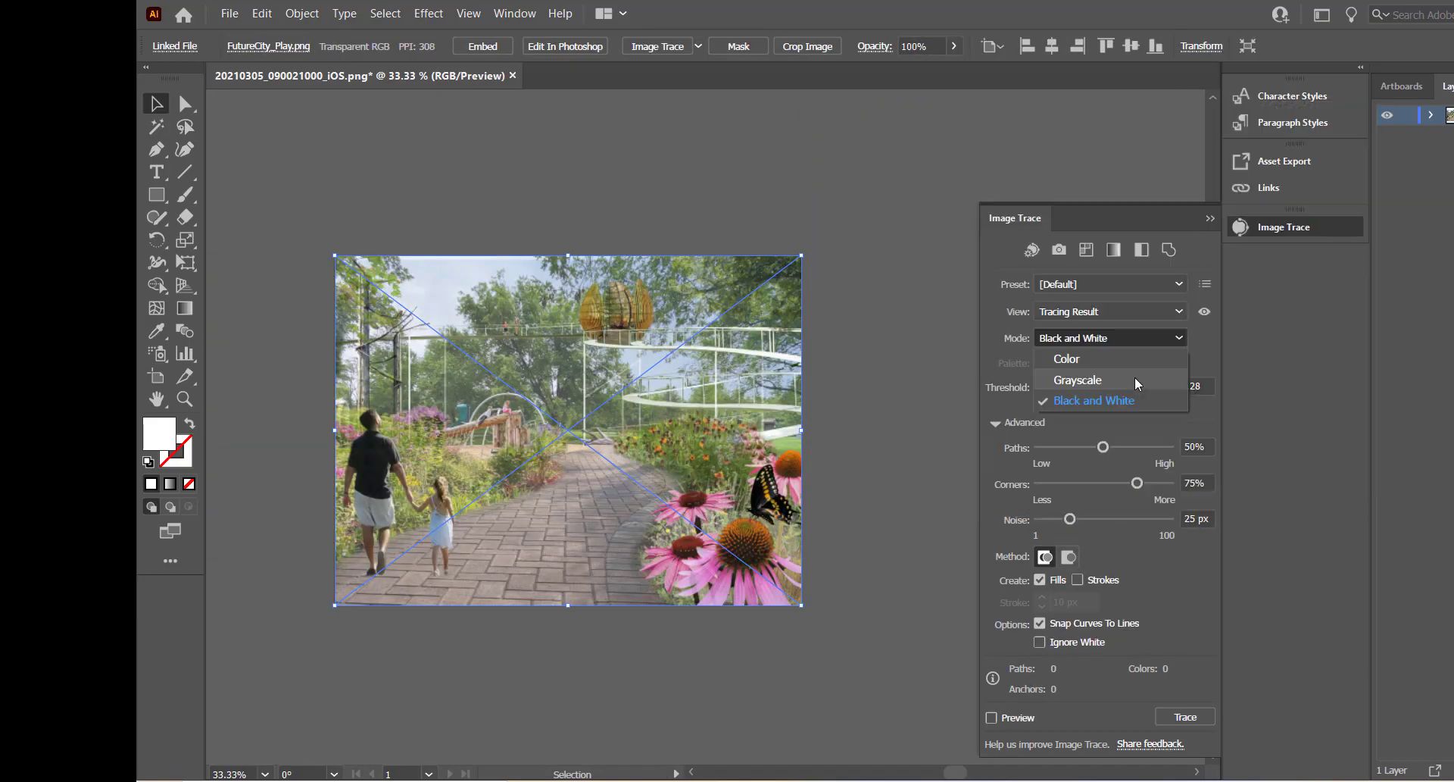
{"action": "left_click", "coordinate": [1138, 359]}
{"action": "left_click_drag", "start_coordinate": [1172, 387], "coordinate": [1112, 390]}
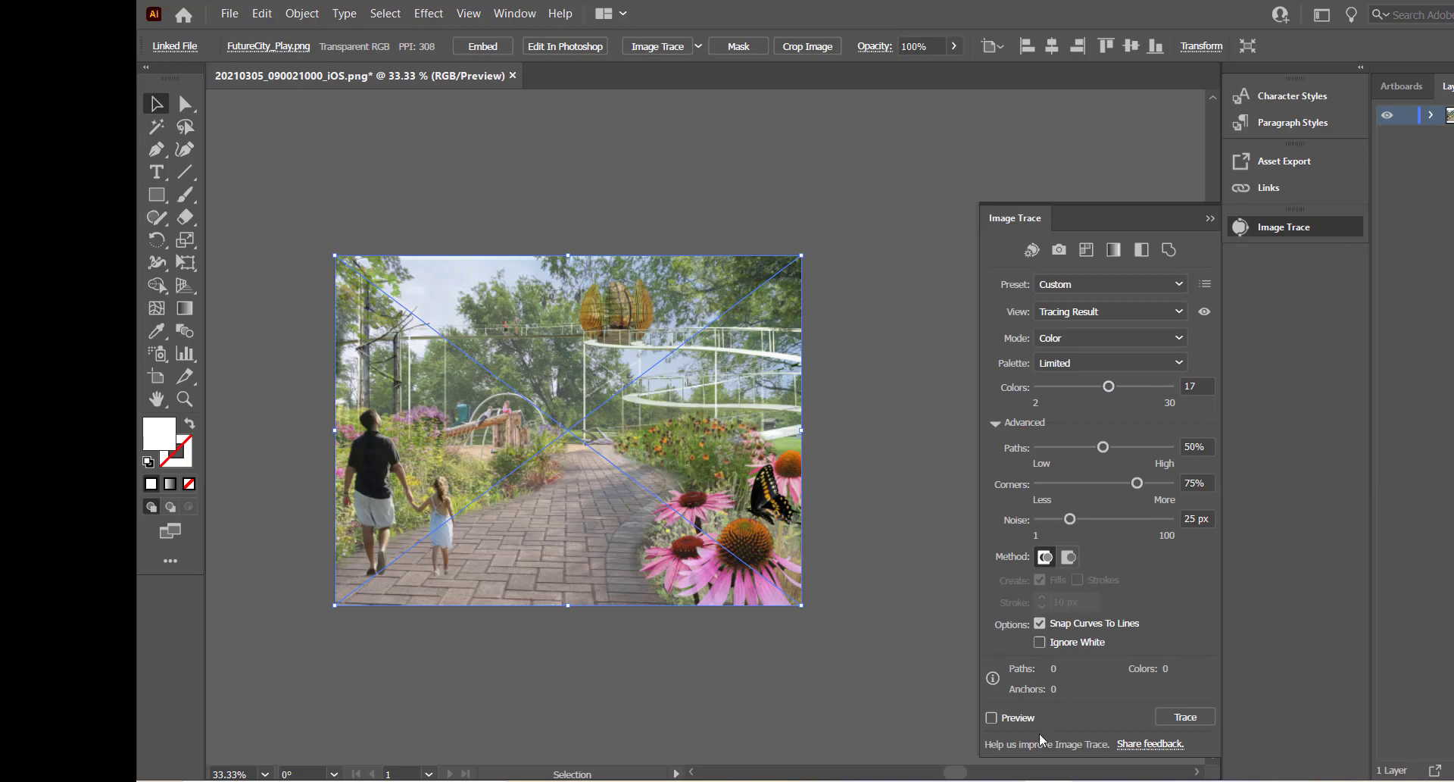
{"action": "left_click", "coordinate": [993, 718]}
{"action": "left_click", "coordinate": [966, 422]}
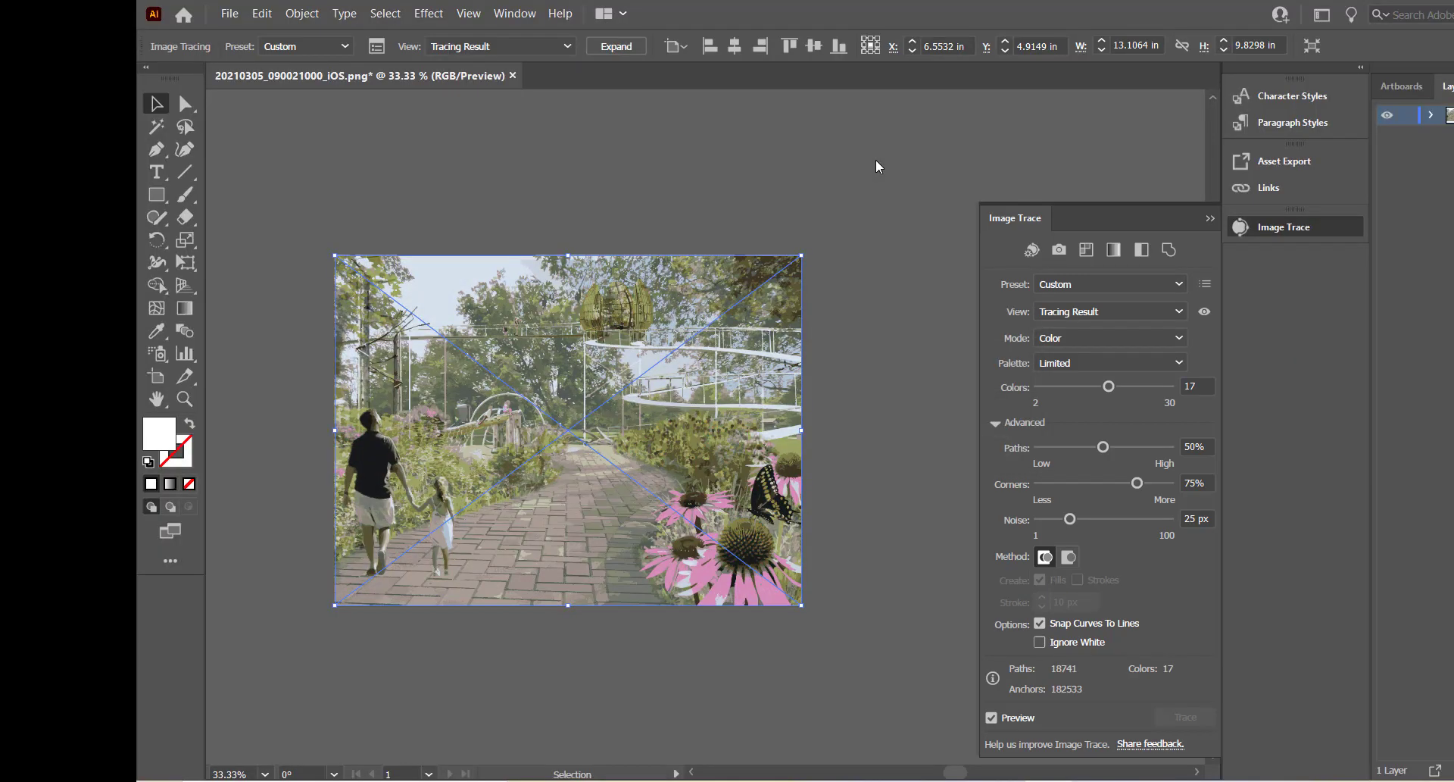
Reselect the colour-traced park photo and bring up its palette options.
{"action": "scroll", "coordinate": [490, 394], "scroll_direction": "up", "scroll_amount": 1}
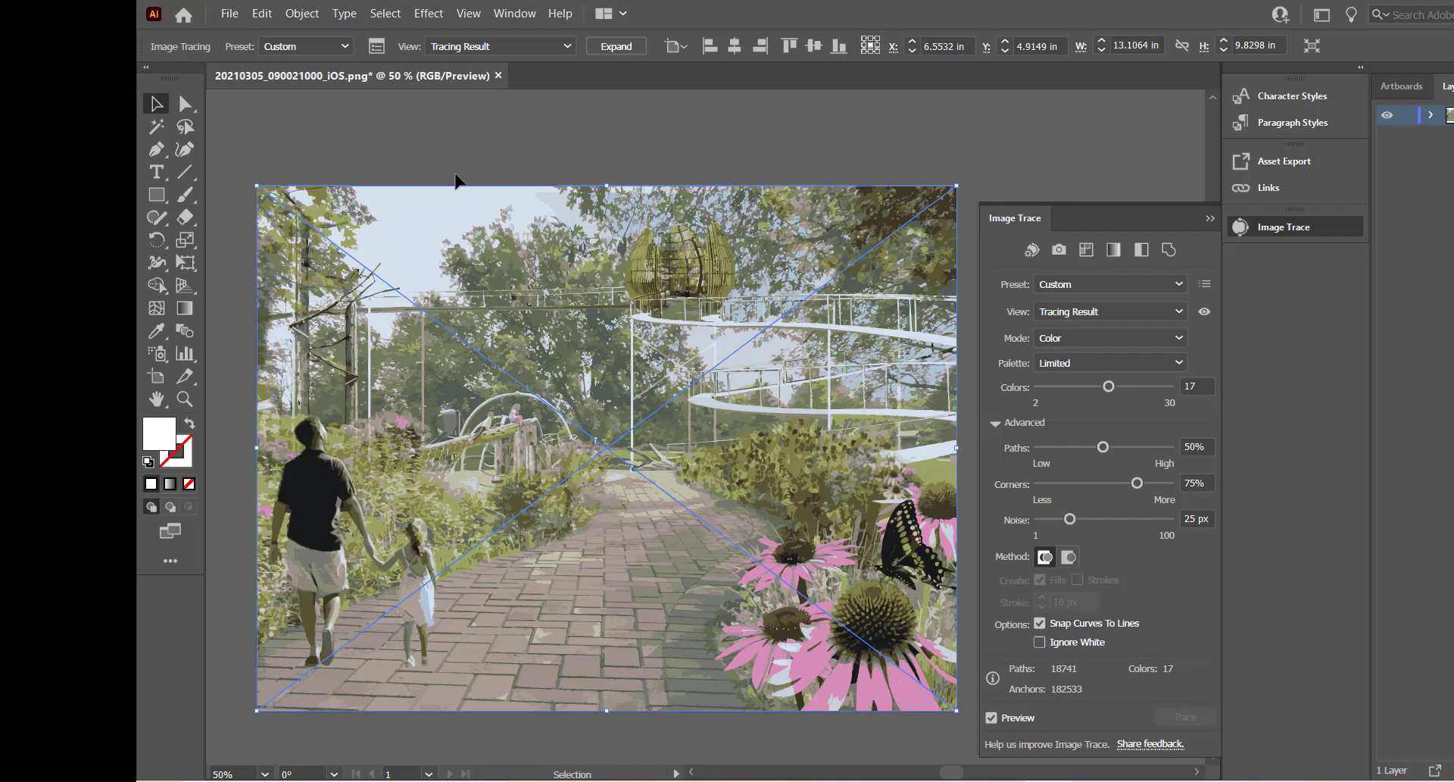
{"action": "left_click", "coordinate": [456, 163]}
{"action": "left_click", "coordinate": [796, 385]}
{"action": "left_click", "coordinate": [1144, 362]}
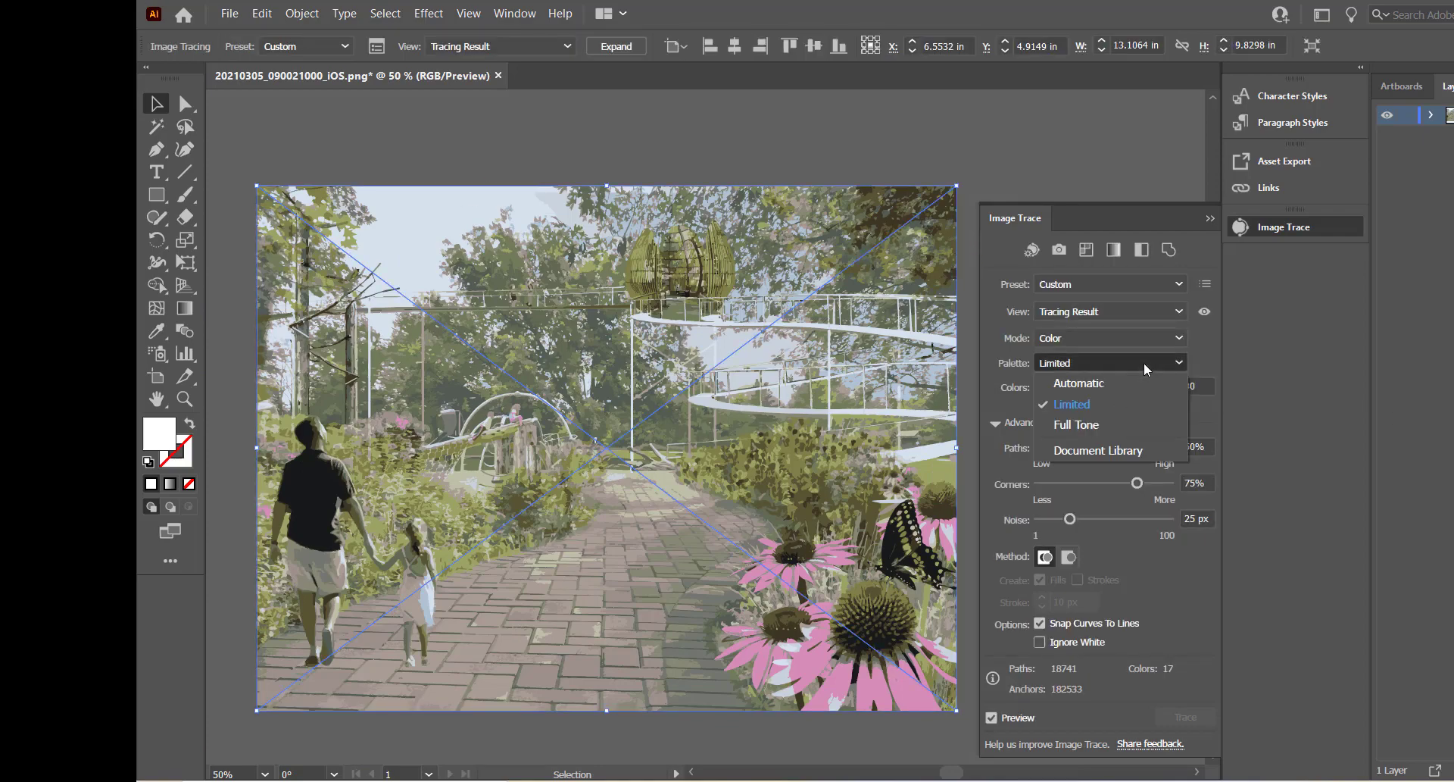
Give the park trace an Automatic 32-colour palette, save it for web as '582', and quit Illustrator.
{"action": "left_click", "coordinate": [1145, 388]}
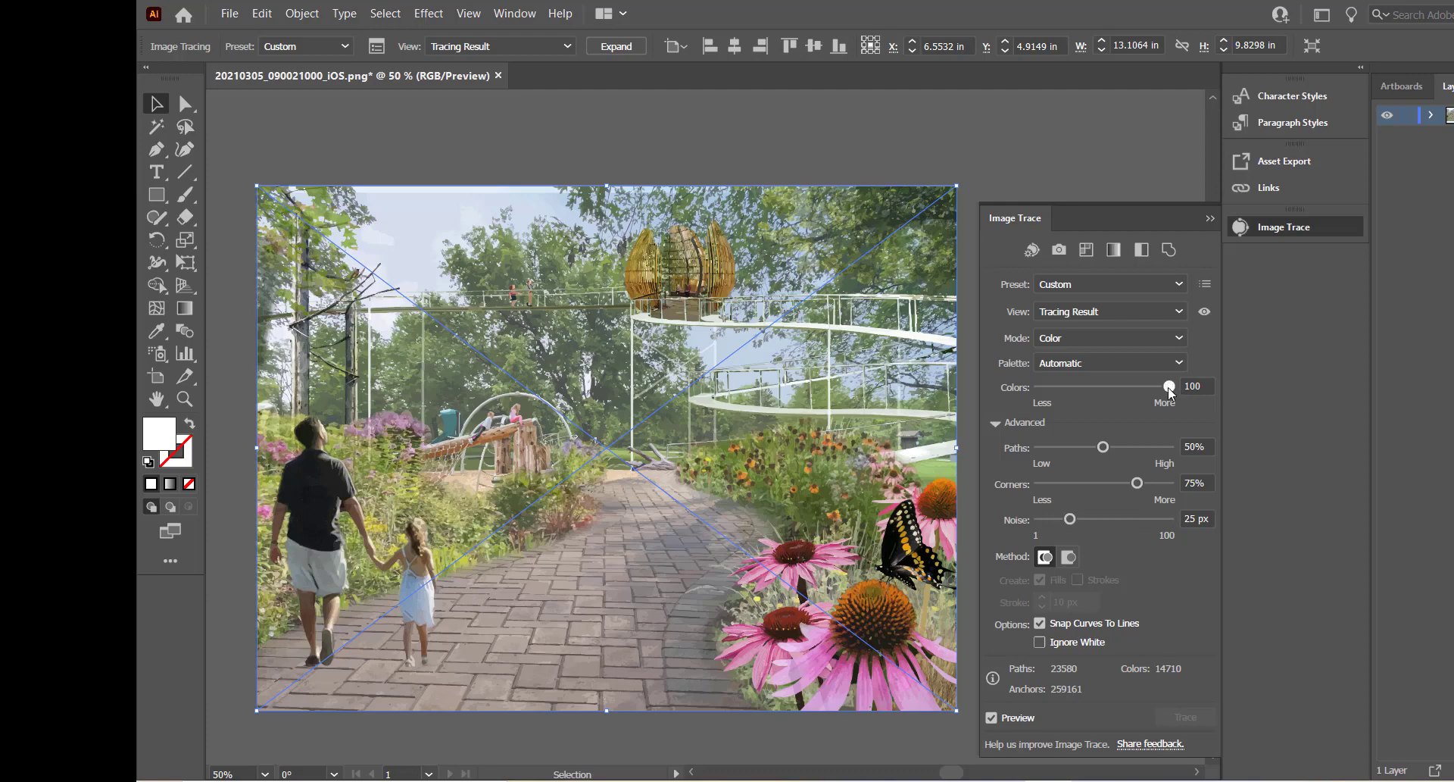
{"action": "left_click_drag", "start_coordinate": [1170, 387], "coordinate": [1079, 389]}
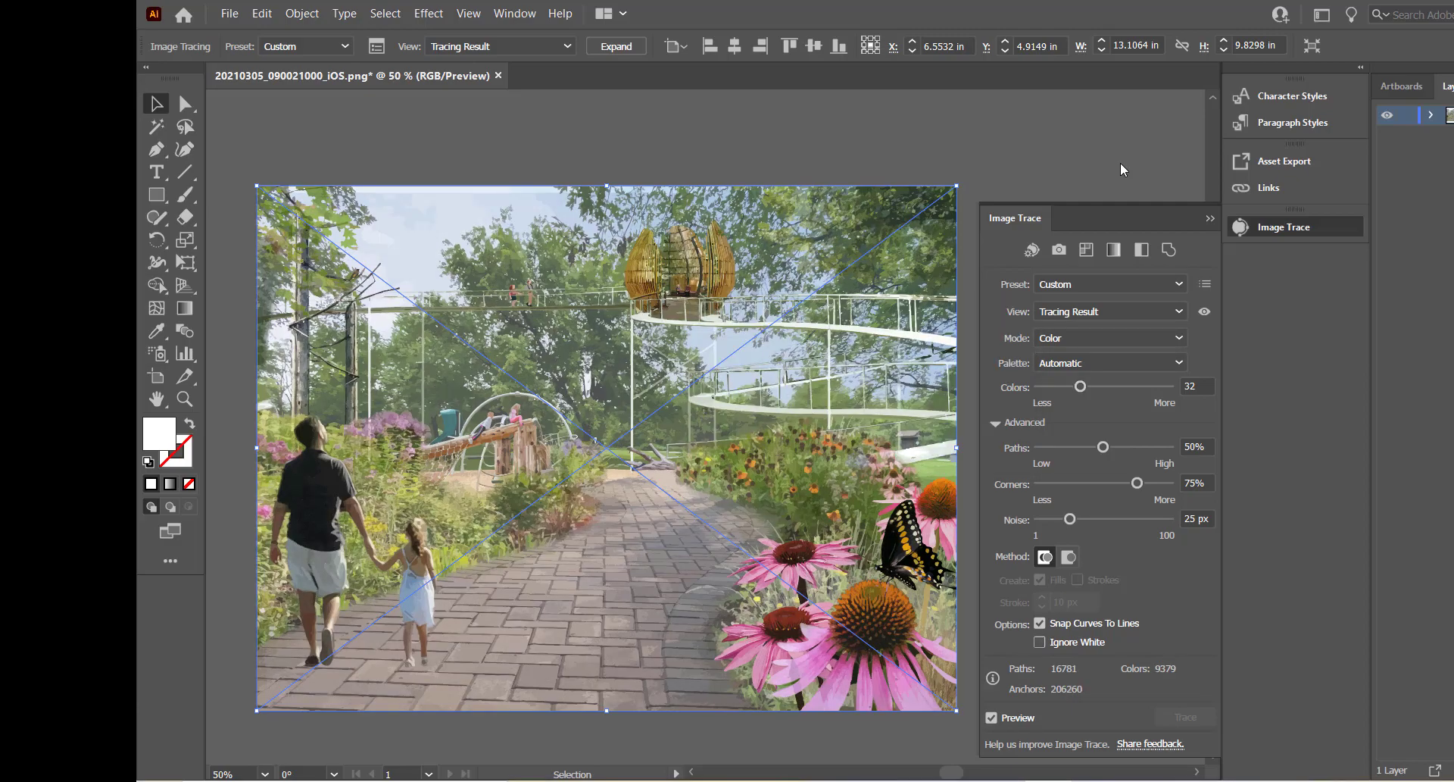
{"action": "left_click", "coordinate": [1331, 723]}
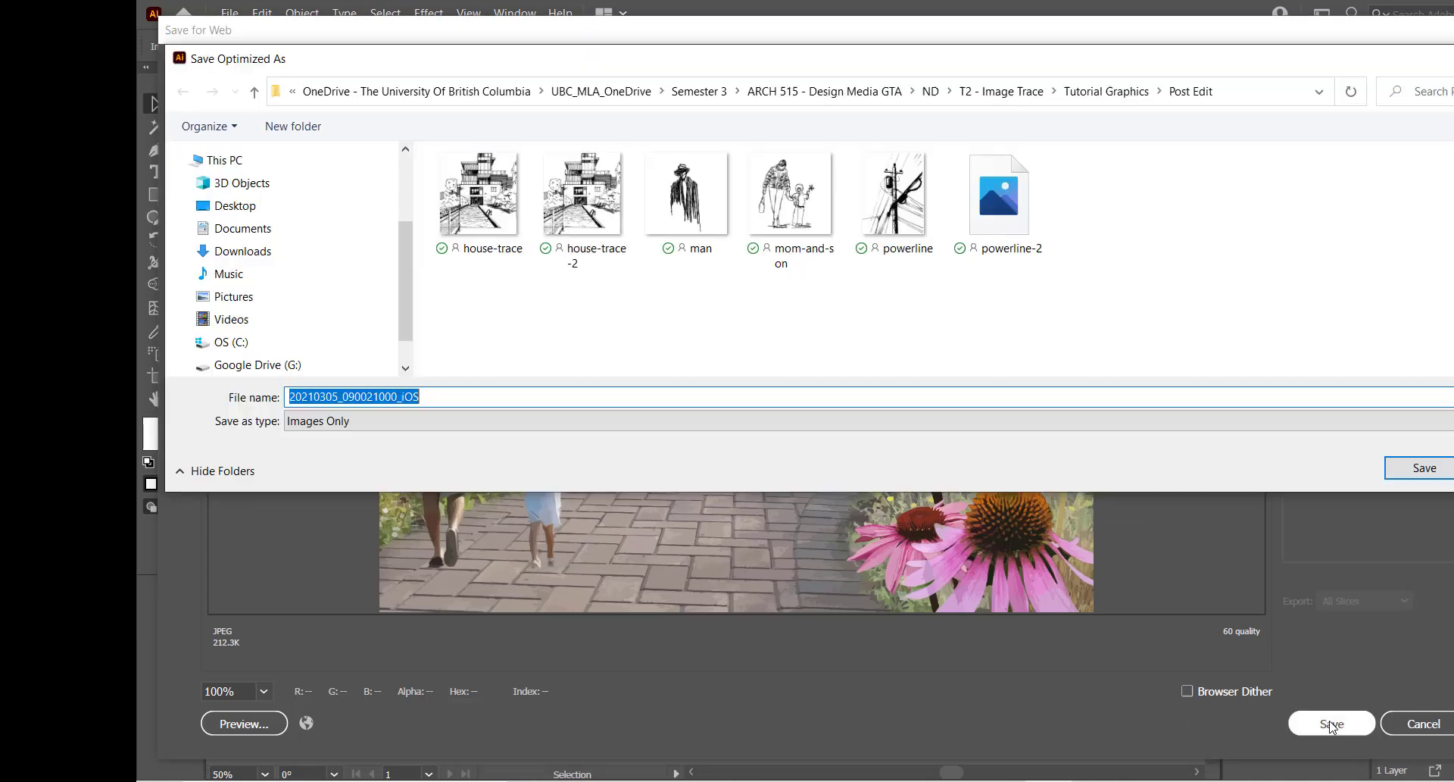
{"action": "type", "text": "582J-Image Tr"}
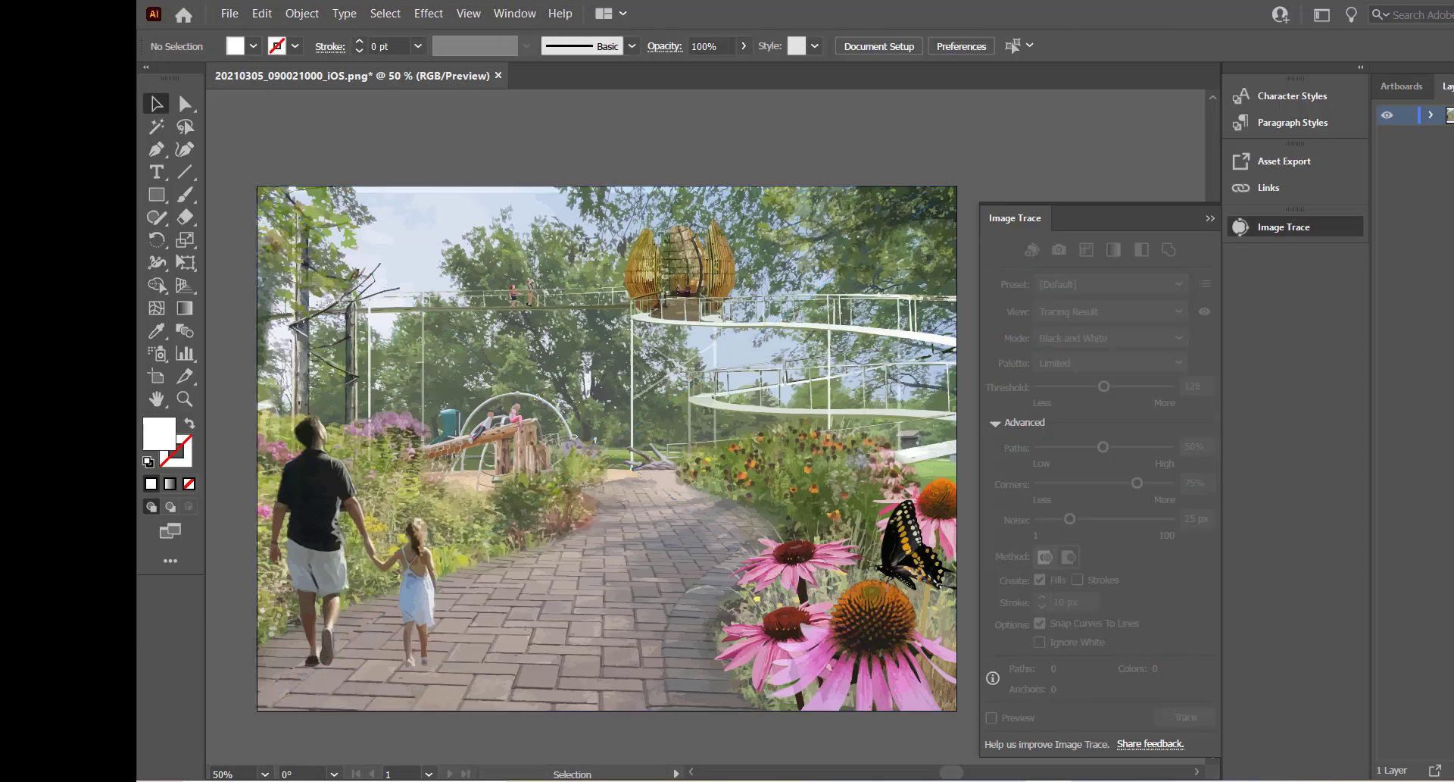
{"action": "key", "text": "ctrl+q"}
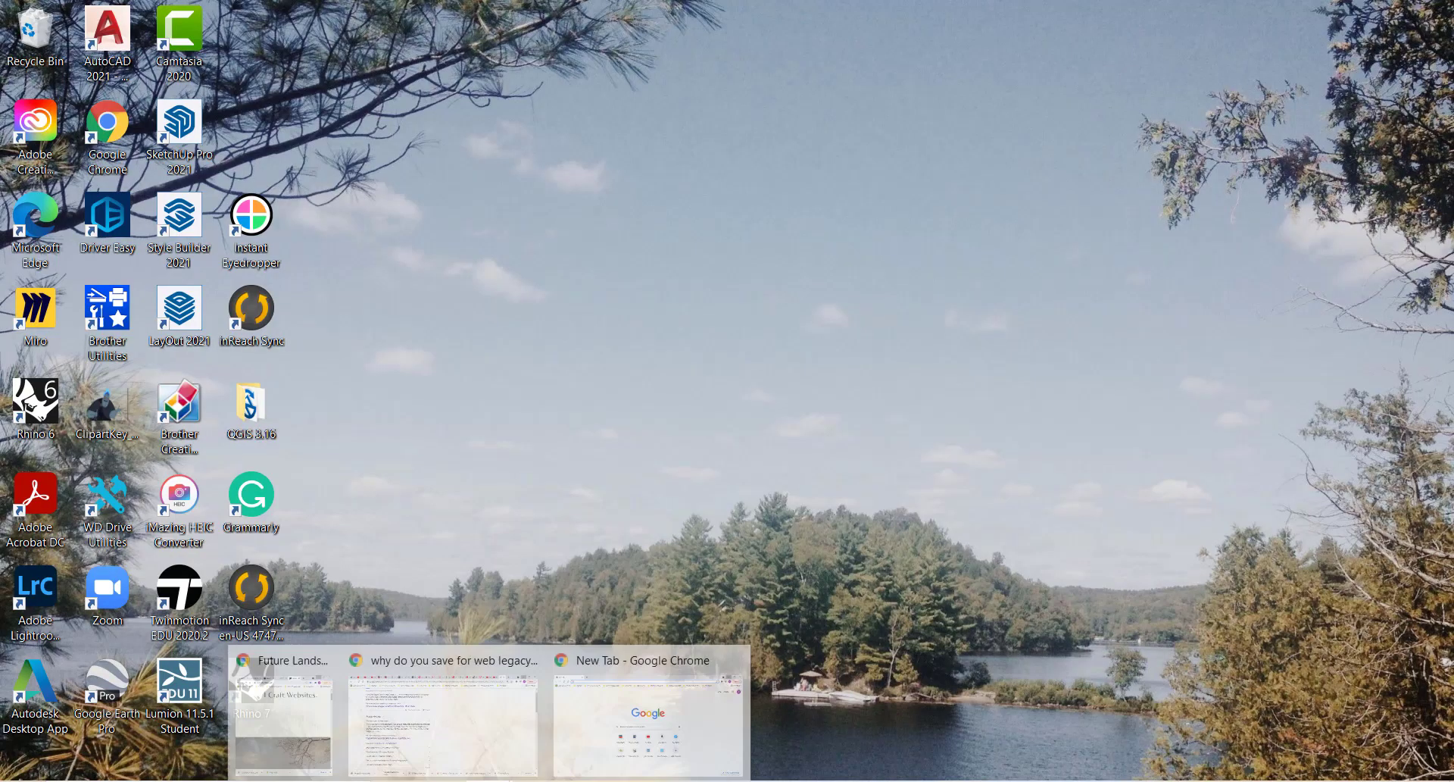
Search Google Images for 'tree' in a new Chrome tab.
{"action": "left_click", "coordinate": [656, 744]}
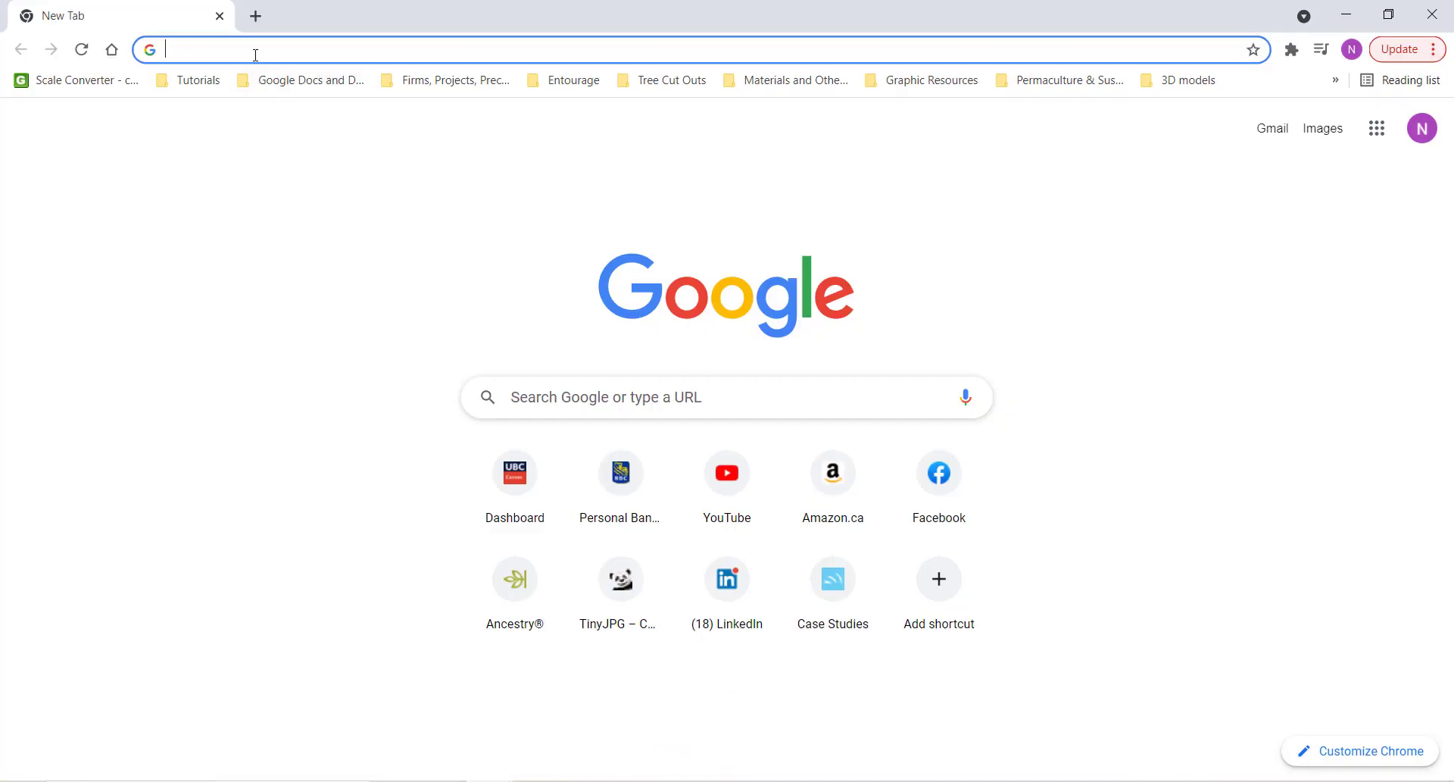
{"action": "type", "text": "tree"}
{"action": "key", "text": "Return"}
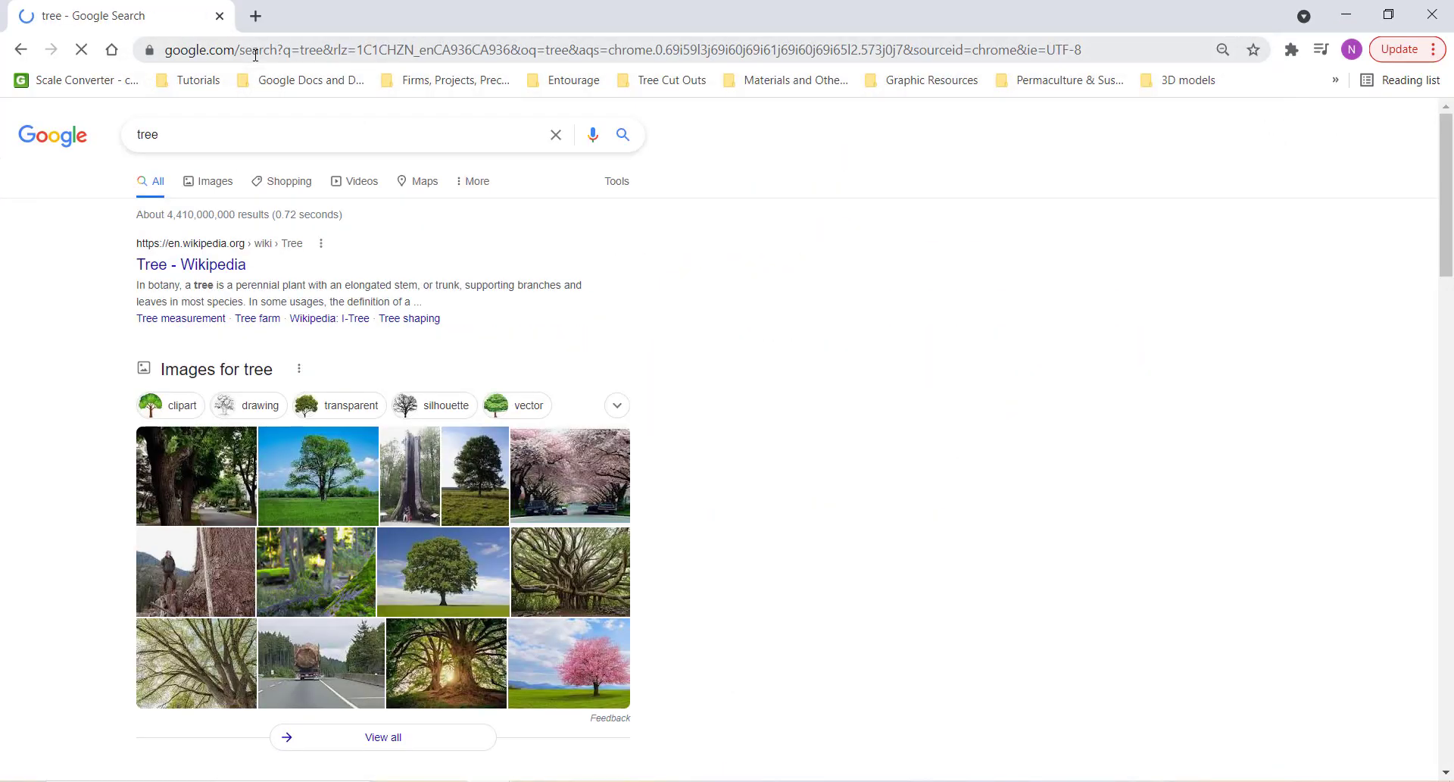
{"action": "left_click", "coordinate": [204, 182]}
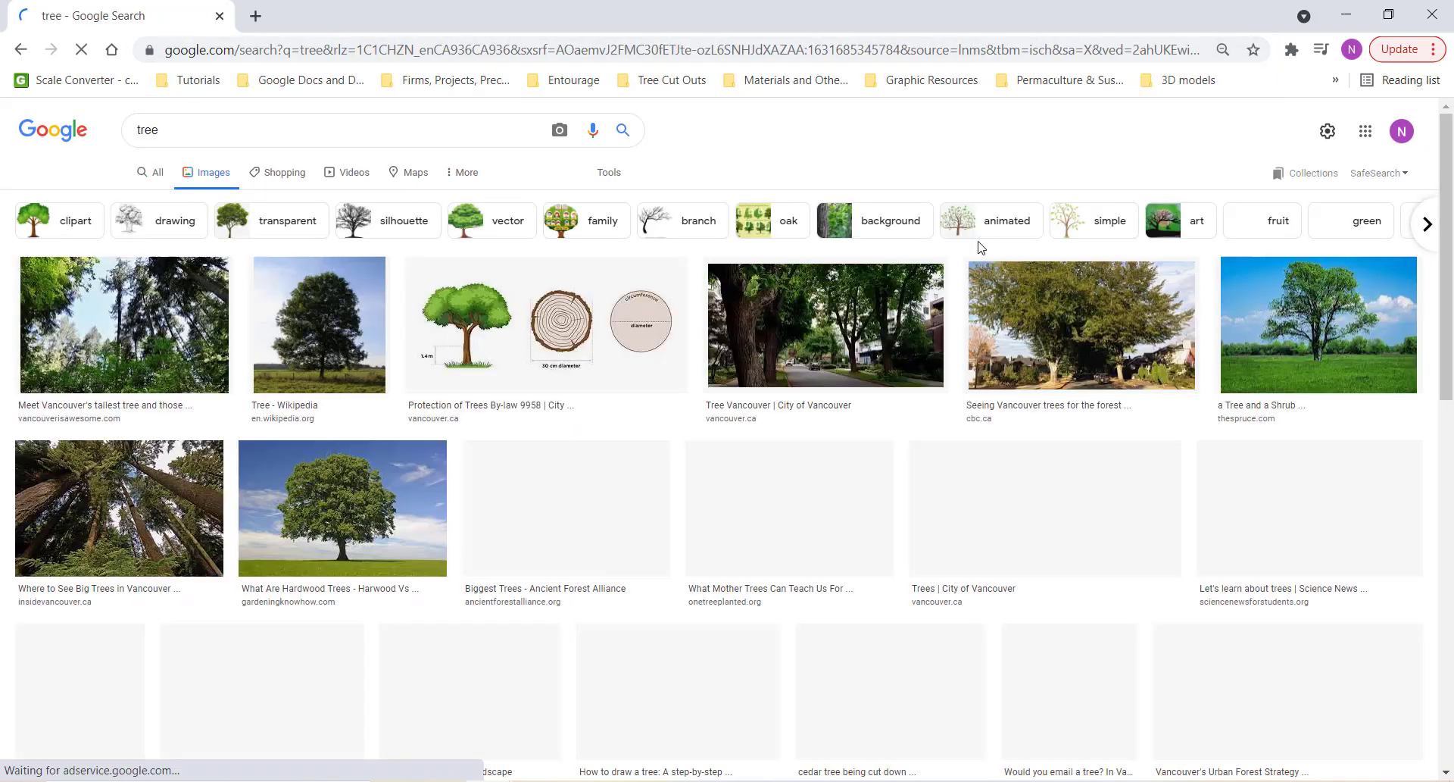
Open the hardwood tree photo full size in its own tab, copy it, and minimise Chrome.
{"action": "left_click", "coordinate": [417, 519]}
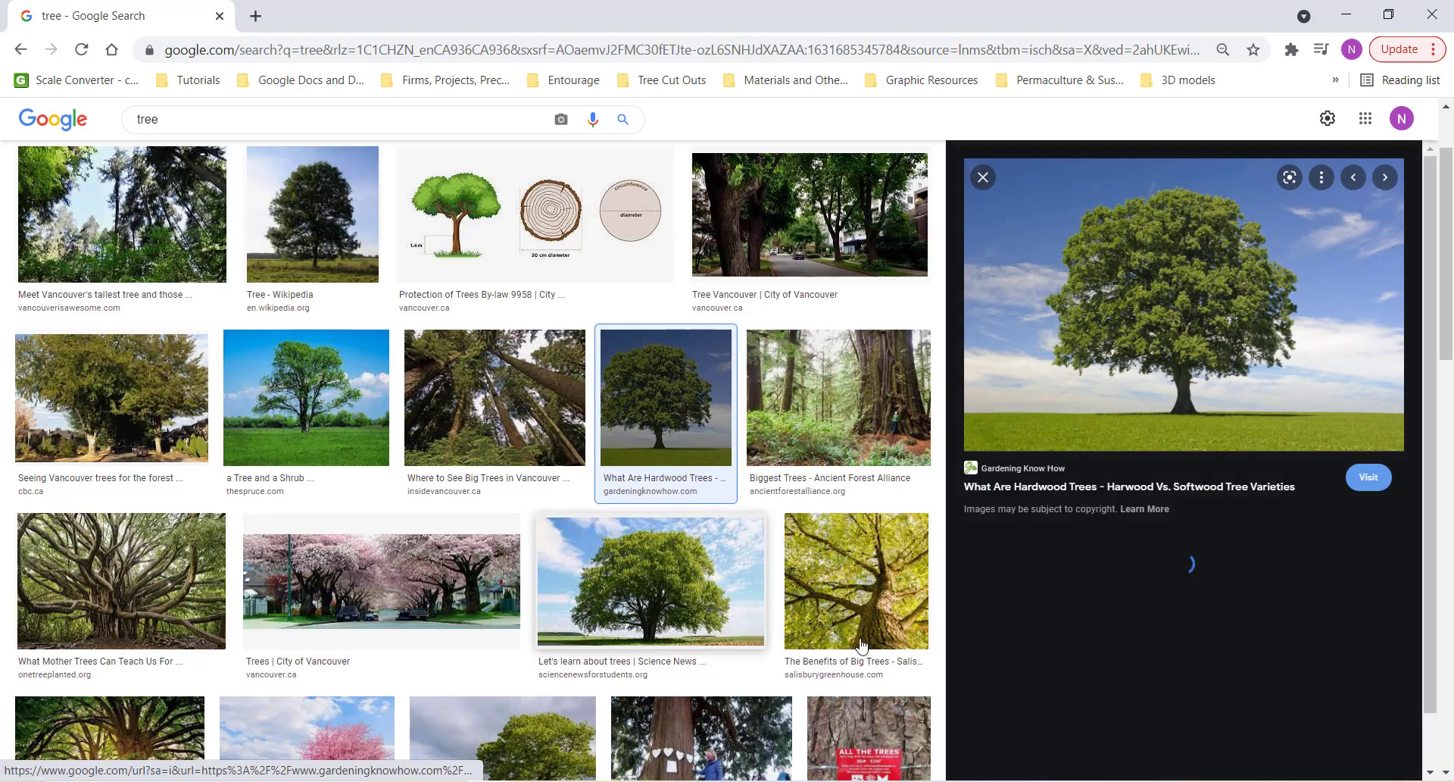
{"action": "right_click", "coordinate": [1193, 352]}
{"action": "left_click", "coordinate": [1219, 545]}
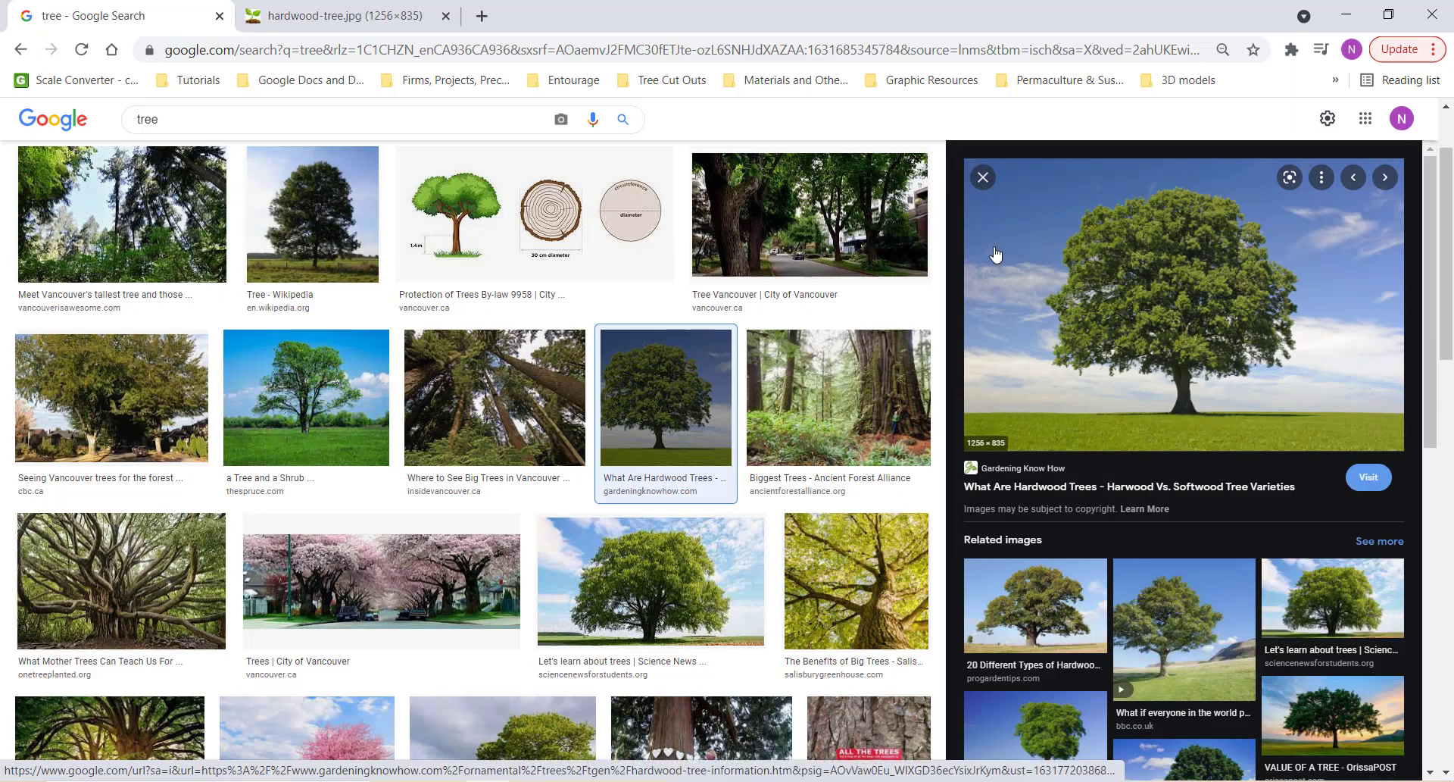
{"action": "left_click", "coordinate": [398, 16]}
{"action": "right_click", "coordinate": [924, 371]}
{"action": "left_click", "coordinate": [1004, 434]}
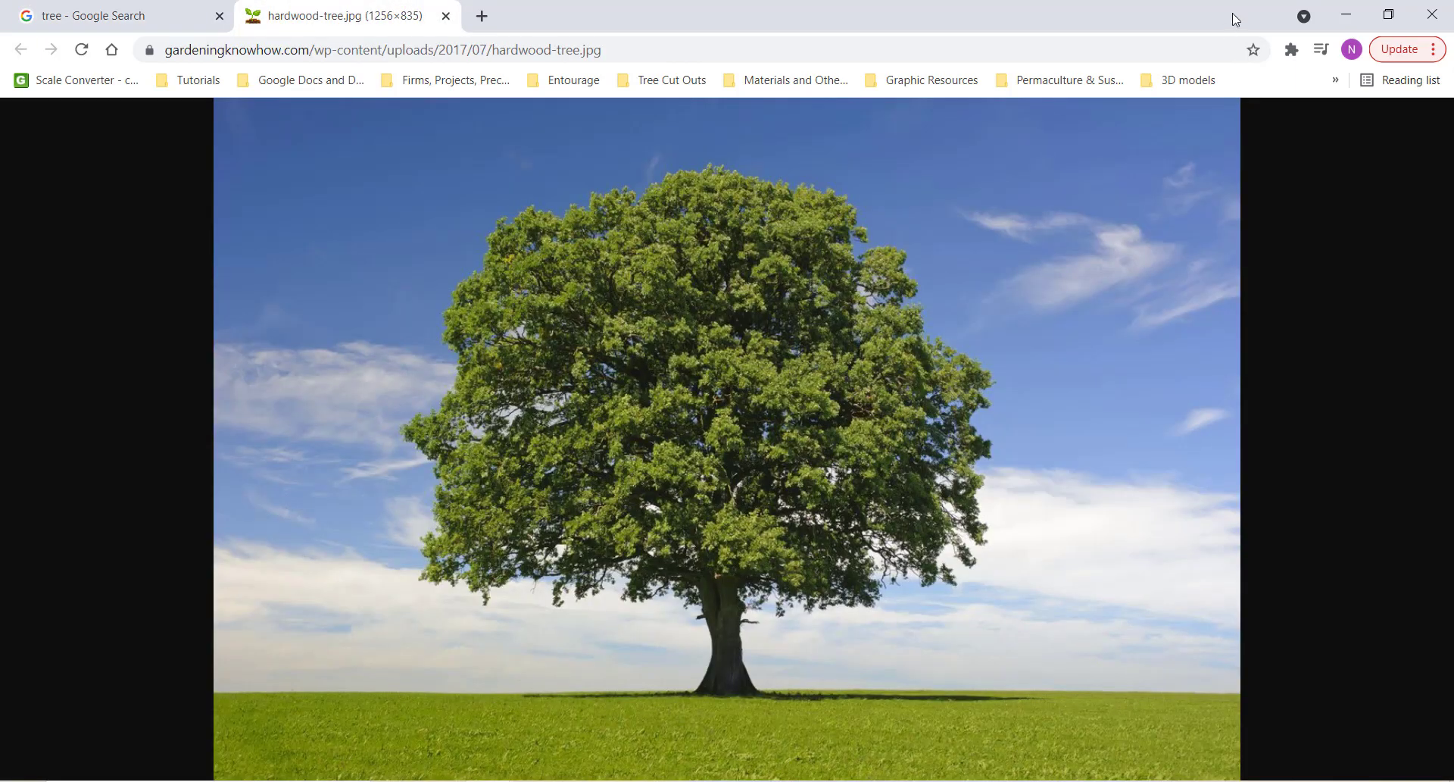
{"action": "left_click", "coordinate": [1345, 9]}
Launch Illustrator 2021 and create a new 10 x 10 inch document.
{"action": "key", "text": "super+s"}
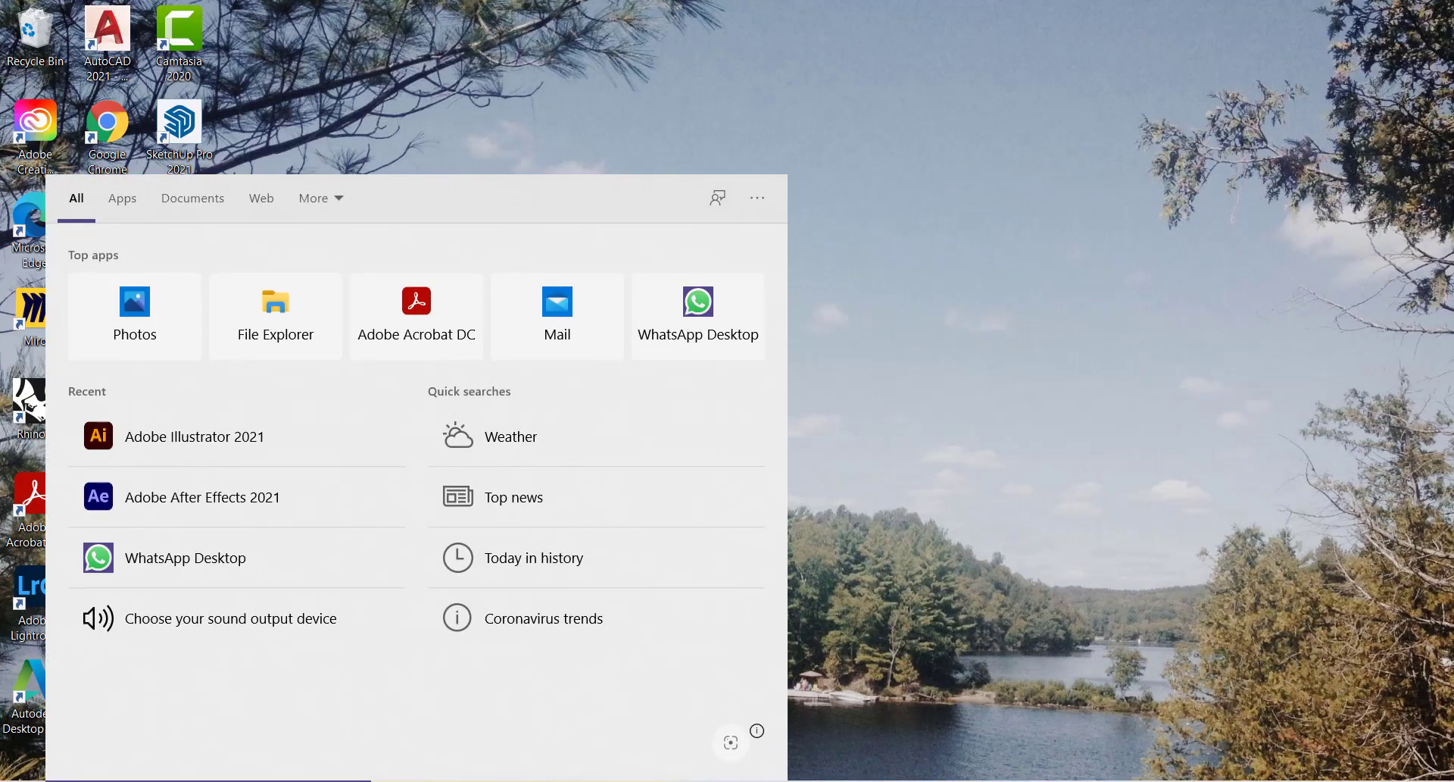
{"action": "type", "text": "ill"}
{"action": "key", "text": "Return"}
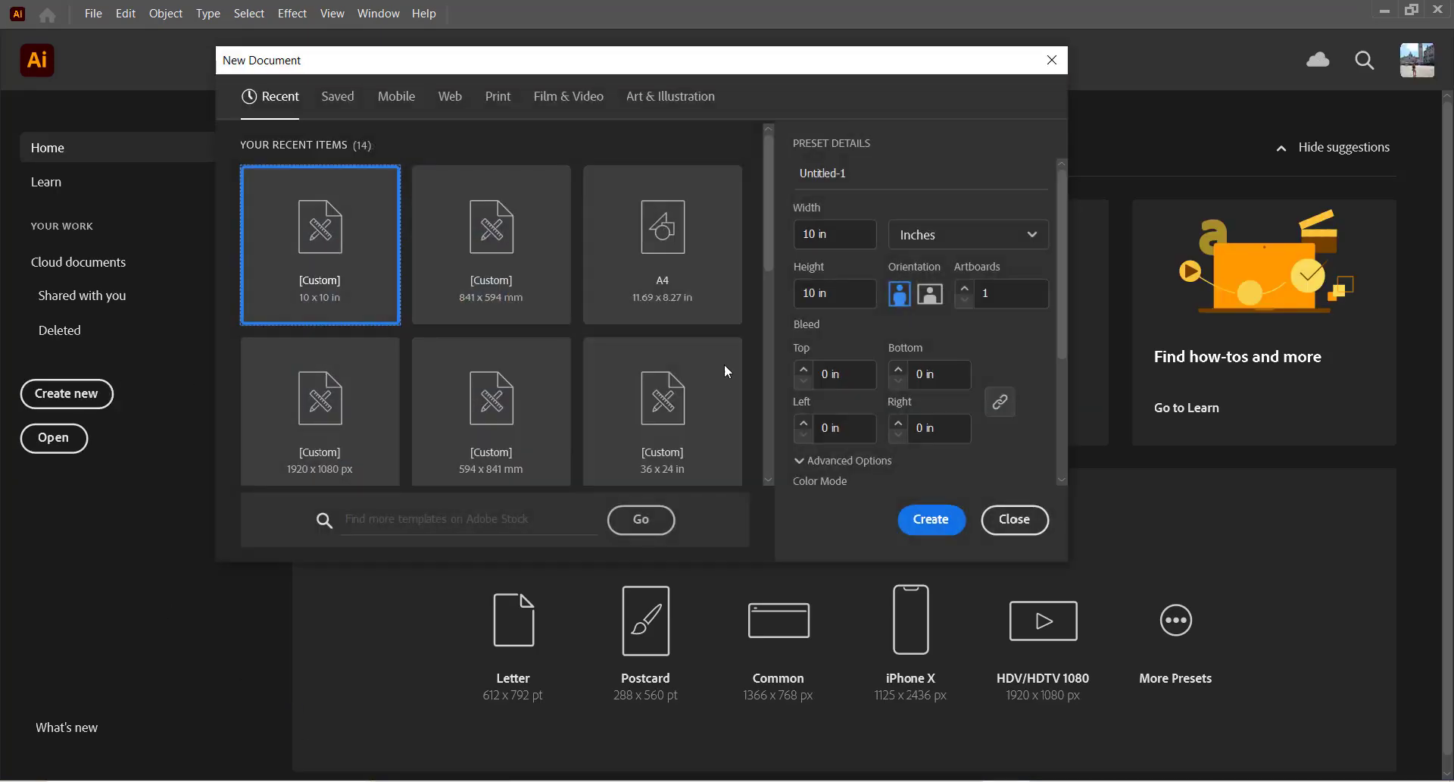
{"action": "left_click", "coordinate": [941, 522]}
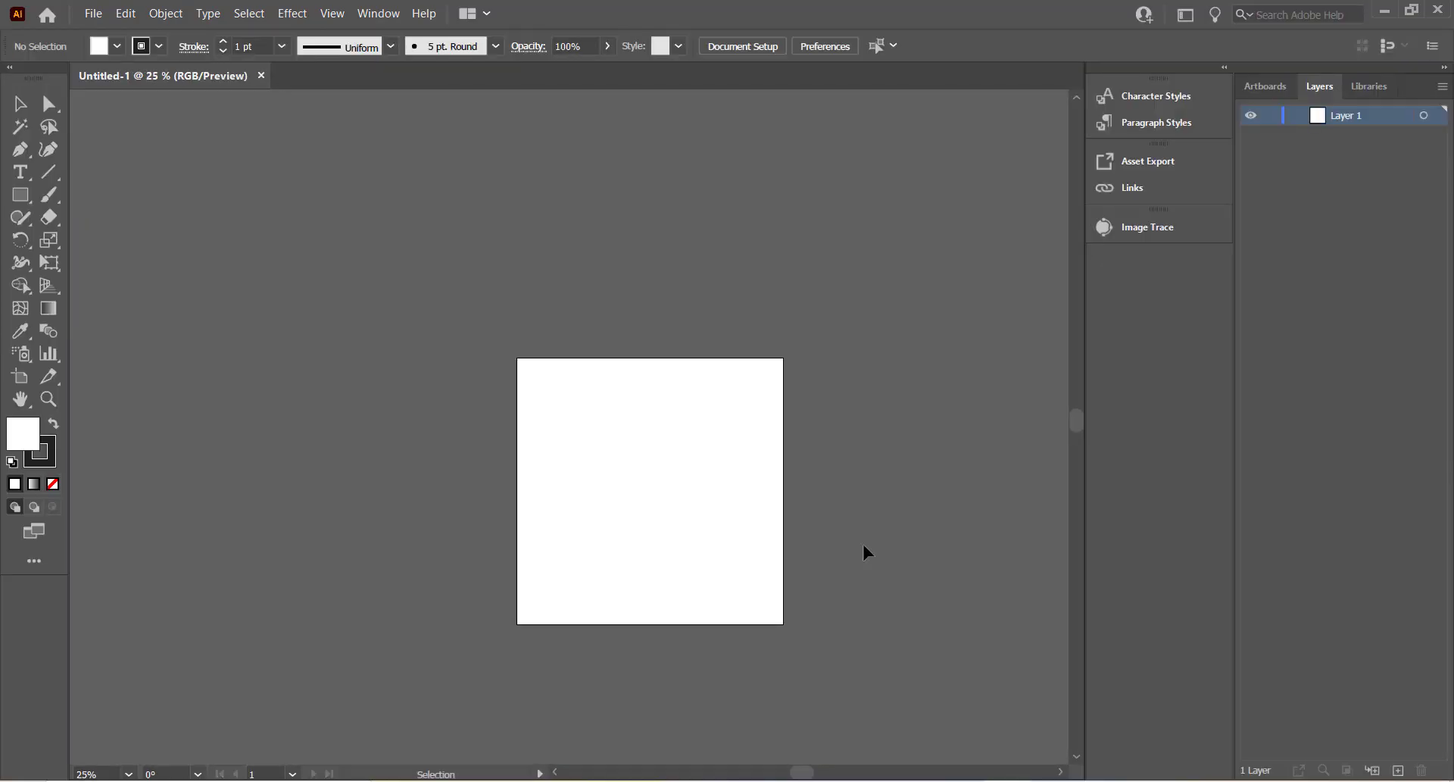
Paste the tree photo, align it to the artboard's top-left corner, and shrink it.
{"action": "key", "text": "ctrl+v"}
{"action": "left_click_drag", "start_coordinate": [480, 388], "coordinate": [663, 478]}
{"action": "left_click_drag", "start_coordinate": [661, 475], "coordinate": [662, 474]}
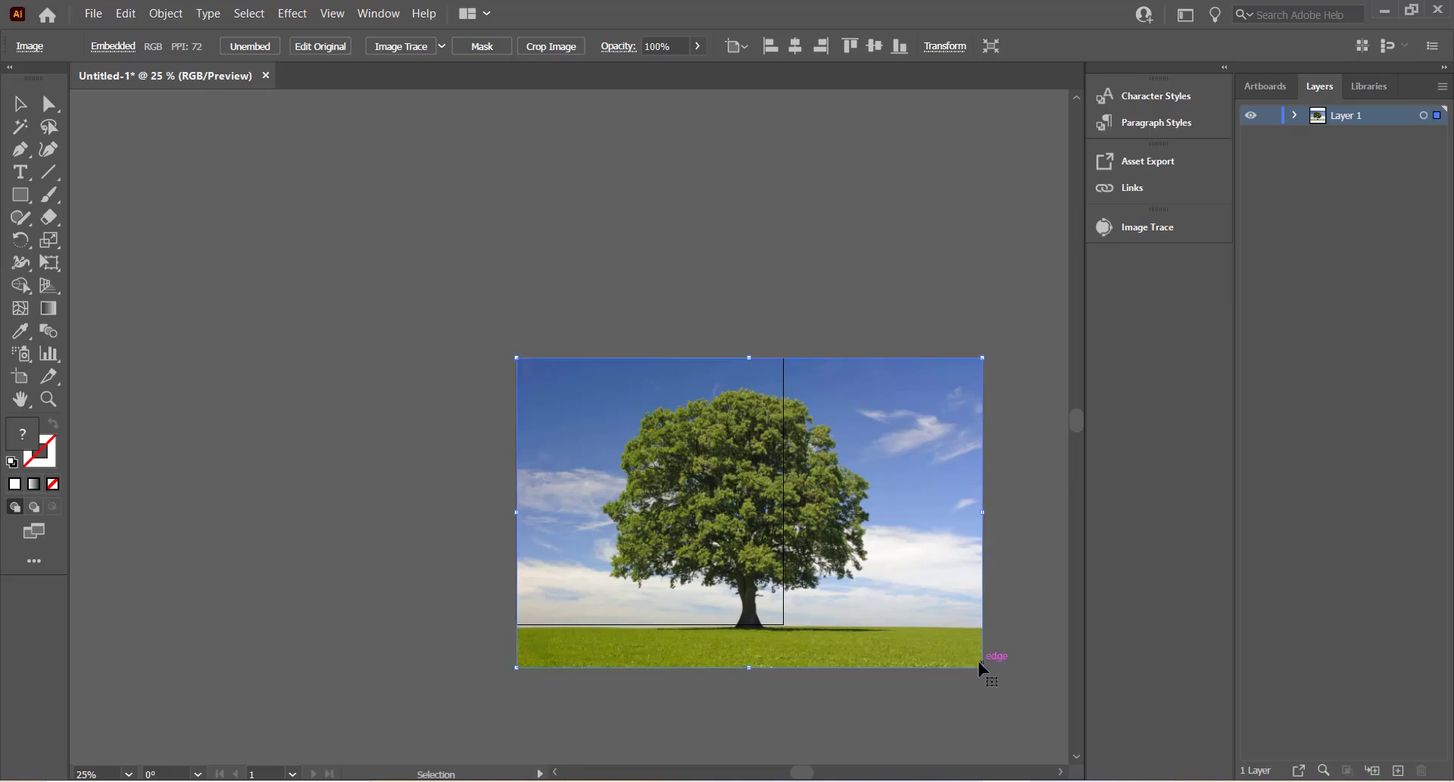
{"action": "left_click_drag", "start_coordinate": [982, 667], "coordinate": [919, 634]}
Widen the artboard to the photo's right edge and fit the artboard in view.
{"action": "left_click", "coordinate": [21, 376]}
{"action": "left_click_drag", "start_coordinate": [784, 493], "coordinate": [919, 494]}
{"action": "key", "text": "Escape"}
{"action": "left_click", "coordinate": [698, 250]}
{"action": "key", "text": "ctrl+0"}
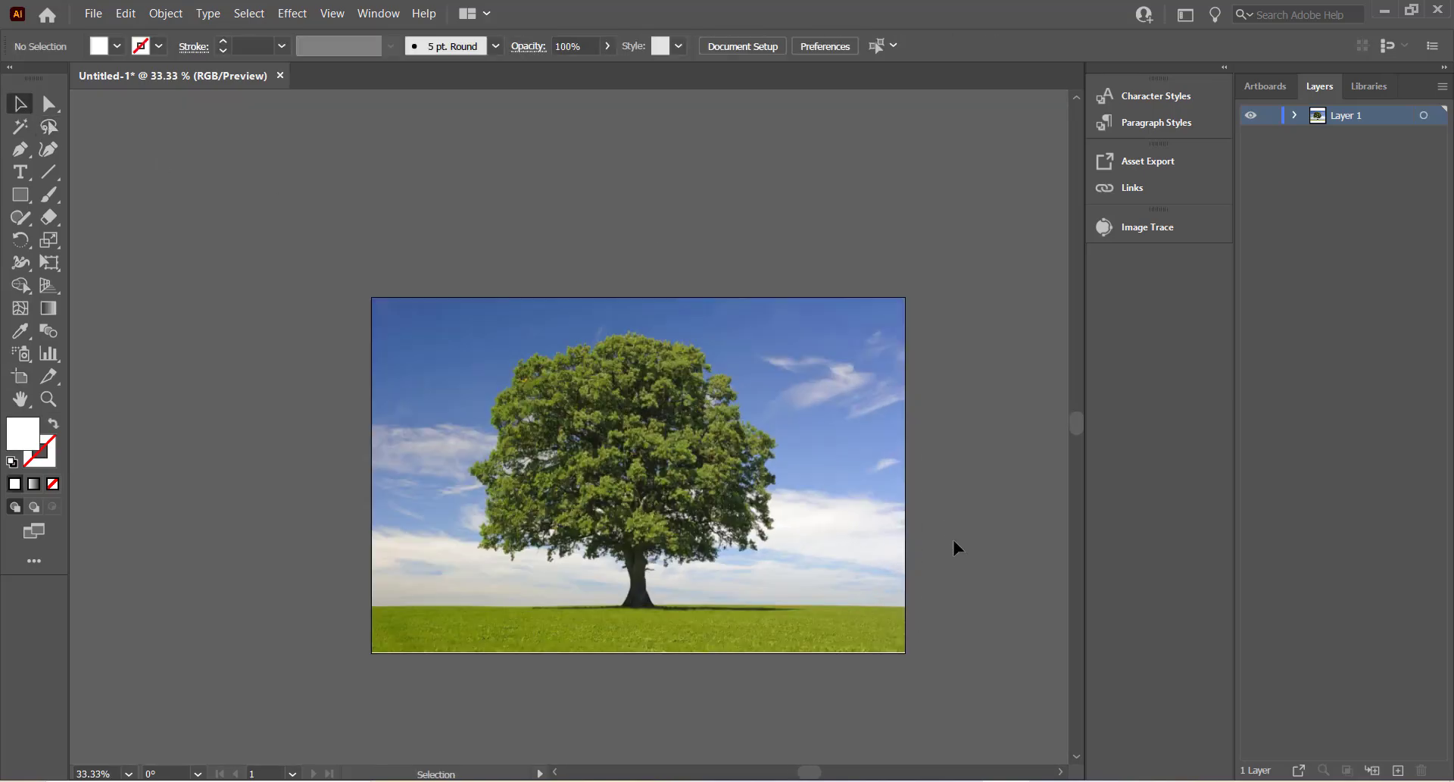
{"action": "scroll", "coordinate": [952, 536], "scroll_direction": "up", "scroll_amount": 1}
Trace the tree in Black and White with threshold 68, noise 39 px and Ignore White on.
{"action": "left_click", "coordinate": [1165, 225]}
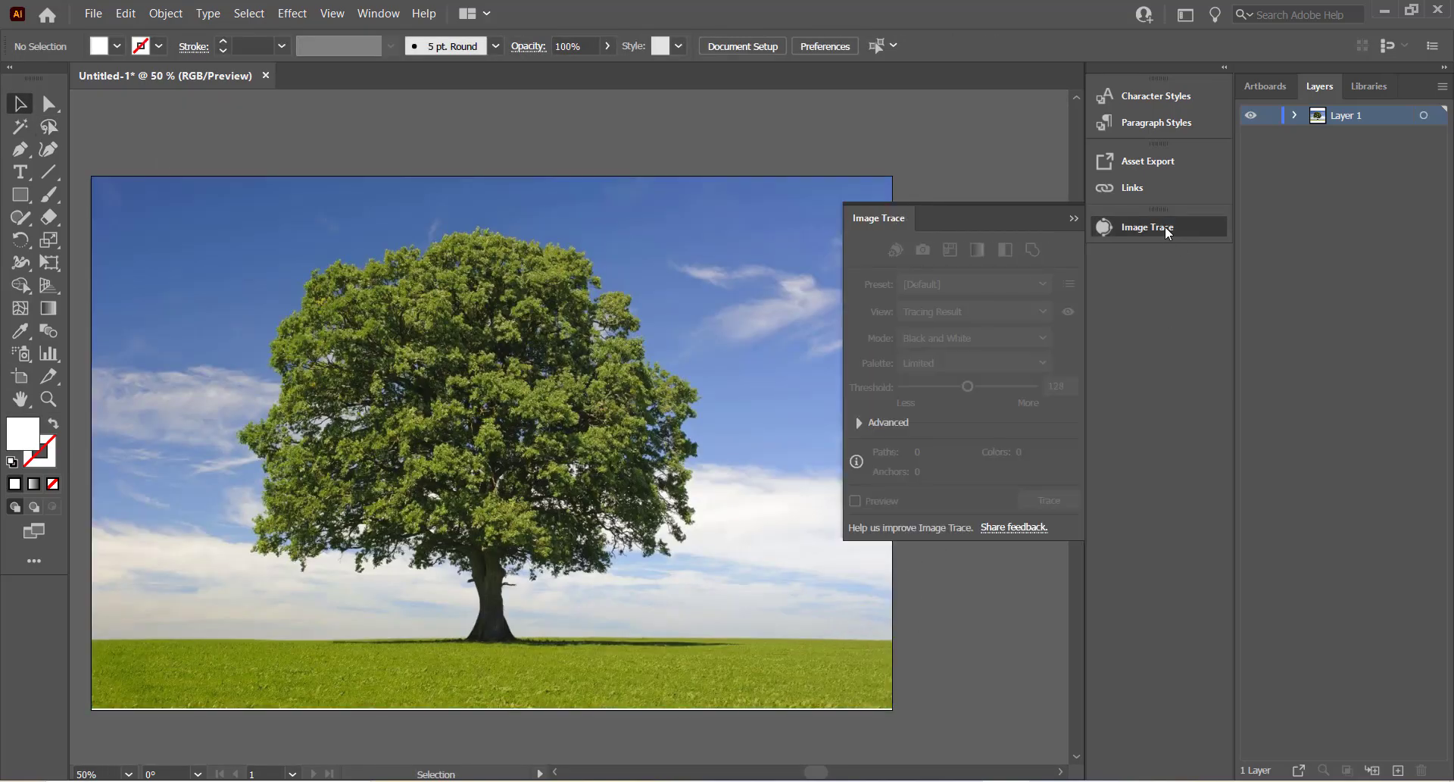
{"action": "left_click", "coordinate": [596, 283]}
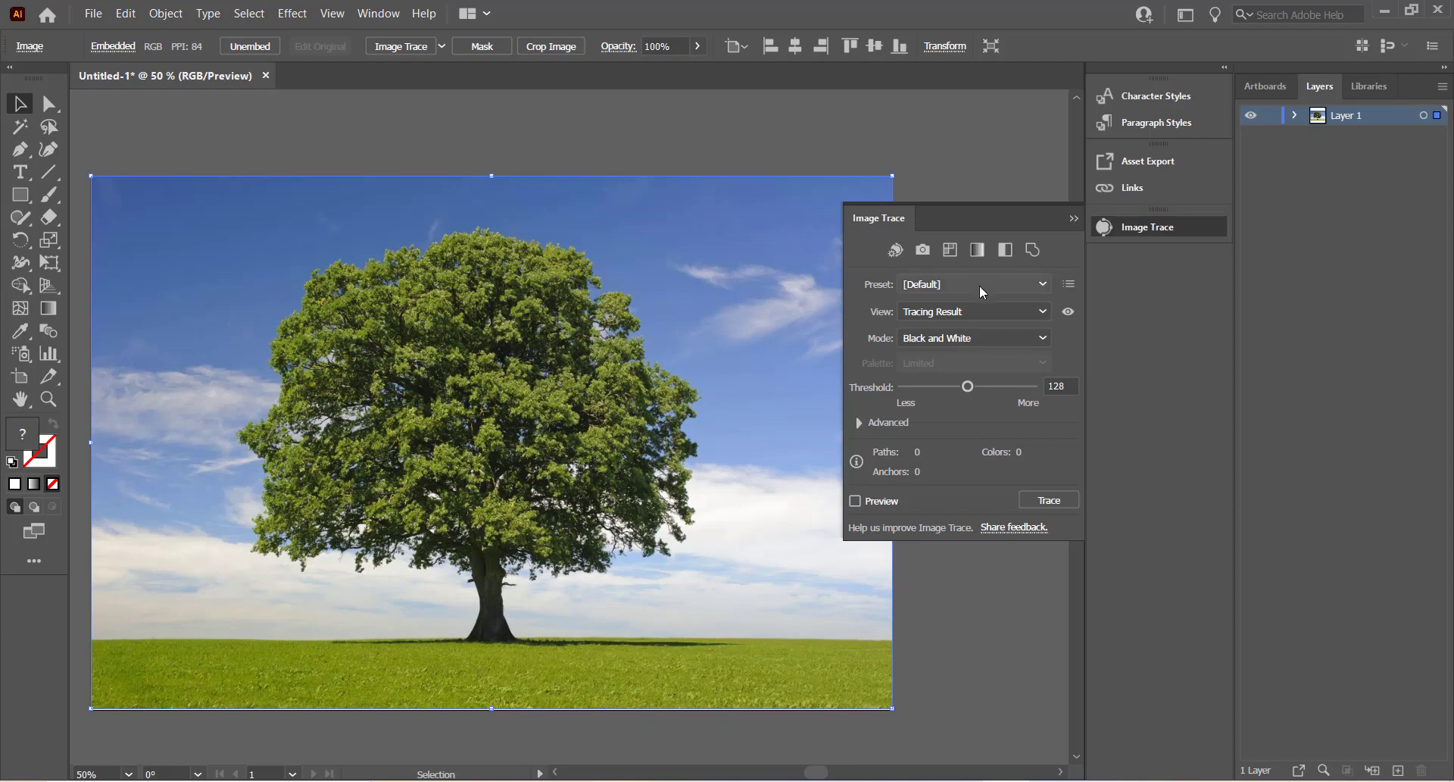
{"action": "left_click", "coordinate": [857, 500]}
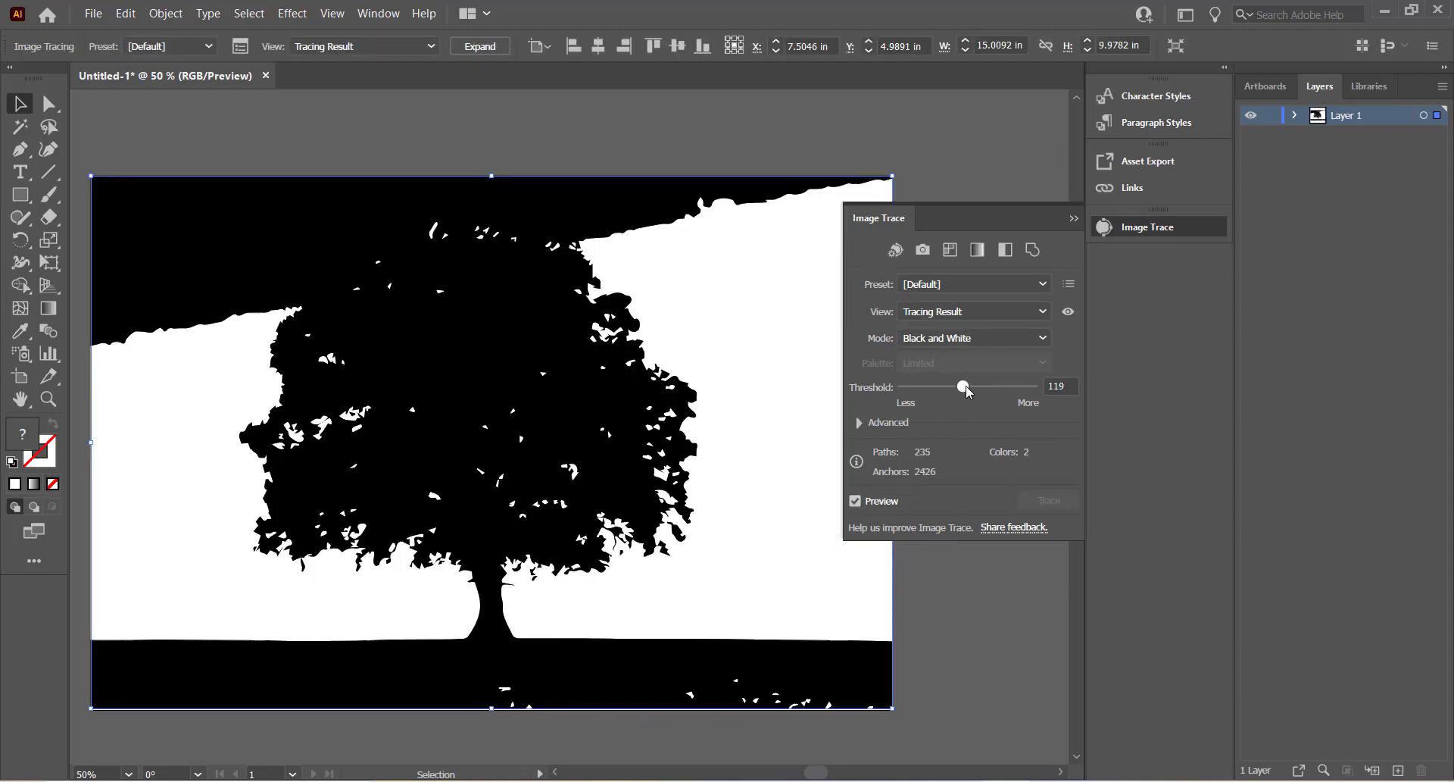
{"action": "left_click_drag", "start_coordinate": [943, 388], "coordinate": [939, 387]}
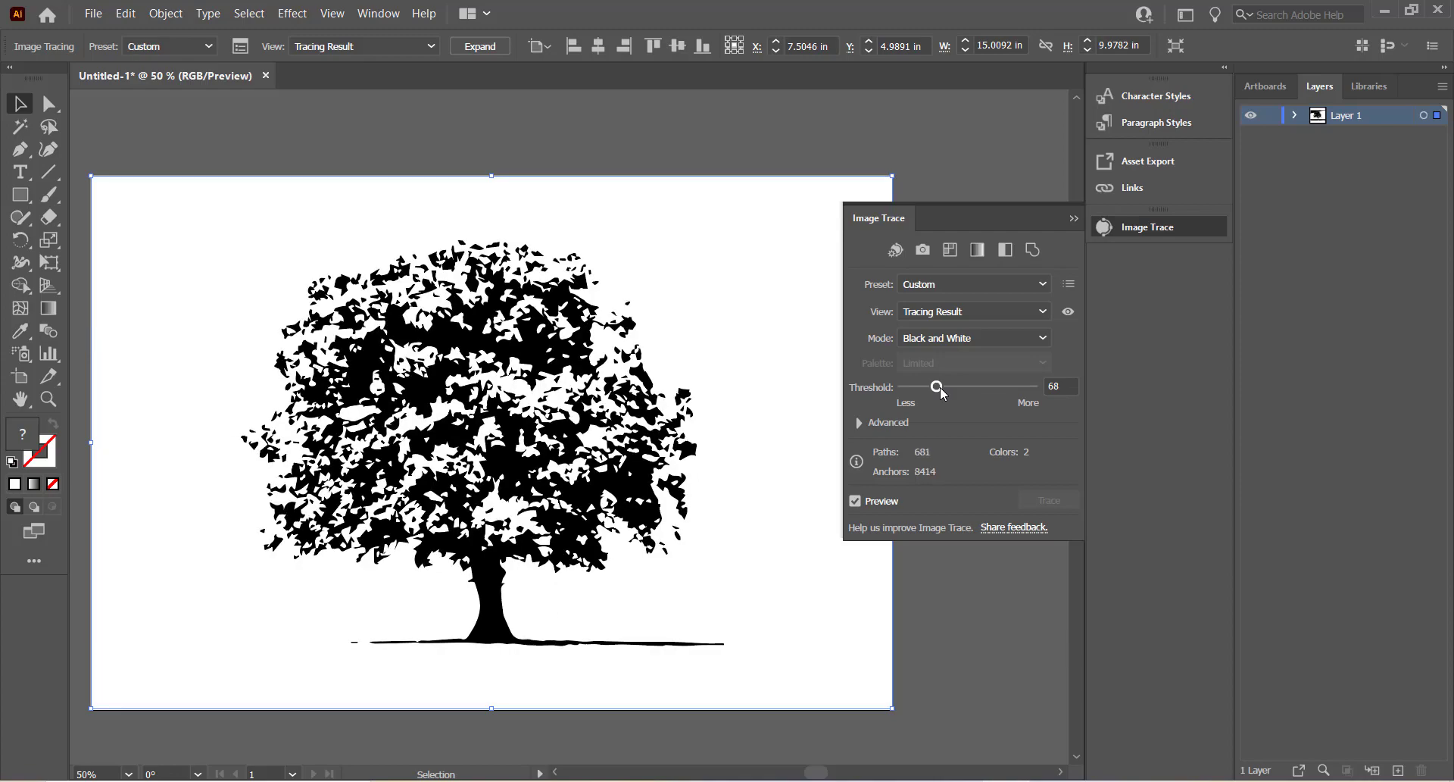
{"action": "left_click", "coordinate": [864, 422]}
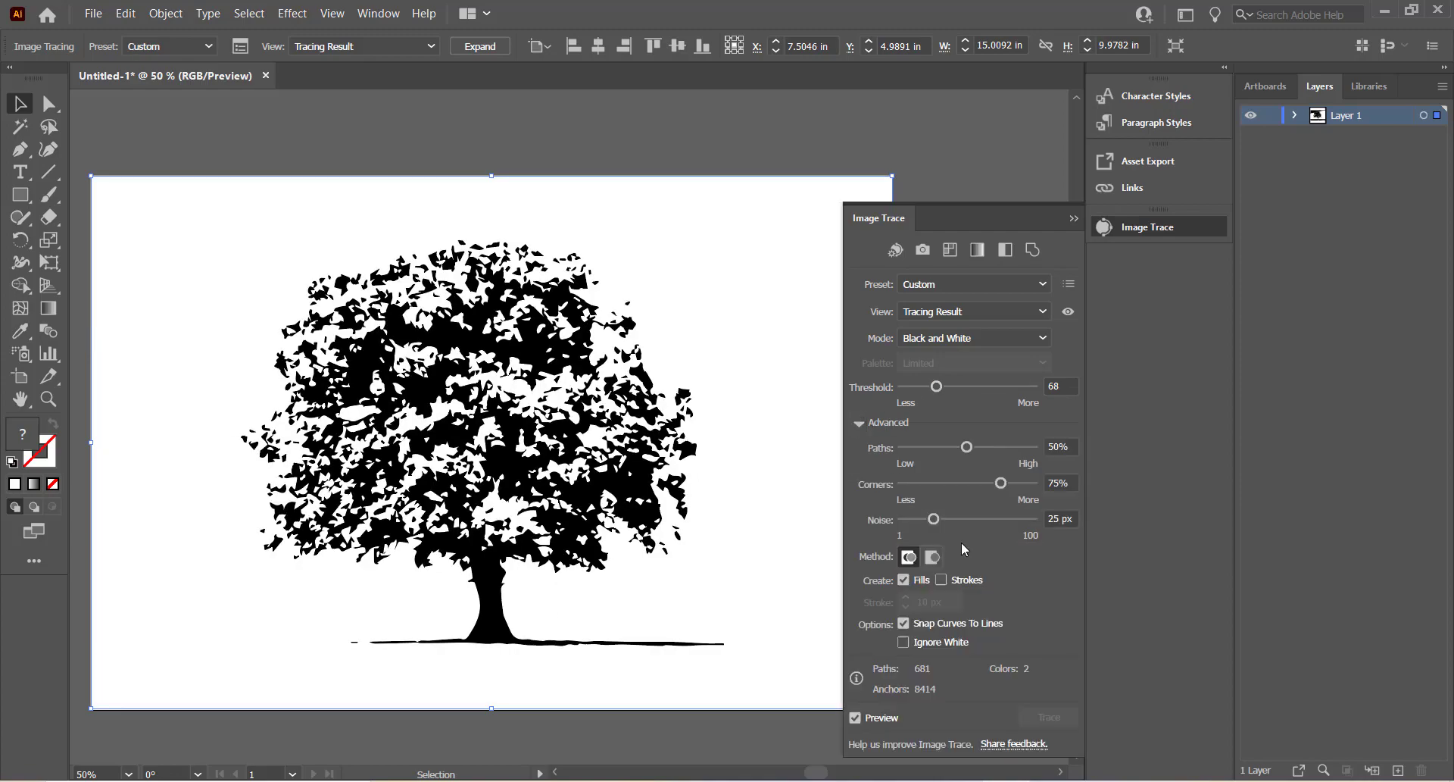
{"action": "left_click_drag", "start_coordinate": [951, 516], "coordinate": [953, 518]}
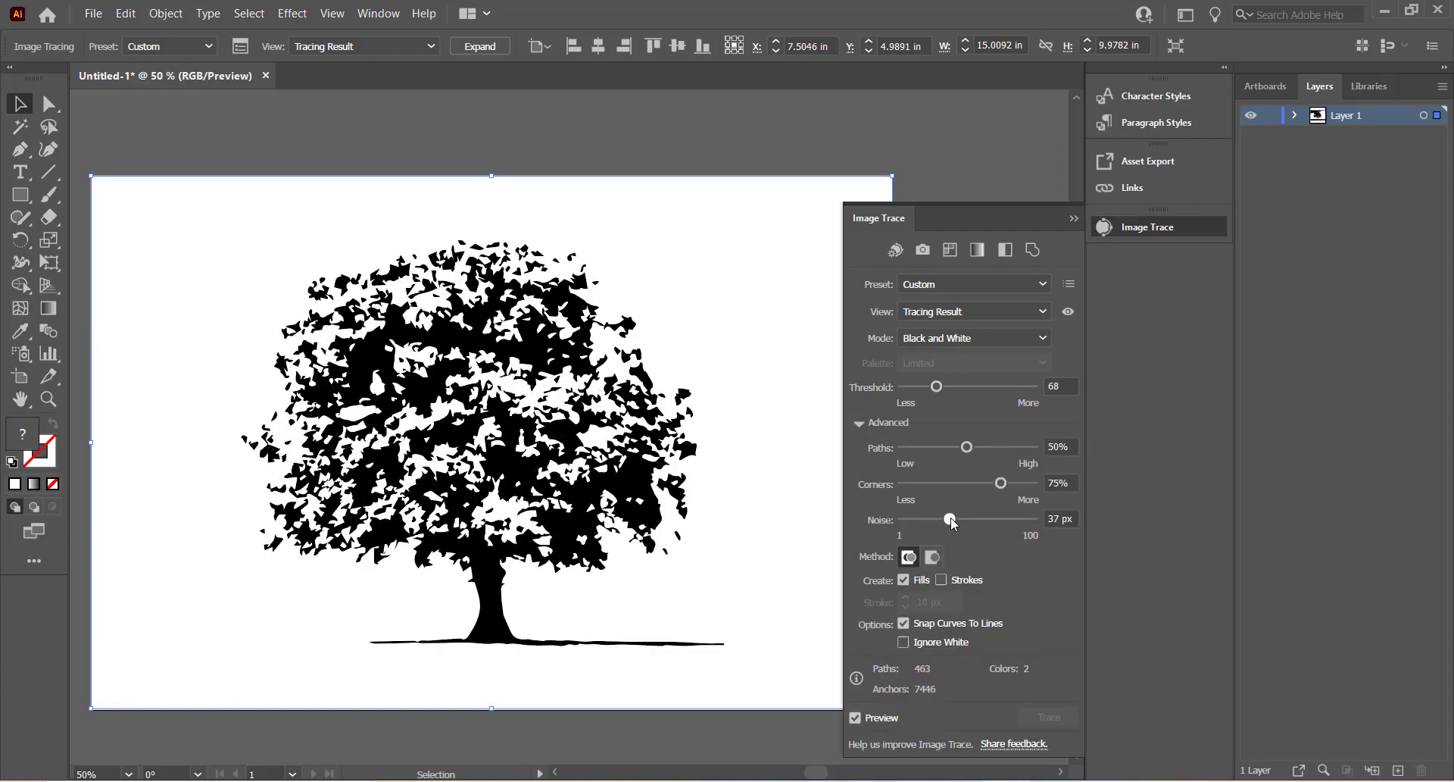
{"action": "left_click", "coordinate": [905, 643]}
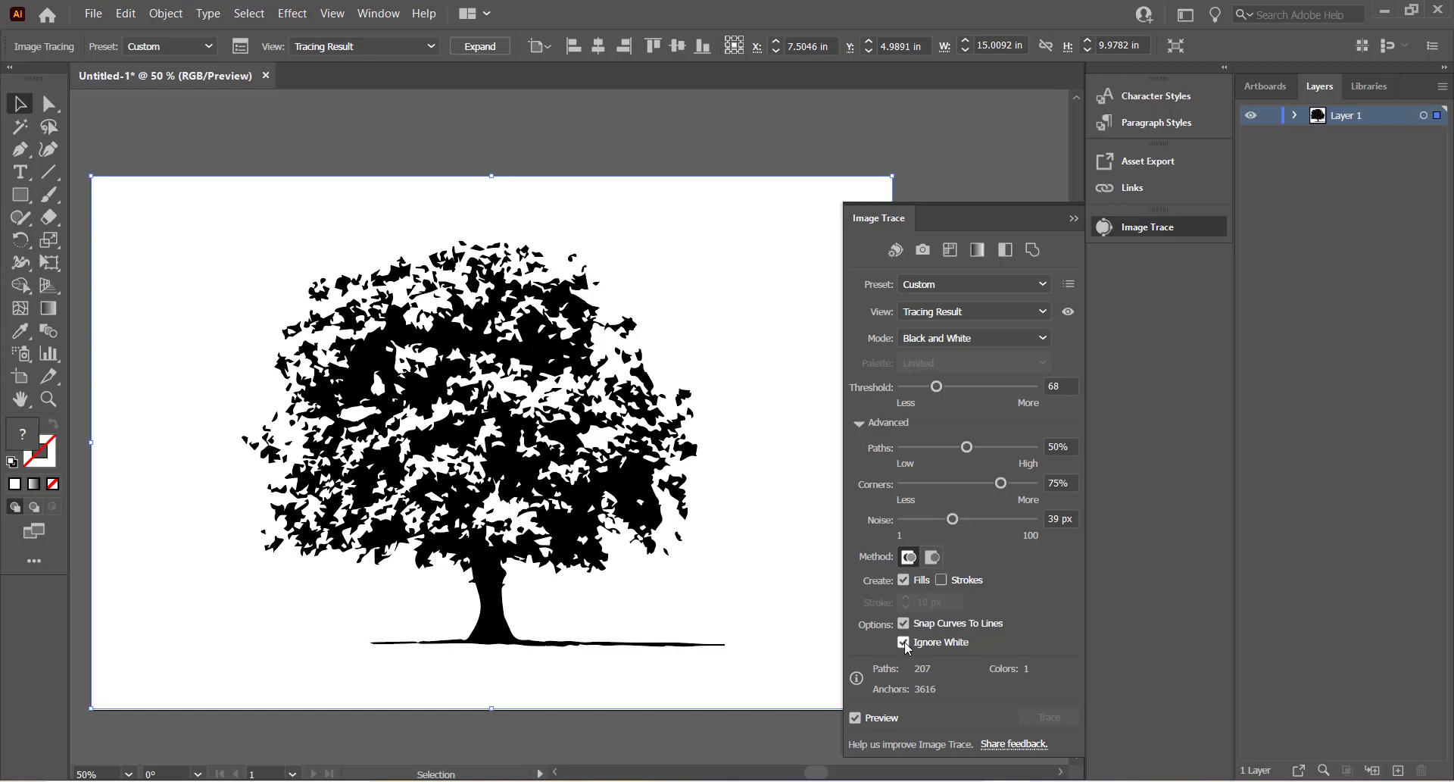
Expand the tree trace, nudge it, and save it for web into OneDrive > Semester 3 > Tutorial Graphics.
{"action": "left_click", "coordinate": [482, 47]}
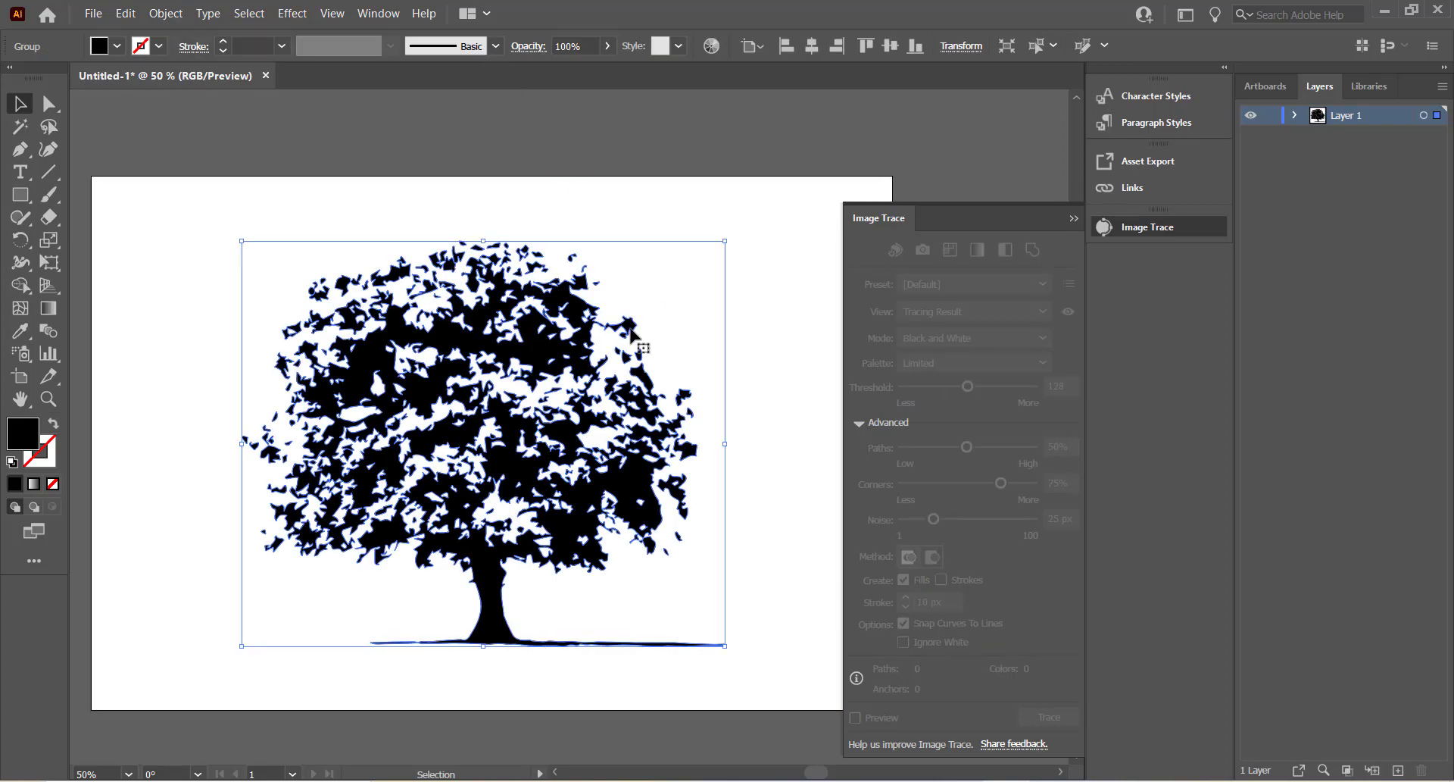
{"action": "mouse_move", "coordinate": [533, 448]}
{"action": "left_mouse_down"}
{"action": "mouse_move", "coordinate": [469, 443]}
{"action": "mouse_move", "coordinate": [545, 435]}
{"action": "mouse_move", "coordinate": [439, 443]}
{"action": "mouse_move", "coordinate": [566, 433]}
{"action": "mouse_move", "coordinate": [539, 431]}
{"action": "left_mouse_up"}
{"action": "left_click", "coordinate": [93, 14]}
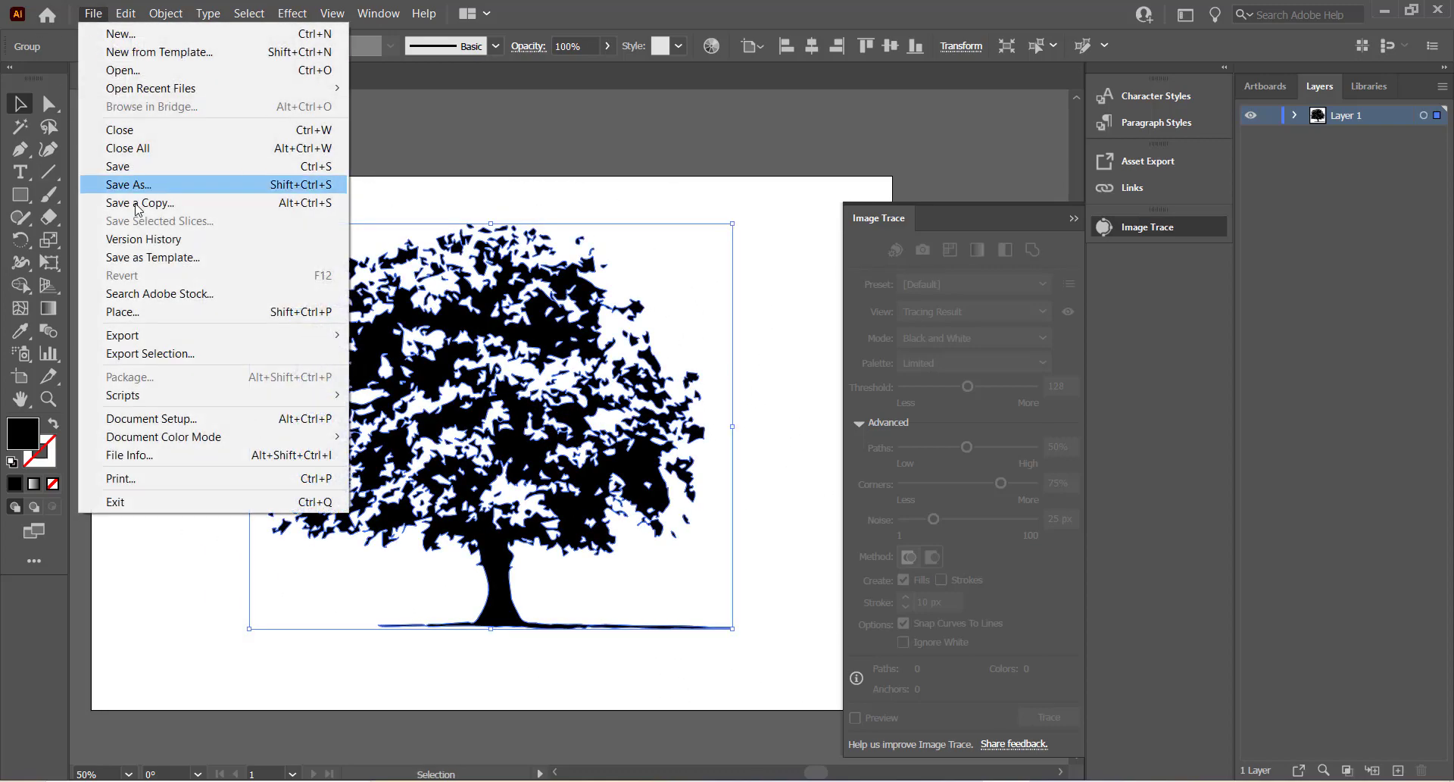
{"action": "mouse_move", "coordinate": [146, 331]}
{"action": "left_click", "coordinate": [530, 378]}
{"action": "key", "text": "Return"}
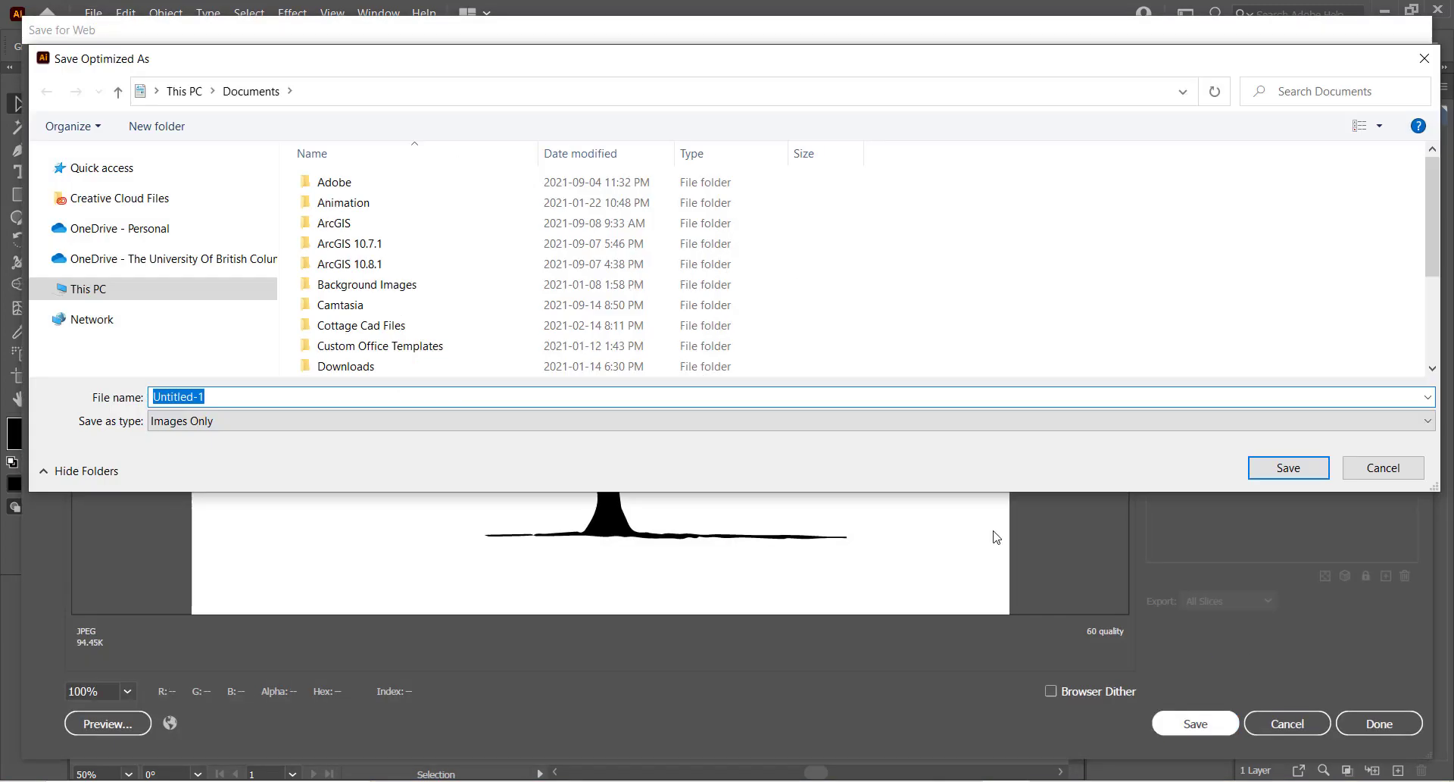
{"action": "left_click", "coordinate": [173, 258]}
{"action": "double_click", "coordinate": [406, 331]}
{"action": "double_click", "coordinate": [406, 289]}
{"action": "key", "text": "Return"}
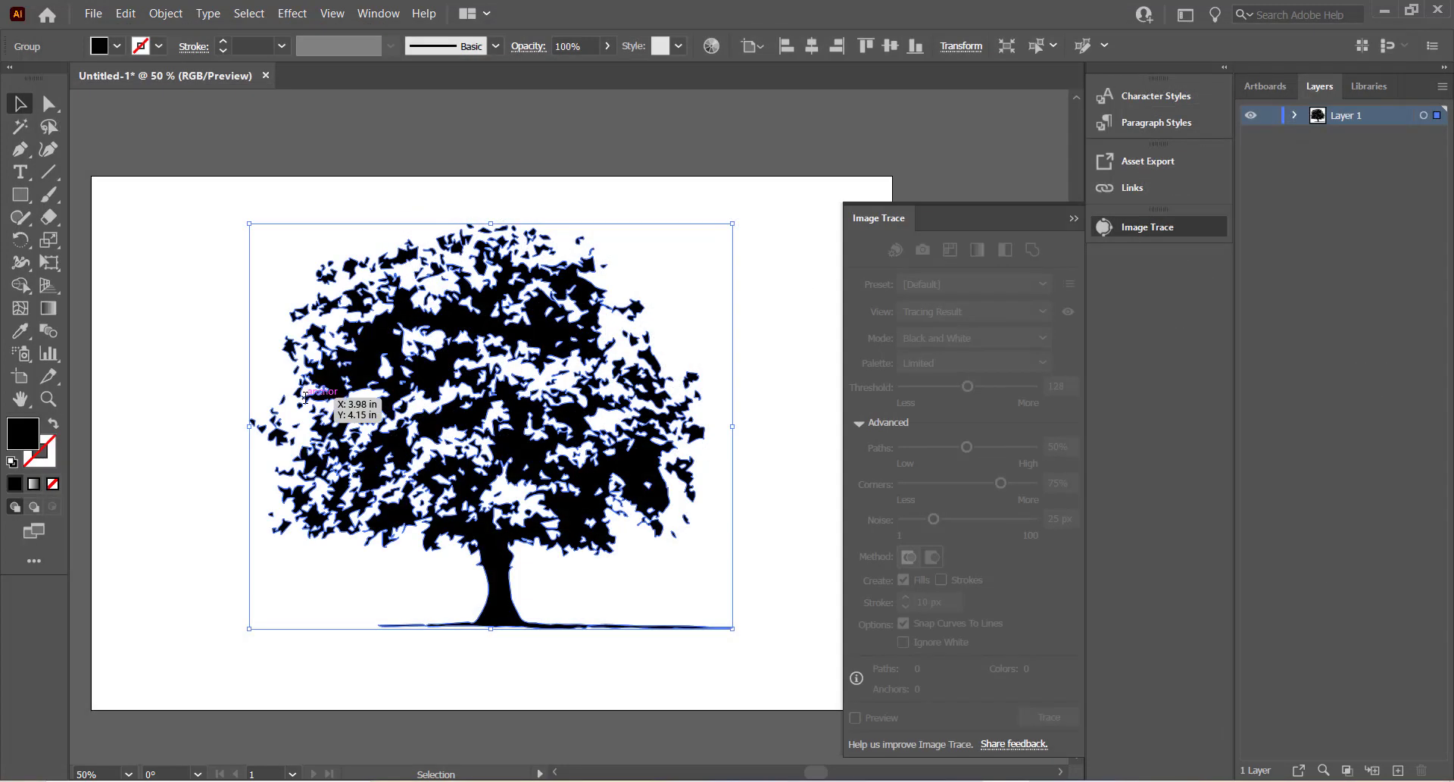
Close Image Trace and scale the tree silhouette down to about 2.63 × 2.21 in.
{"action": "left_click", "coordinate": [1072, 218]}
{"action": "scroll", "coordinate": [719, 394], "scroll_direction": "down", "scroll_amount": 2}
{"action": "scroll", "coordinate": [727, 387], "scroll_direction": "up", "scroll_amount": 1}
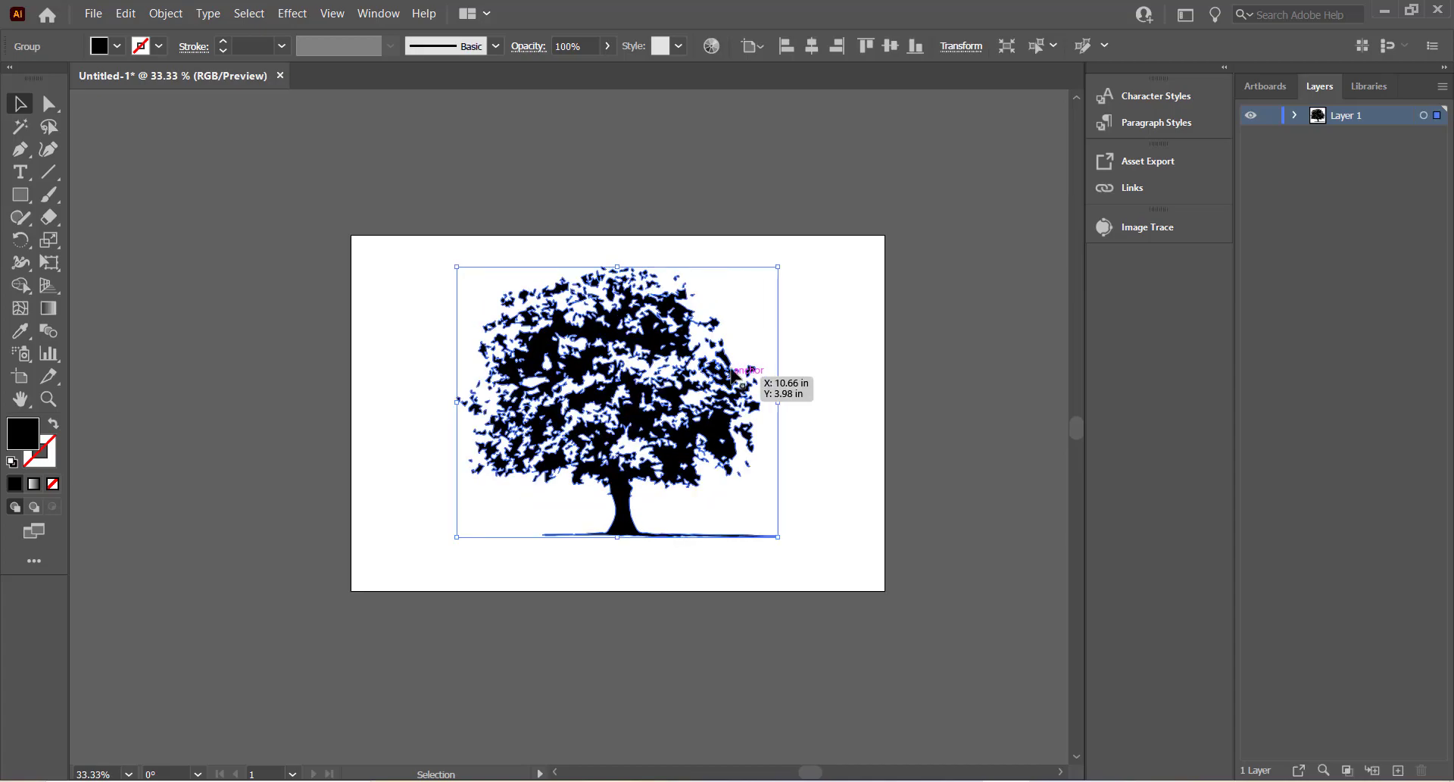
{"action": "left_click_drag", "start_coordinate": [779, 267], "coordinate": [551, 384]}
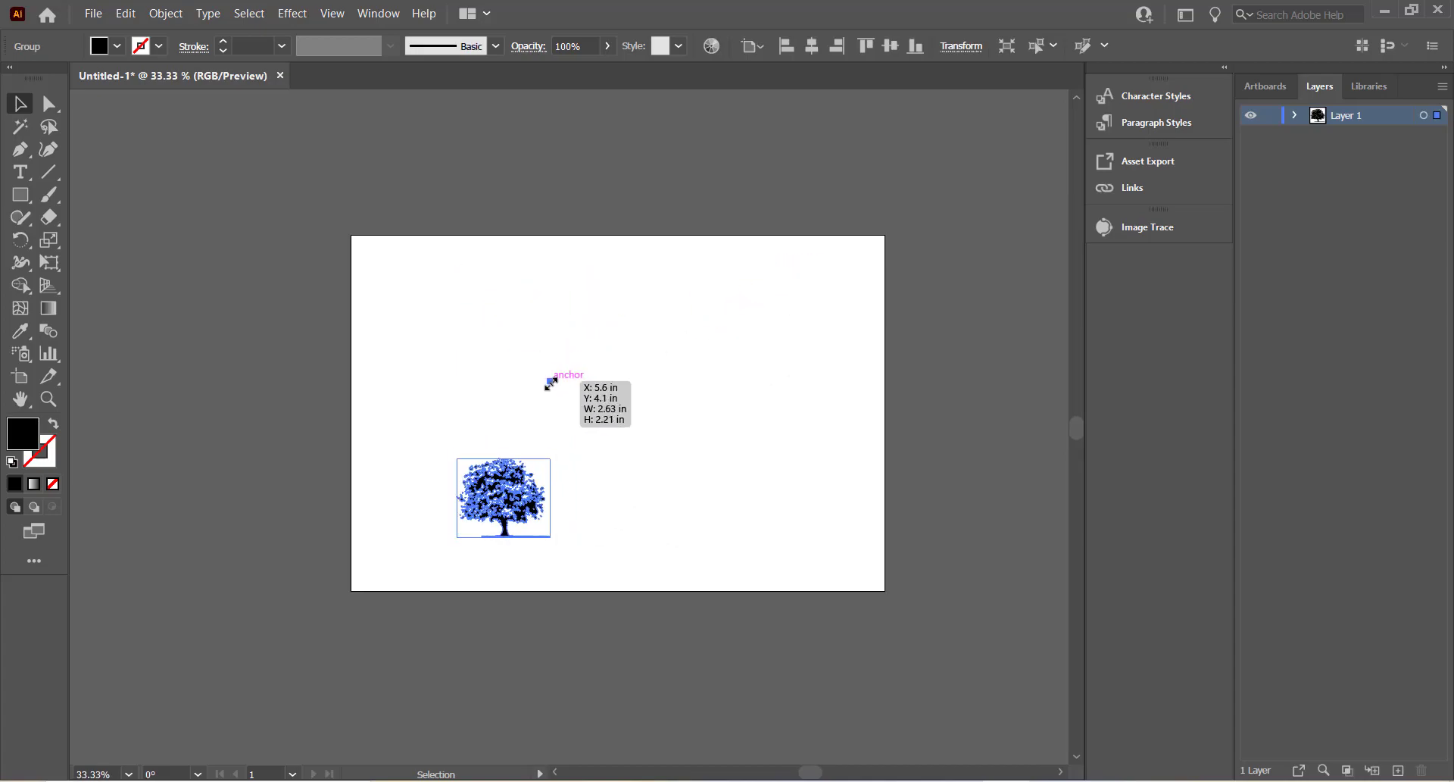
{"action": "scroll", "coordinate": [520, 432], "scroll_direction": "up", "scroll_amount": 2}
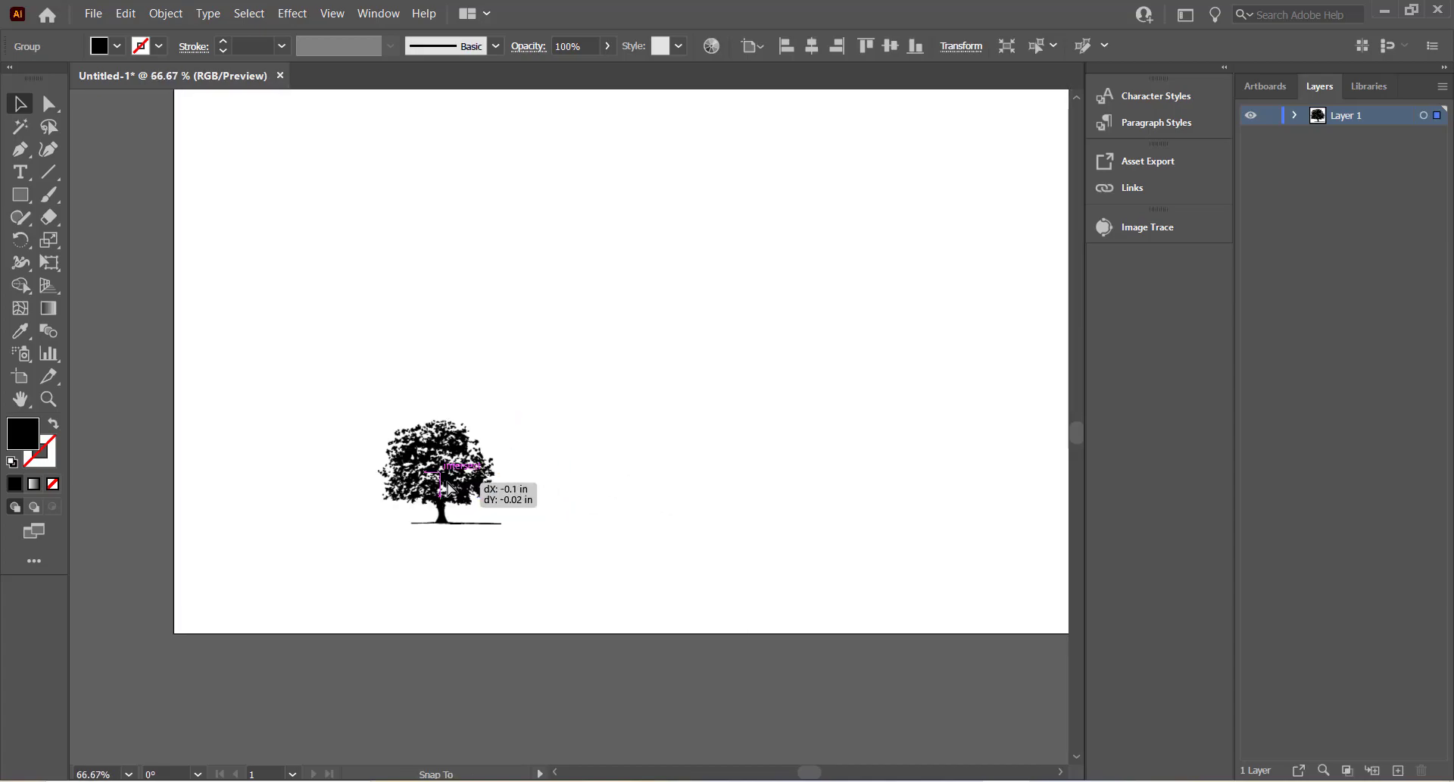